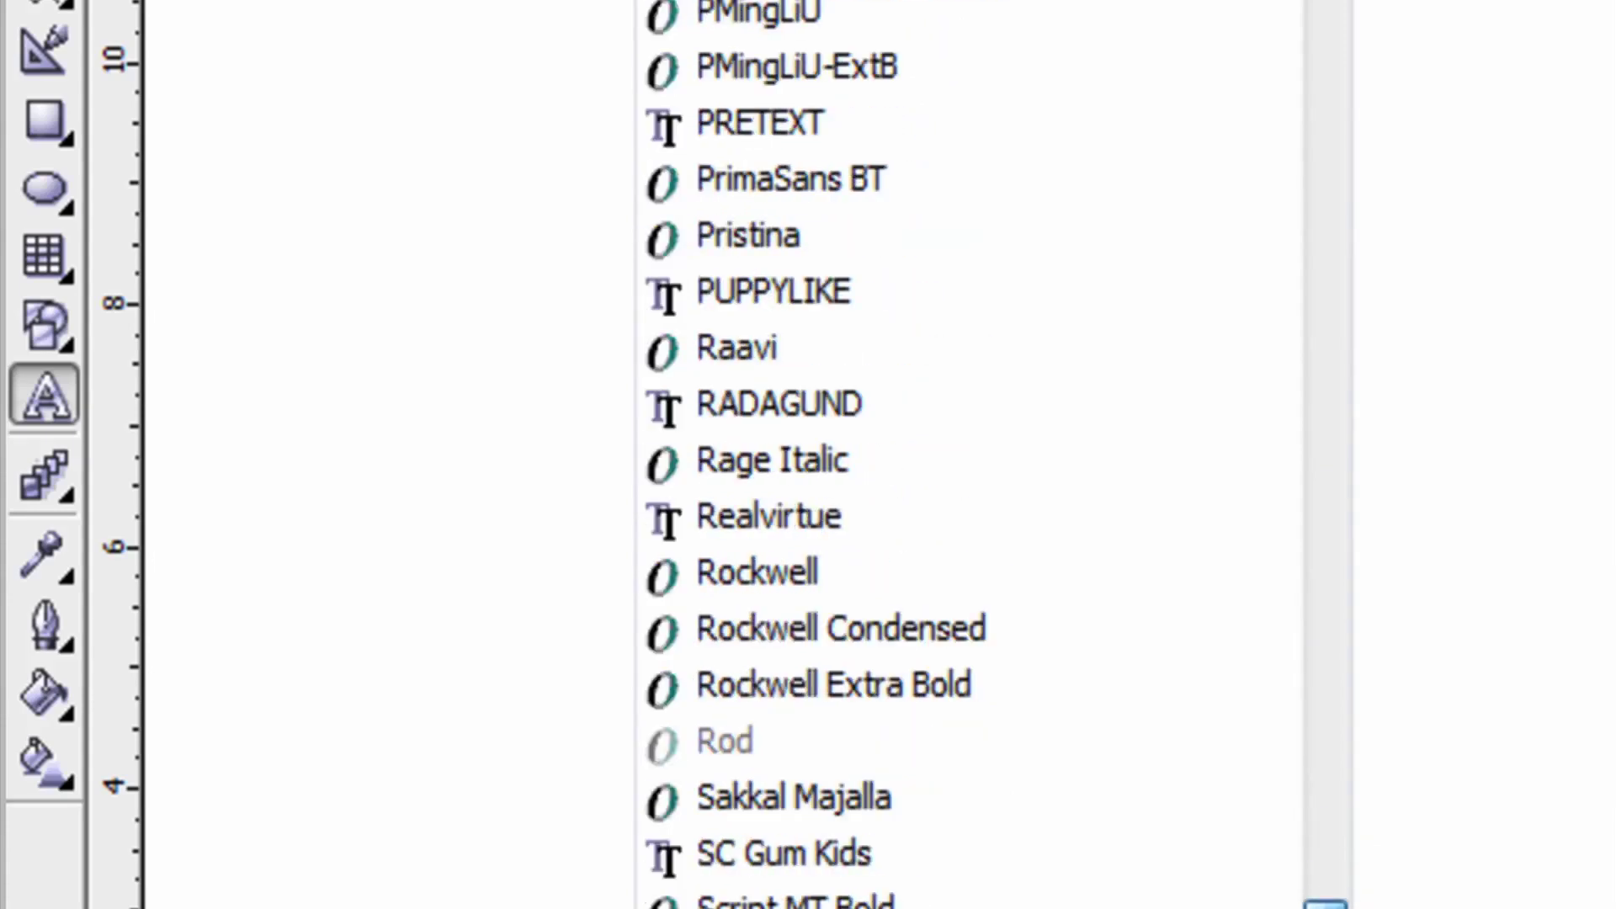
Choose SC Gum Kids as the font for new artistic text
click(911, 852)
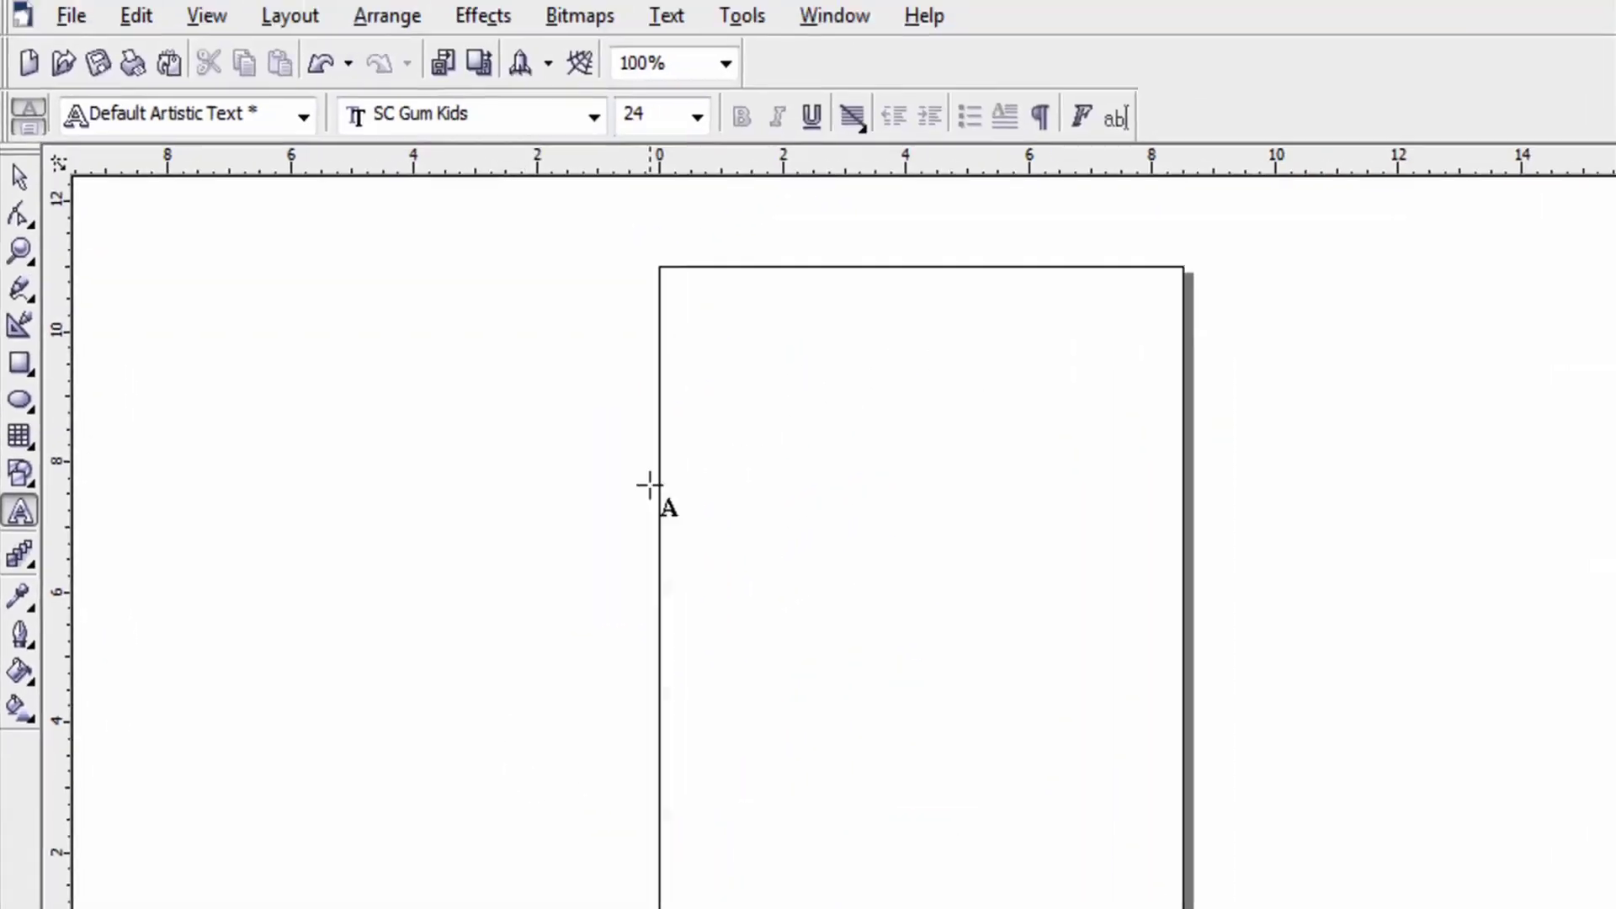
Type MADALYN on the page in SC Gum Kids
click(723, 422)
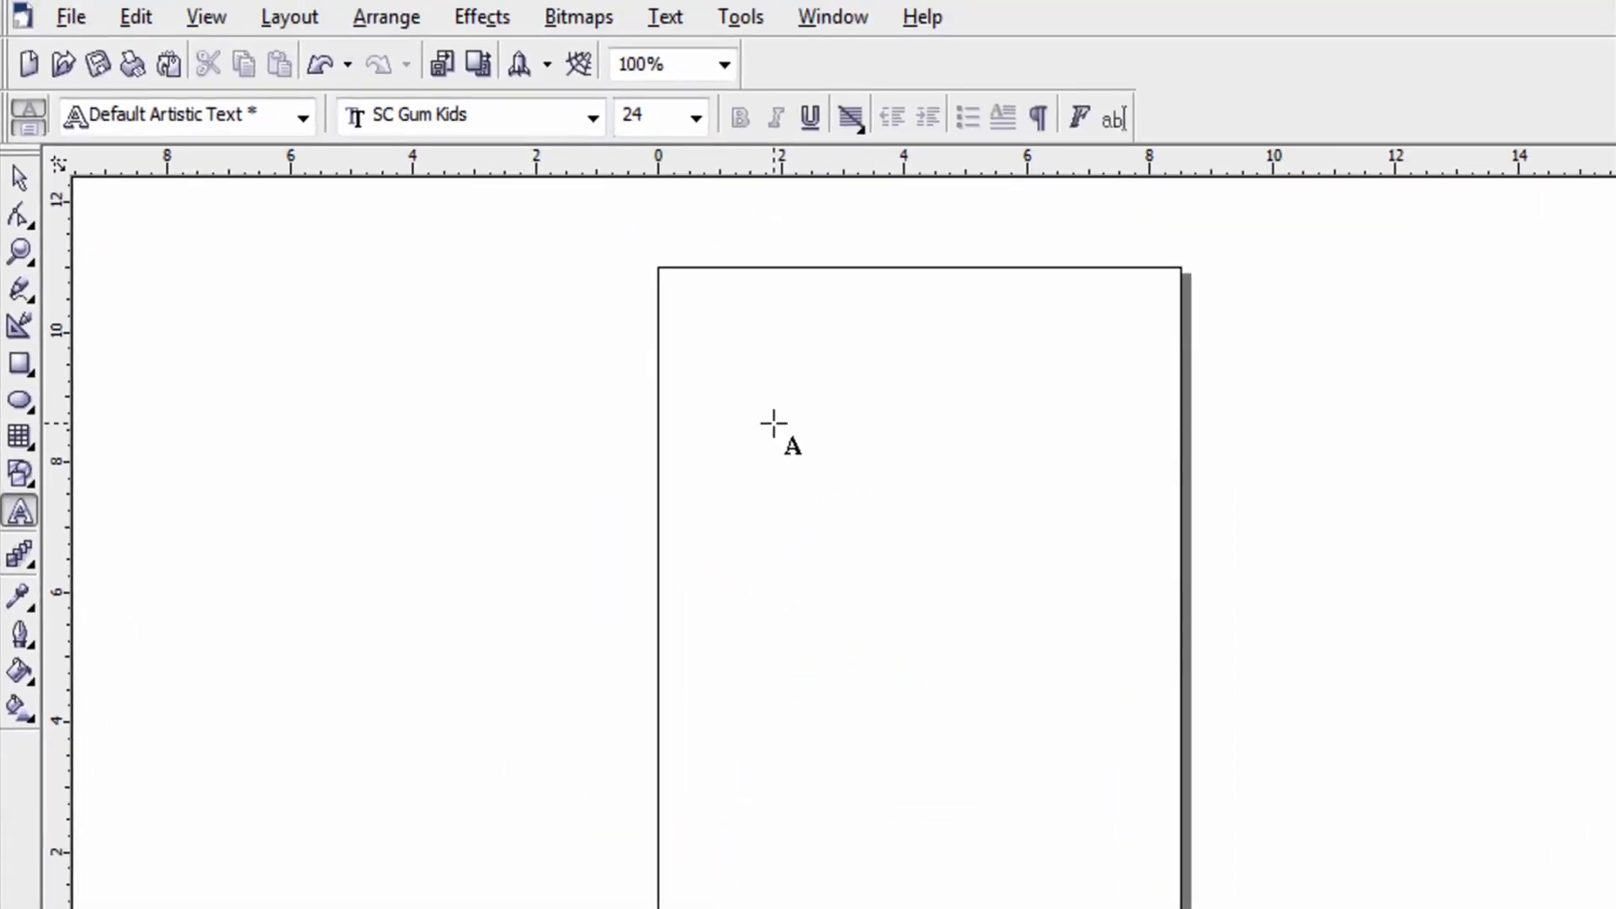
text(MADALYN)
key(Escape)
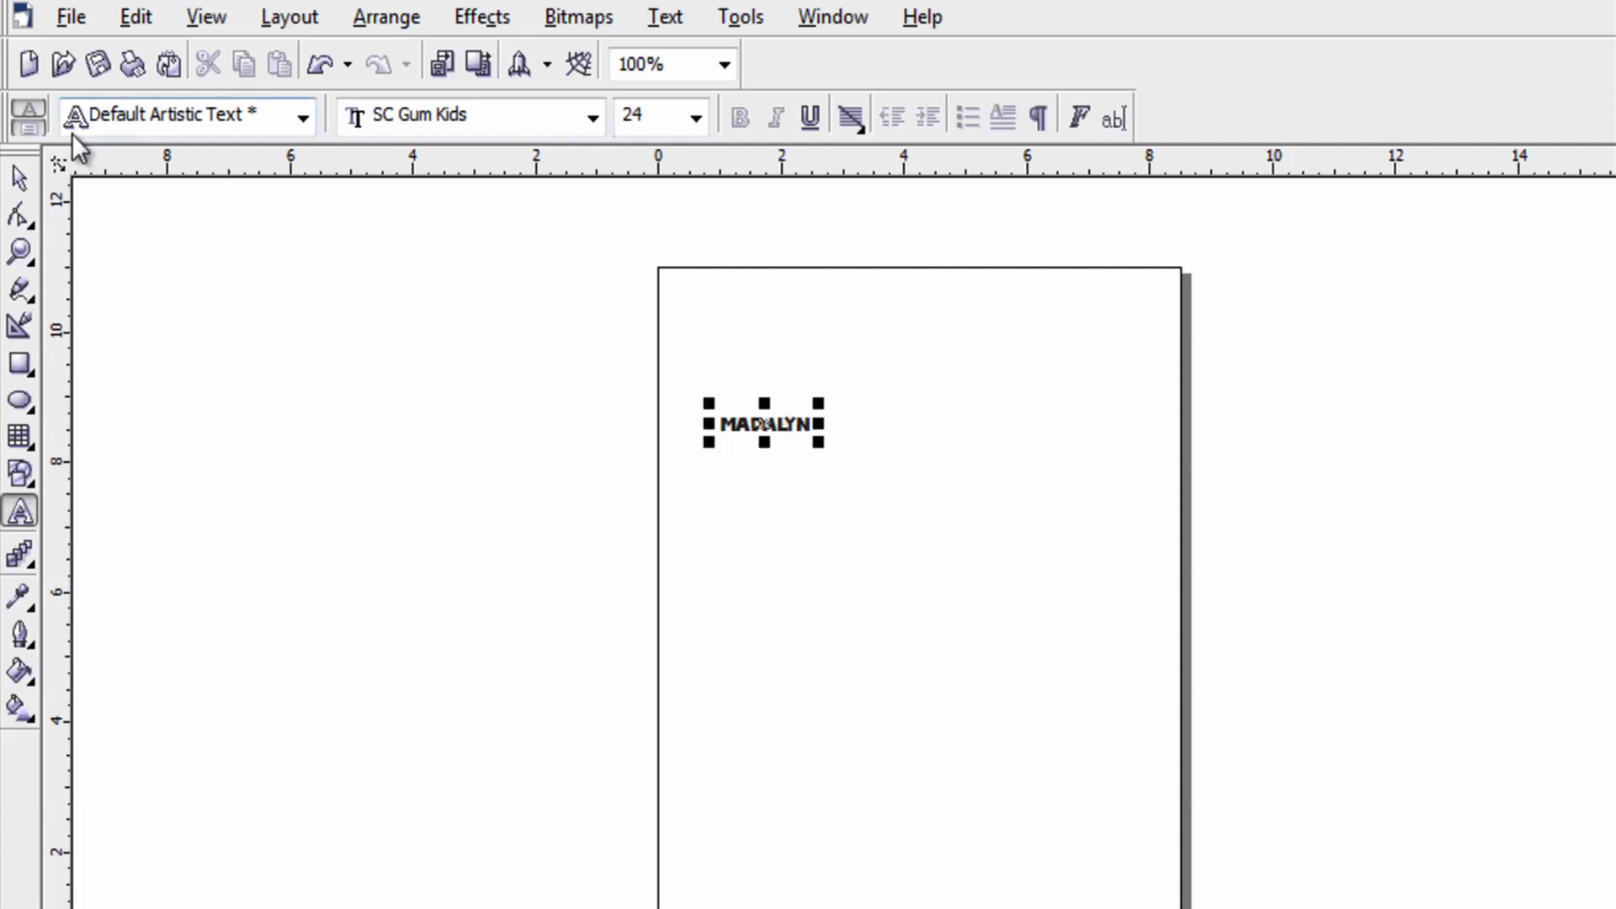
Enlarge MADALYN to about 88.8 pt and convert it to curves
click(24, 178)
drag(819, 441, 1055, 580)
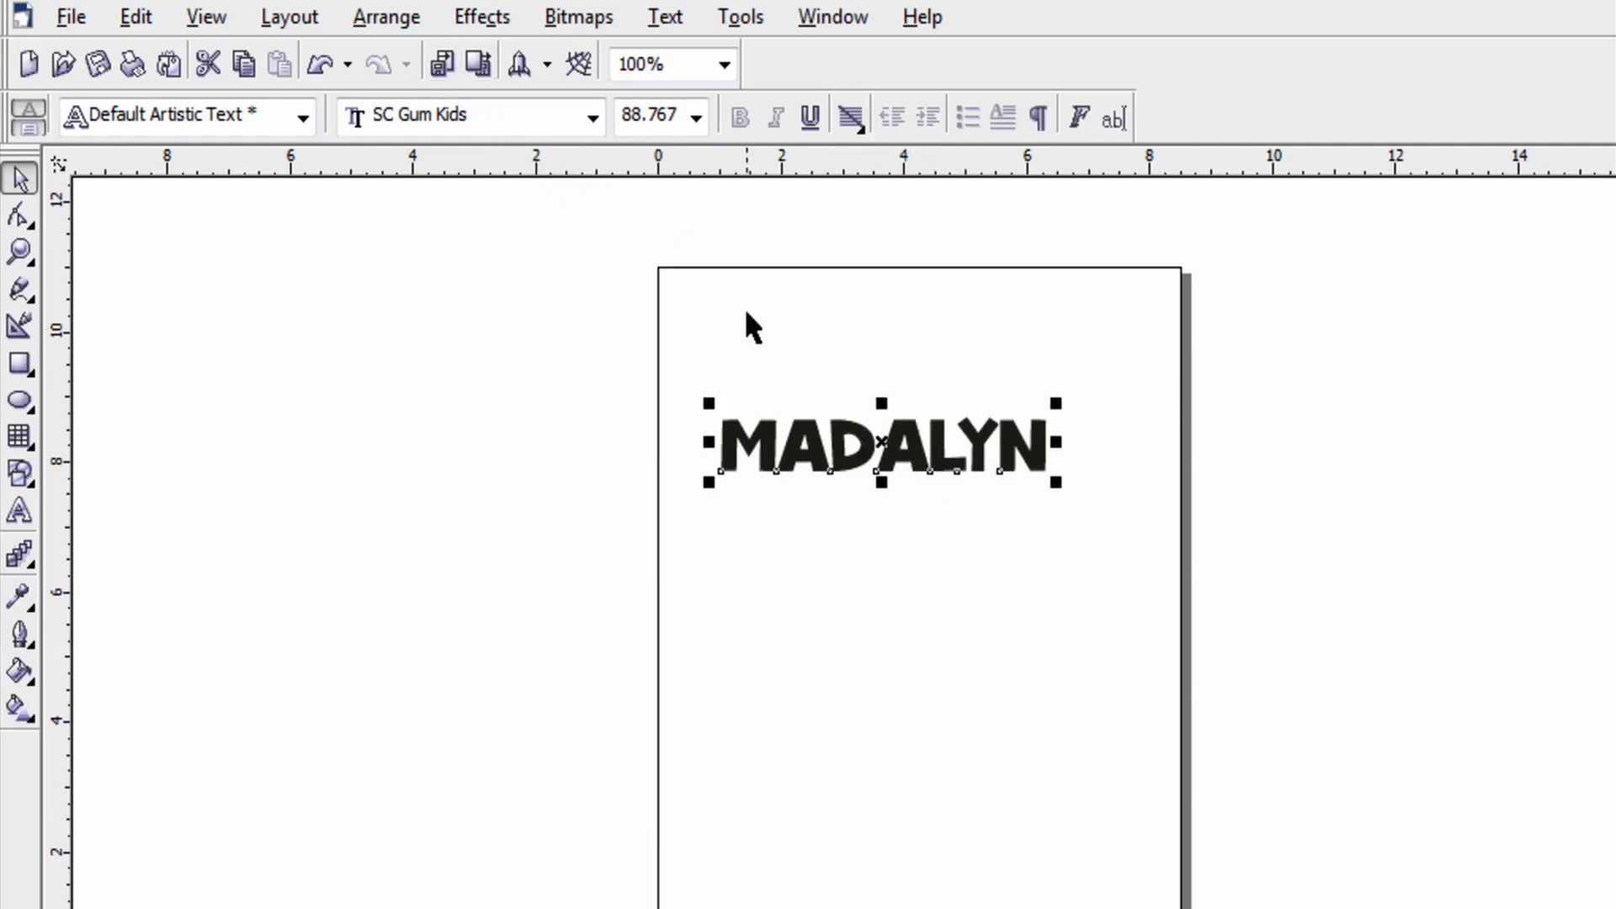
click(387, 18)
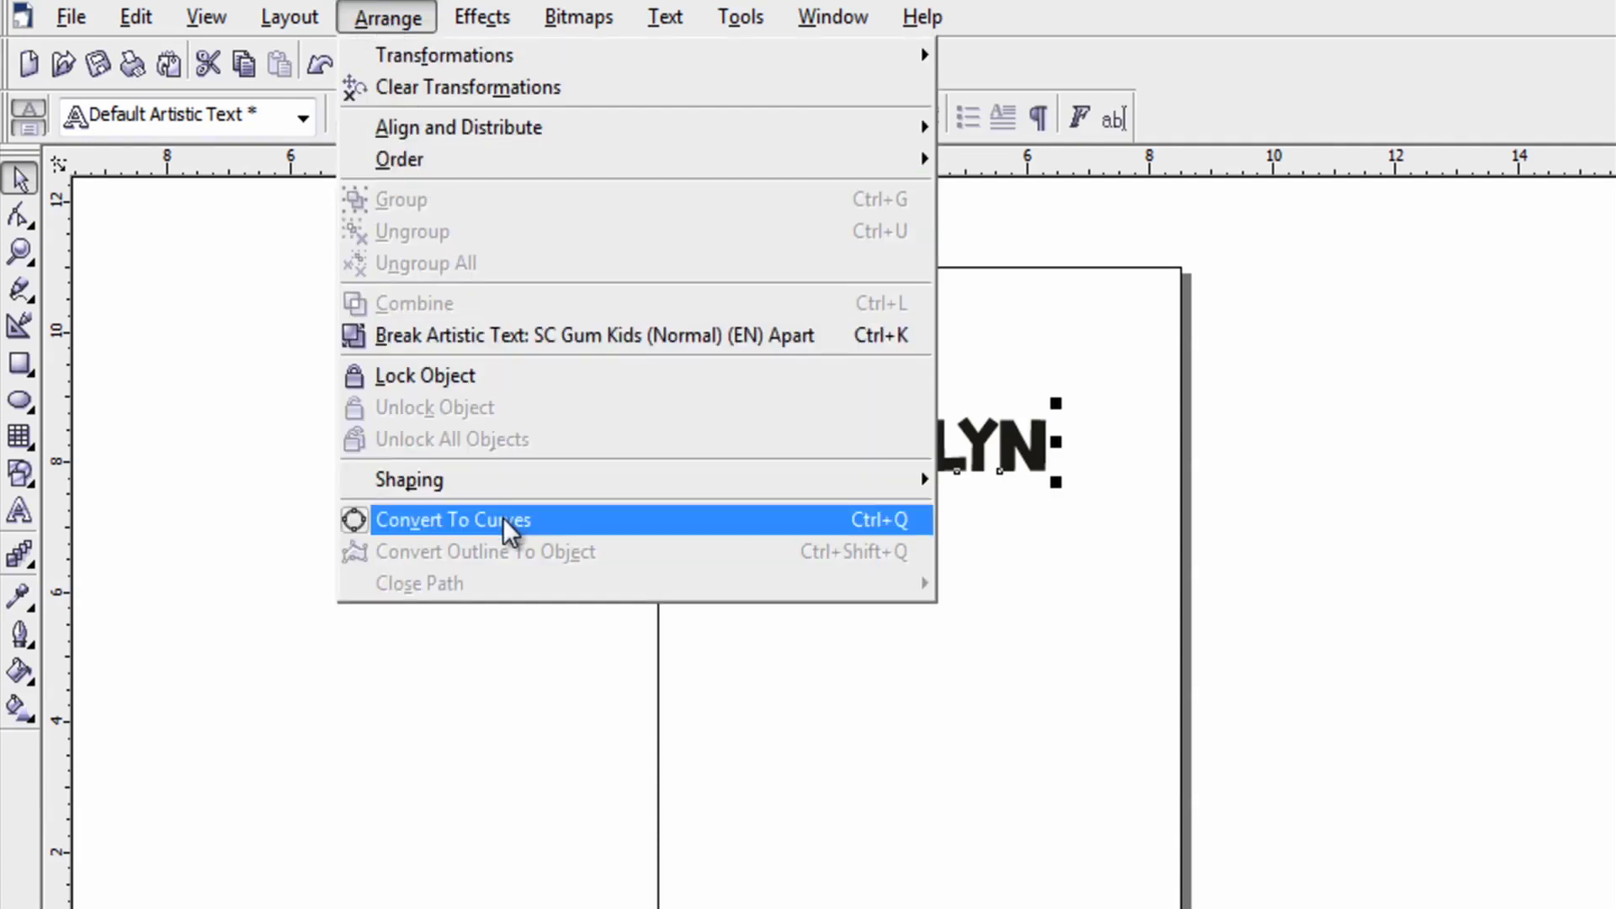
click(503, 519)
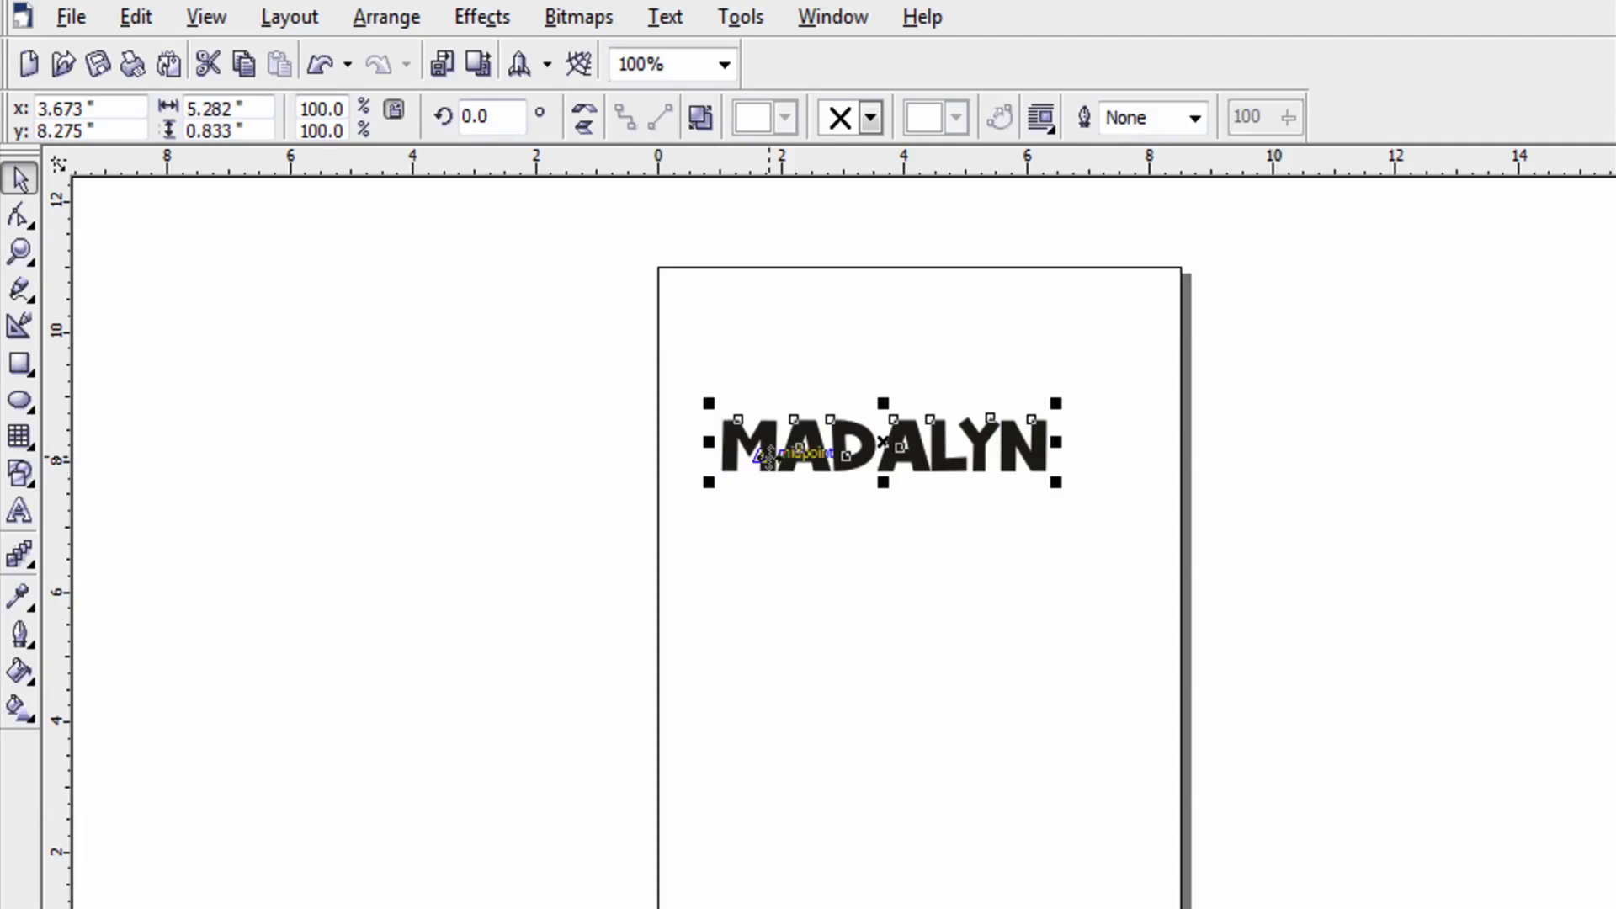
Import Pattern.jpg from Removable Disk (F:) onto the page below MADALYN
click(73, 32)
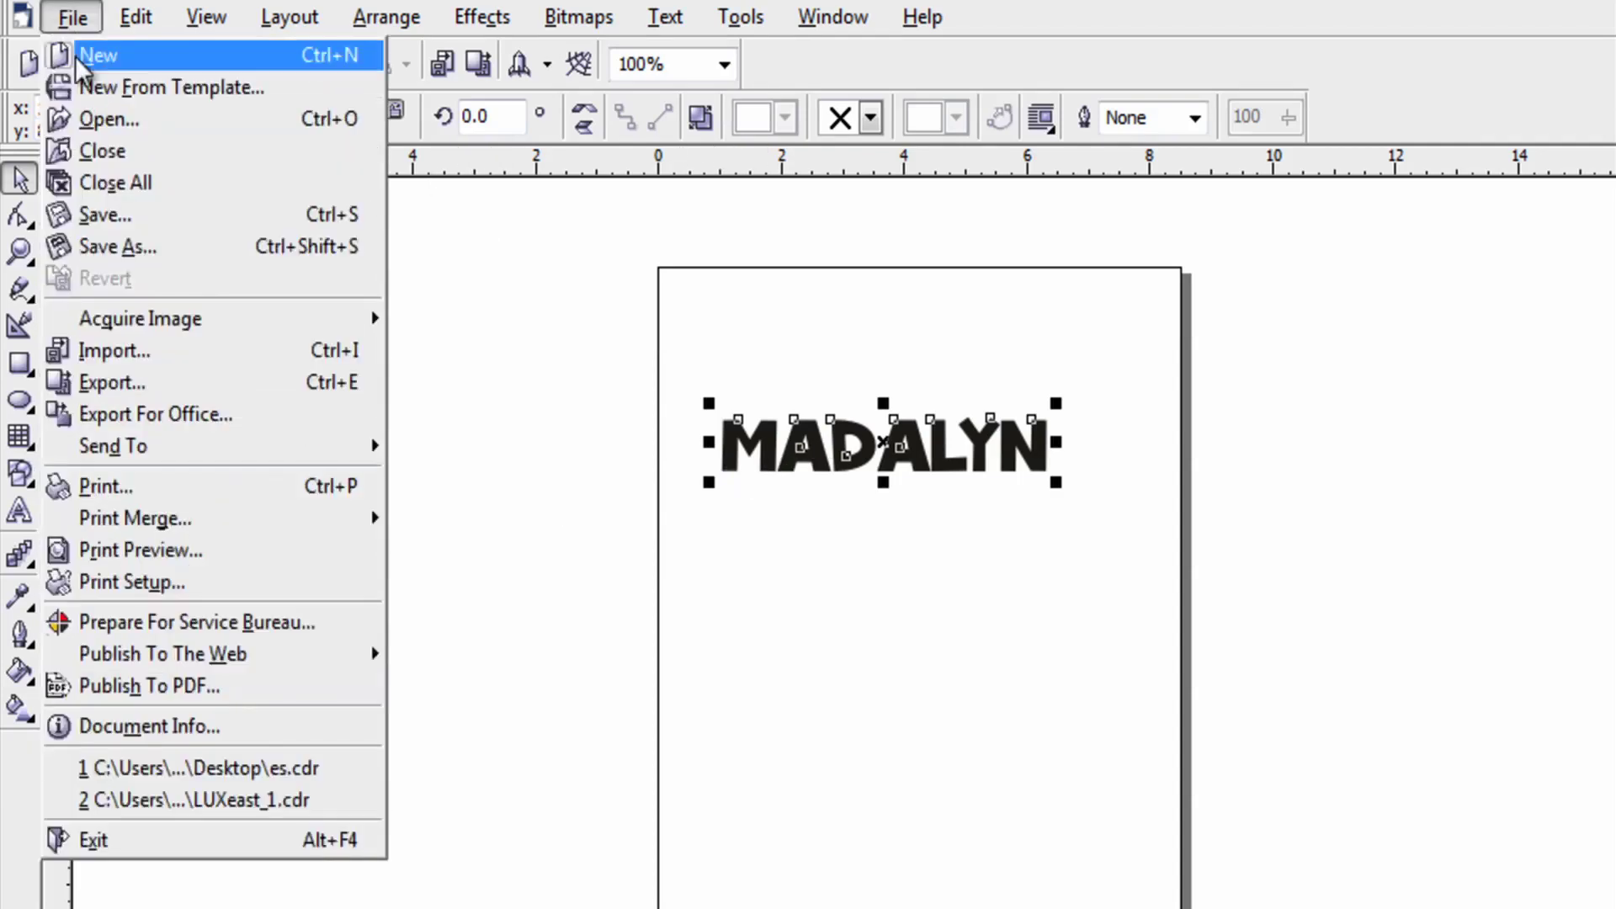
click(155, 357)
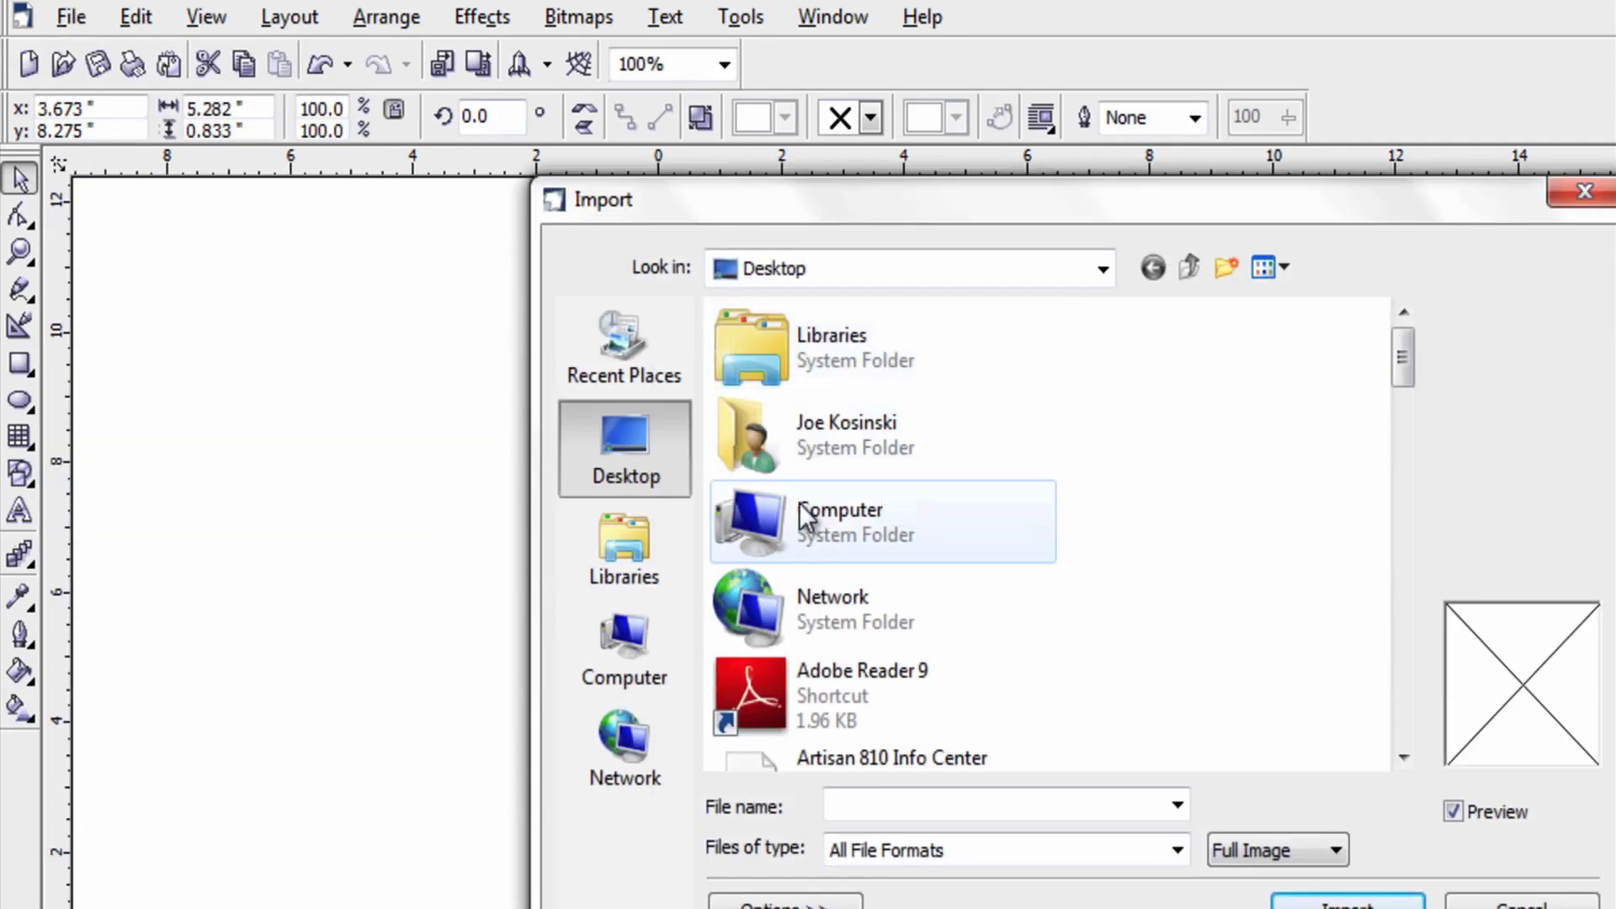
click(621, 652)
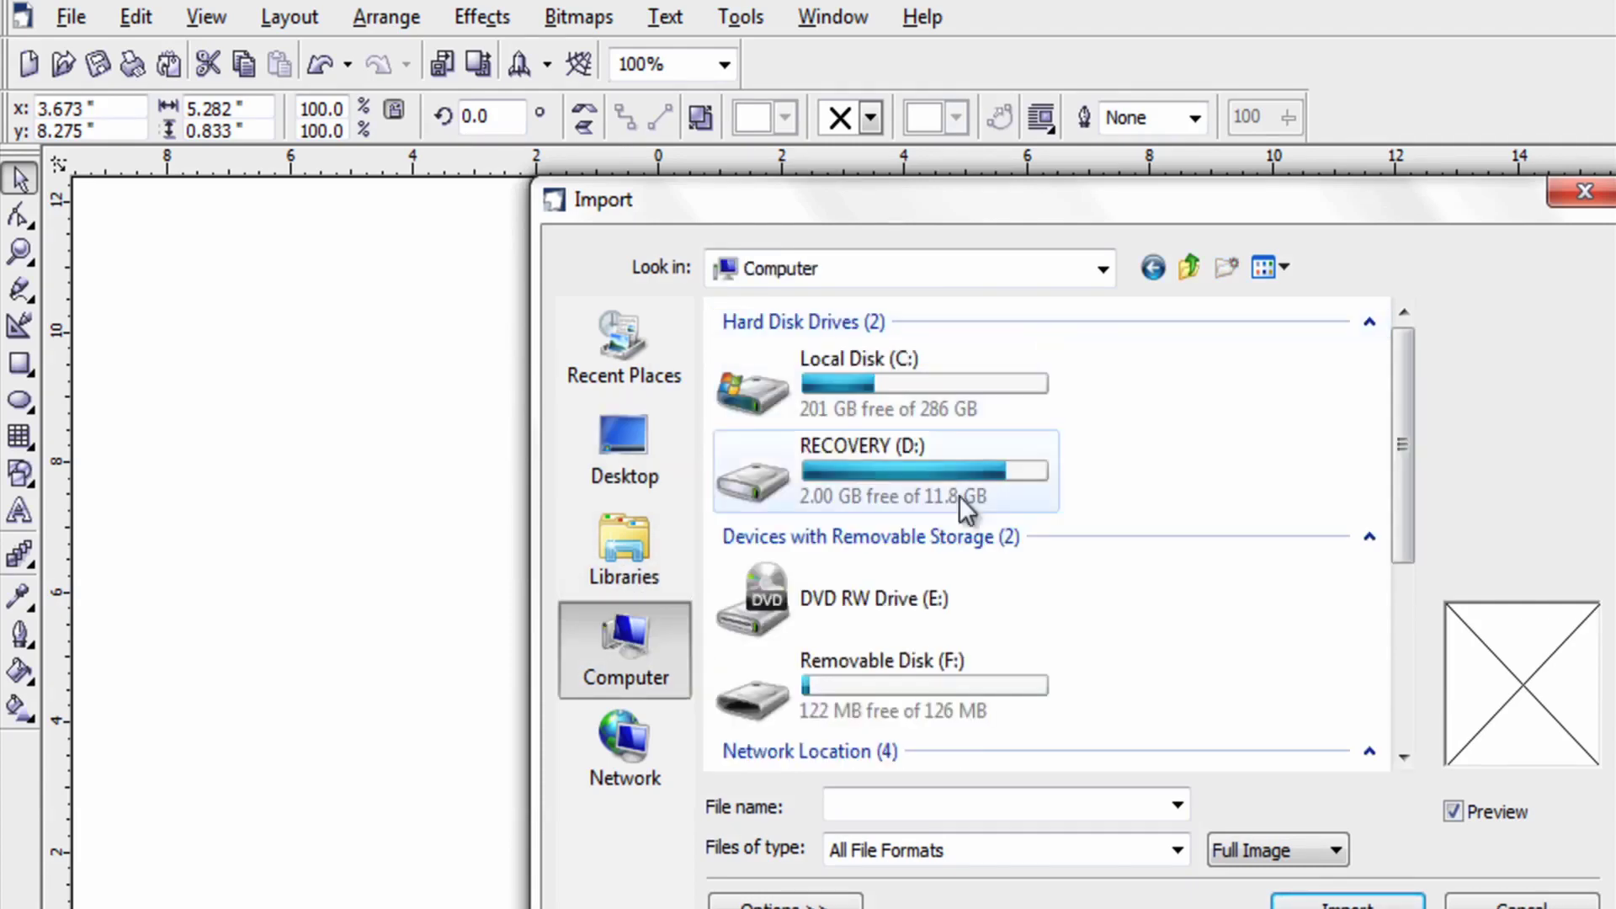
drag(1402, 463, 1403, 528)
double_click(992, 583)
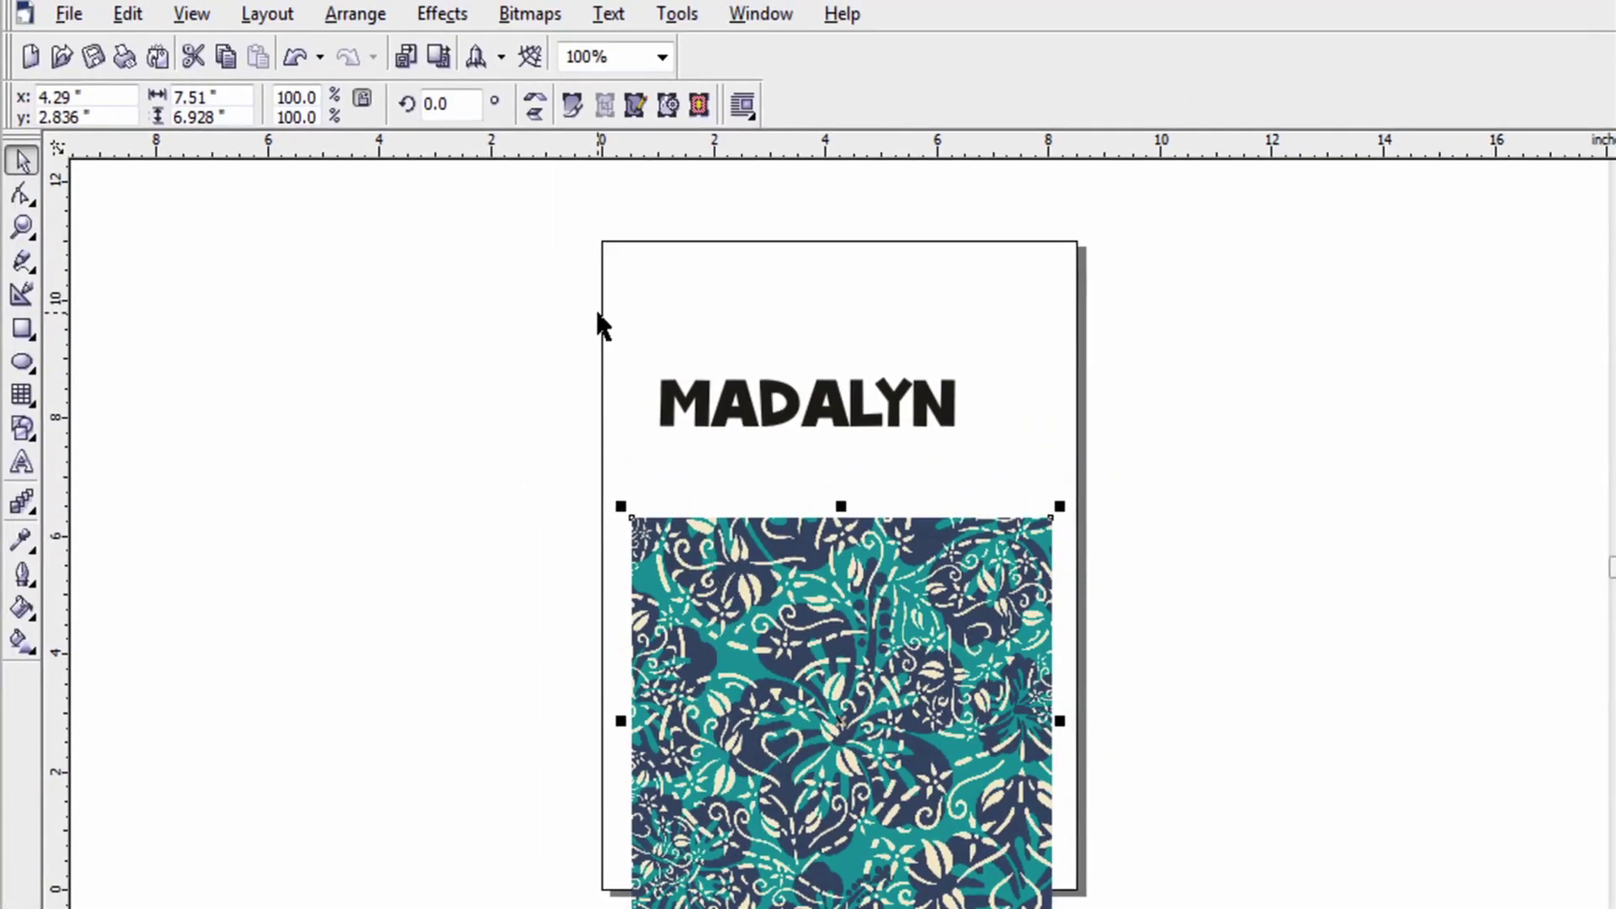
PowerClip the floral pattern image inside the MADALYN curves
click(444, 15)
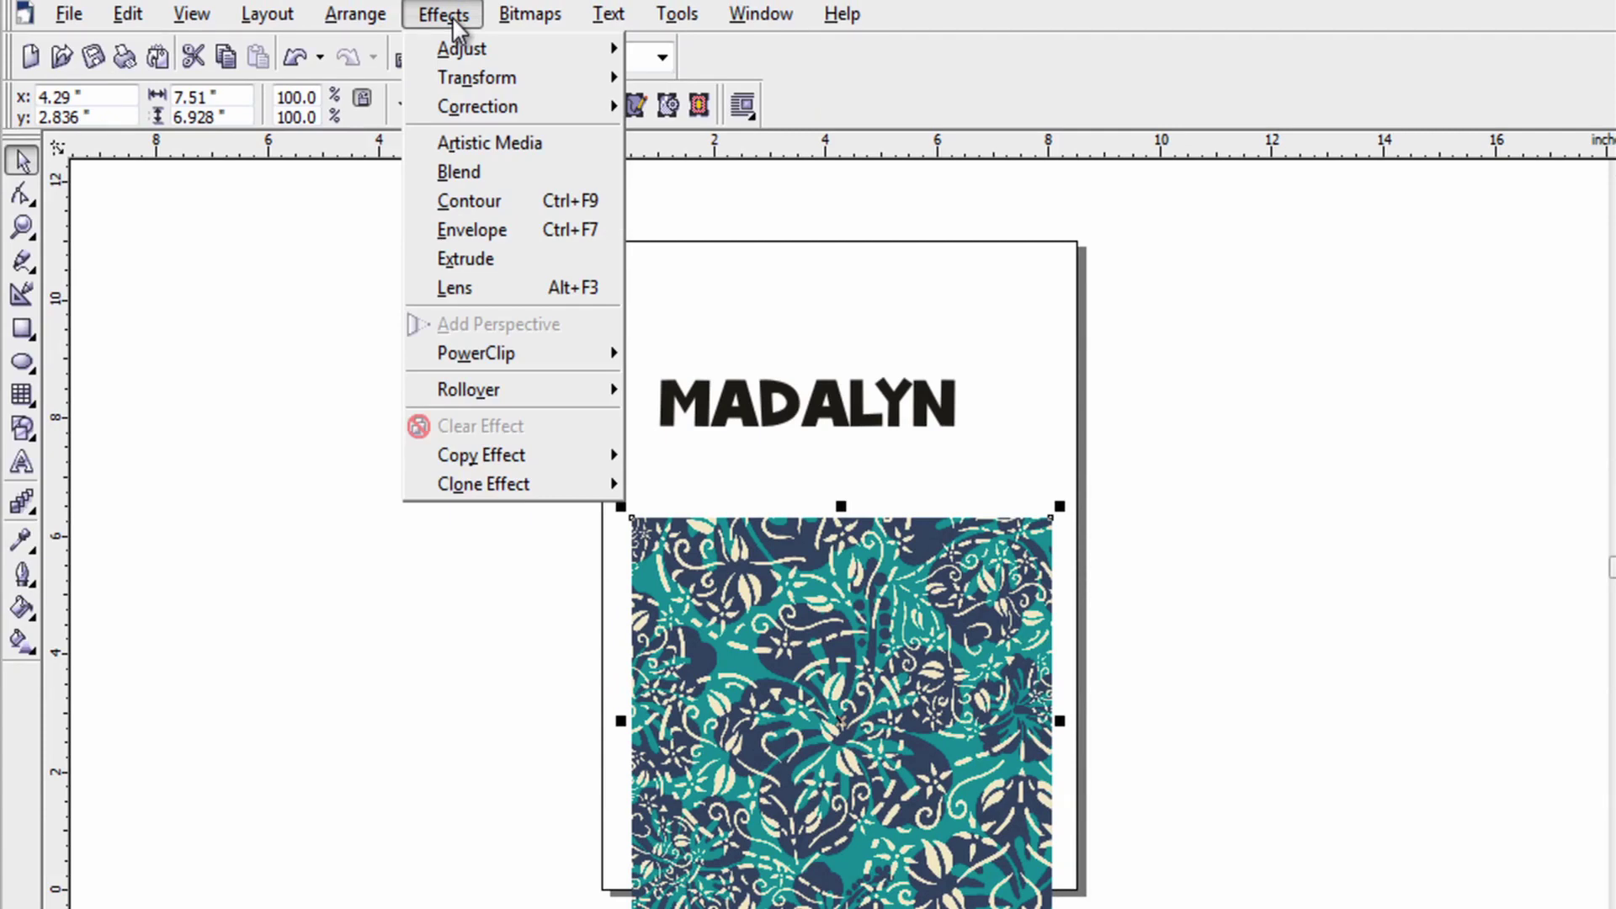
mouse_move(518, 351)
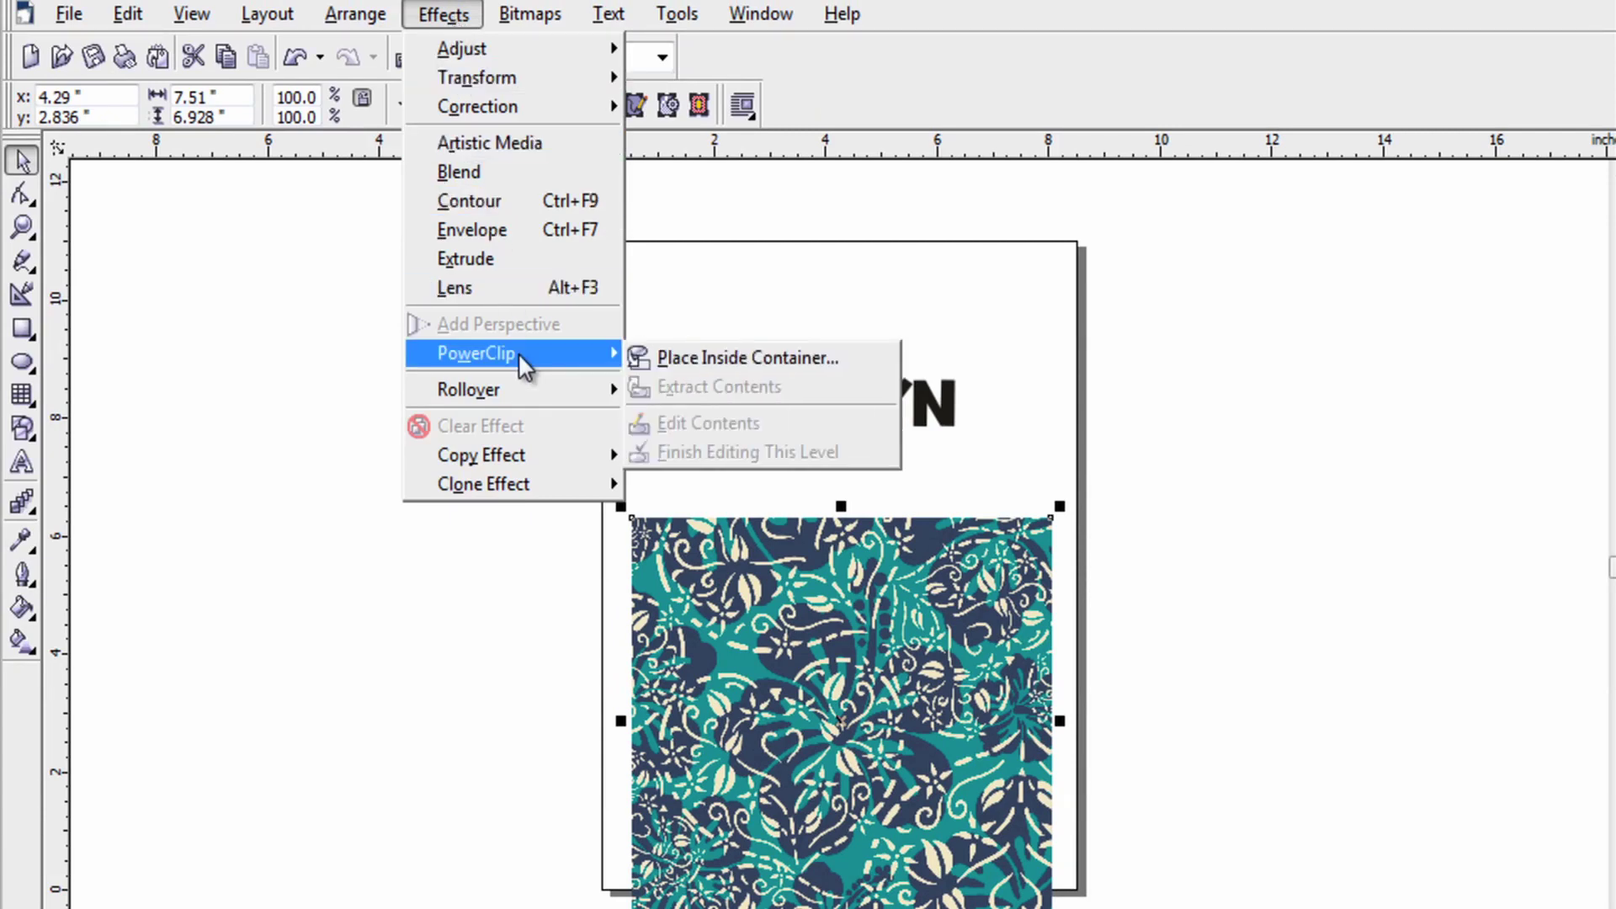
click(662, 357)
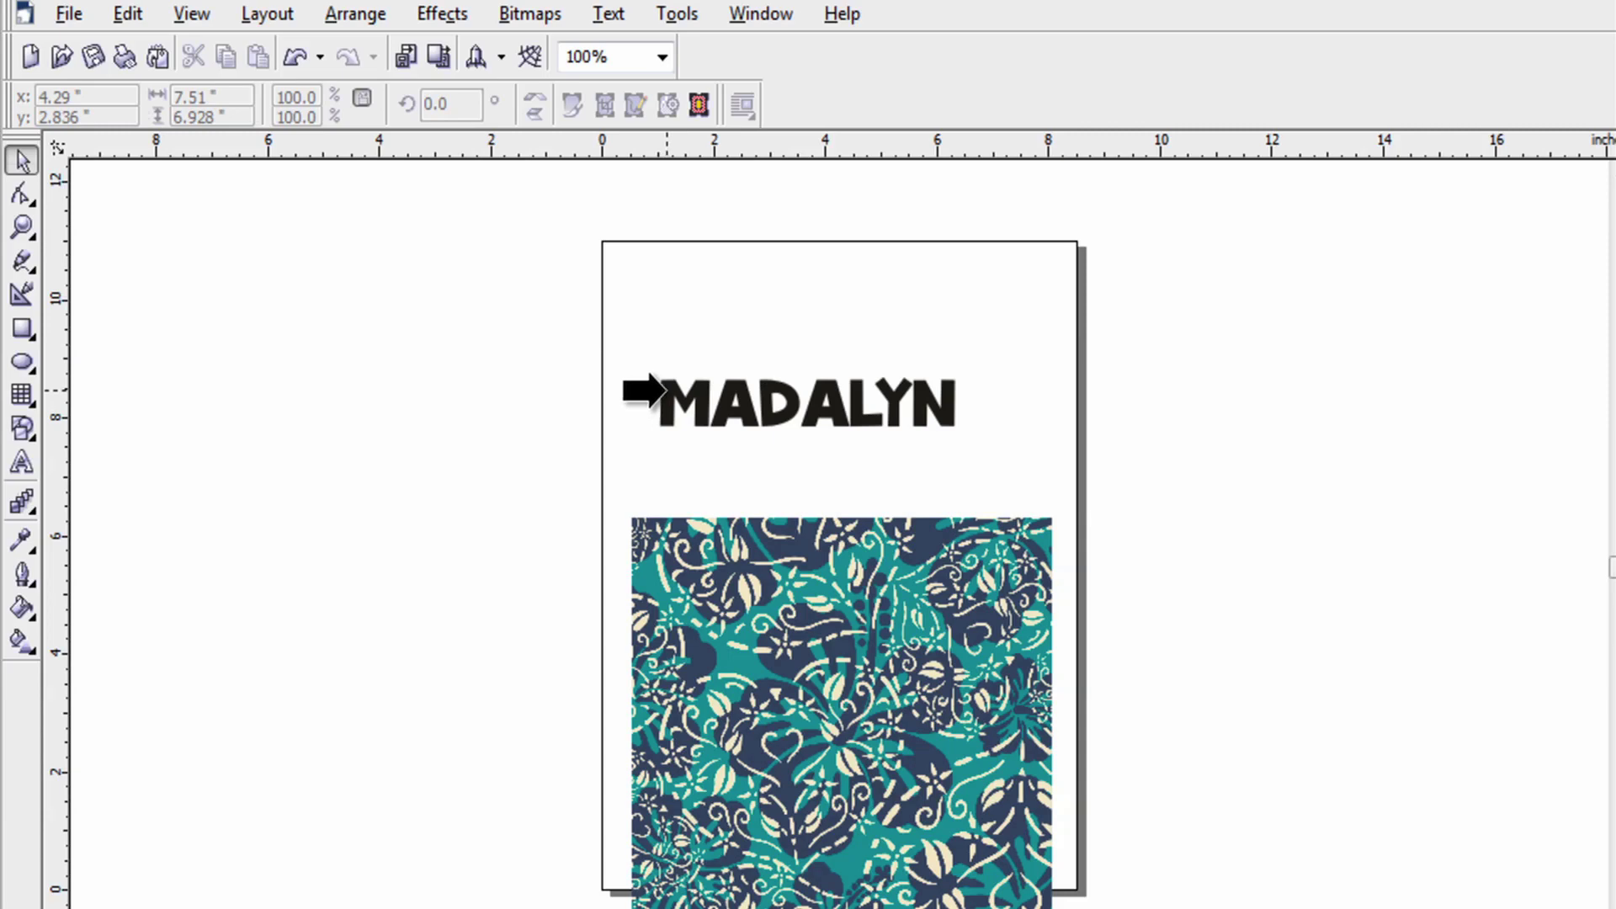
click(664, 389)
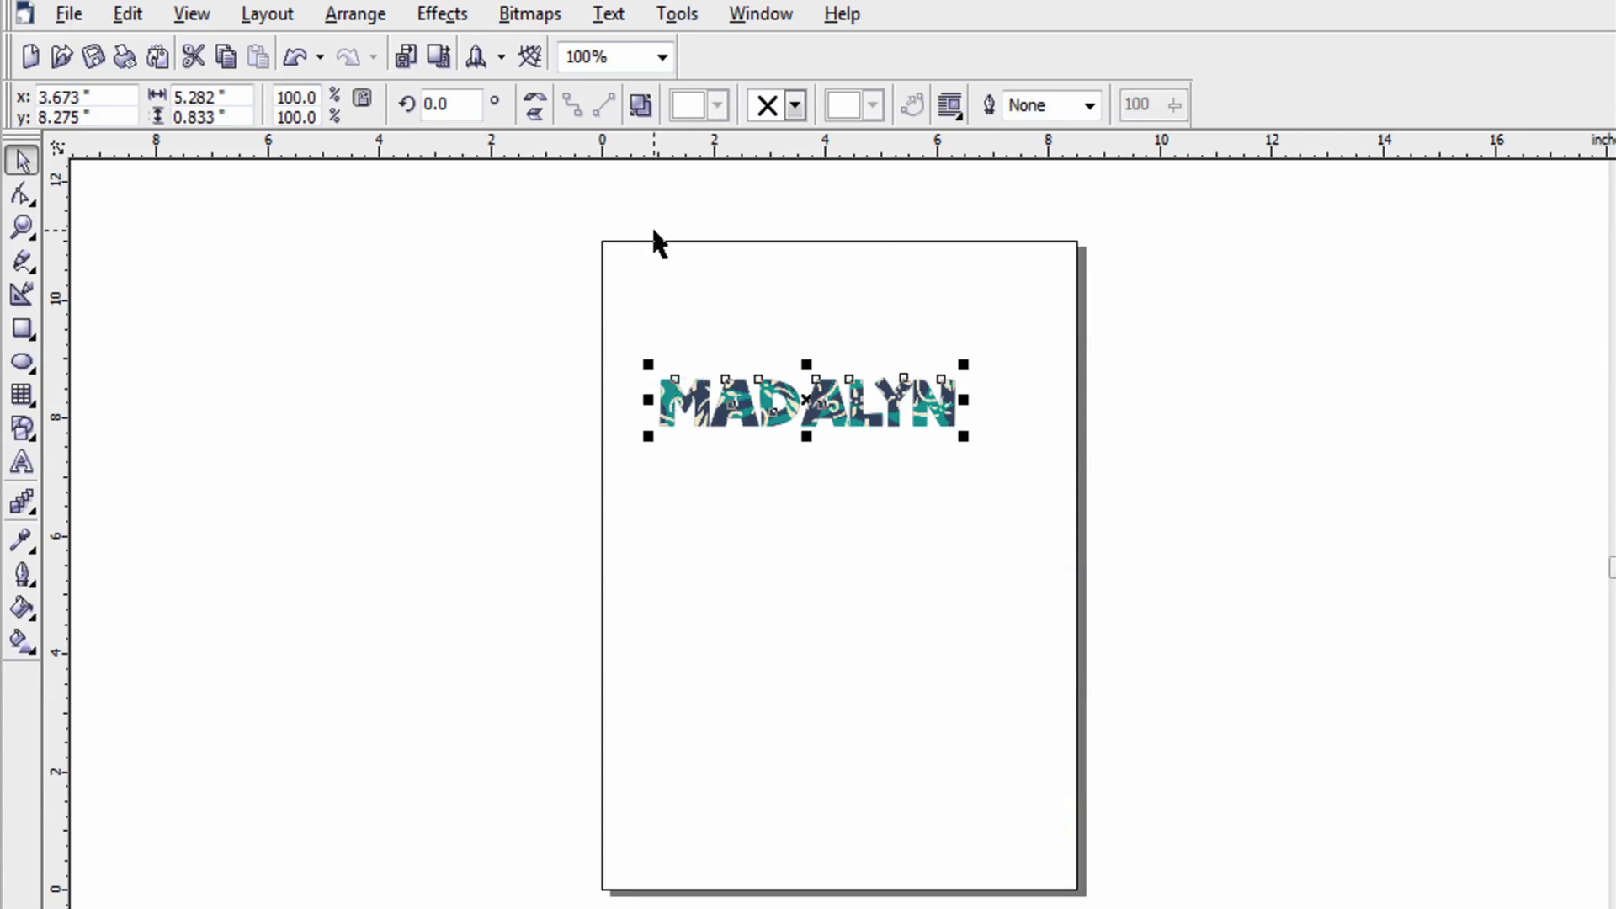
Scale MADALYN to about 148%, move it down, and nudge the clipped pattern right and down
drag(964, 437, 1106, 517)
drag(880, 416, 838, 503)
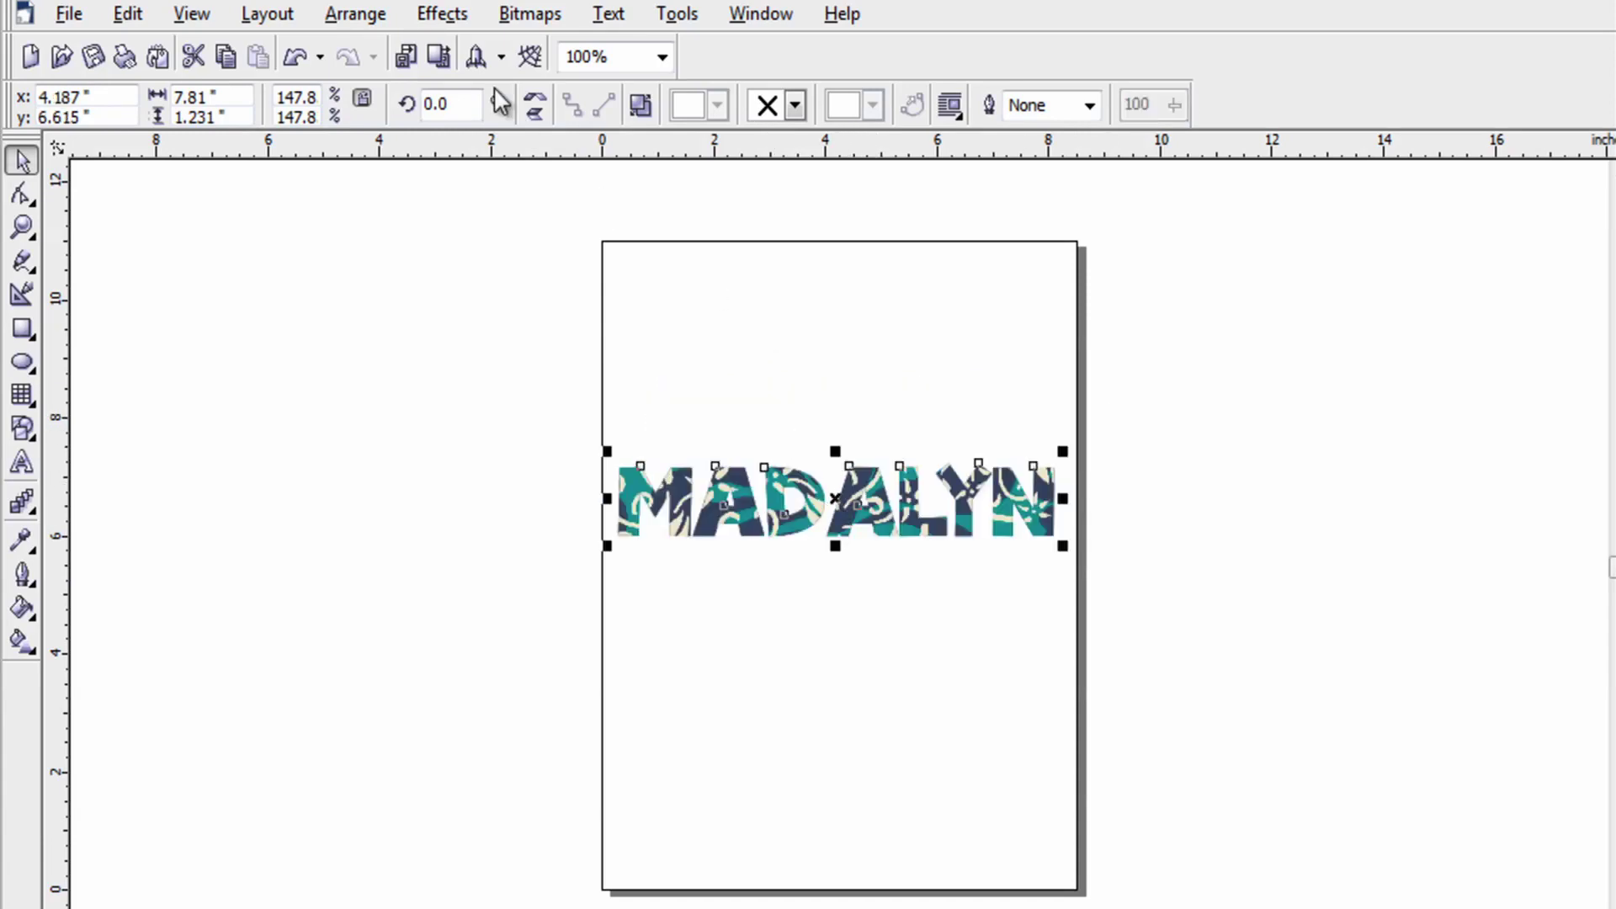
click(444, 14)
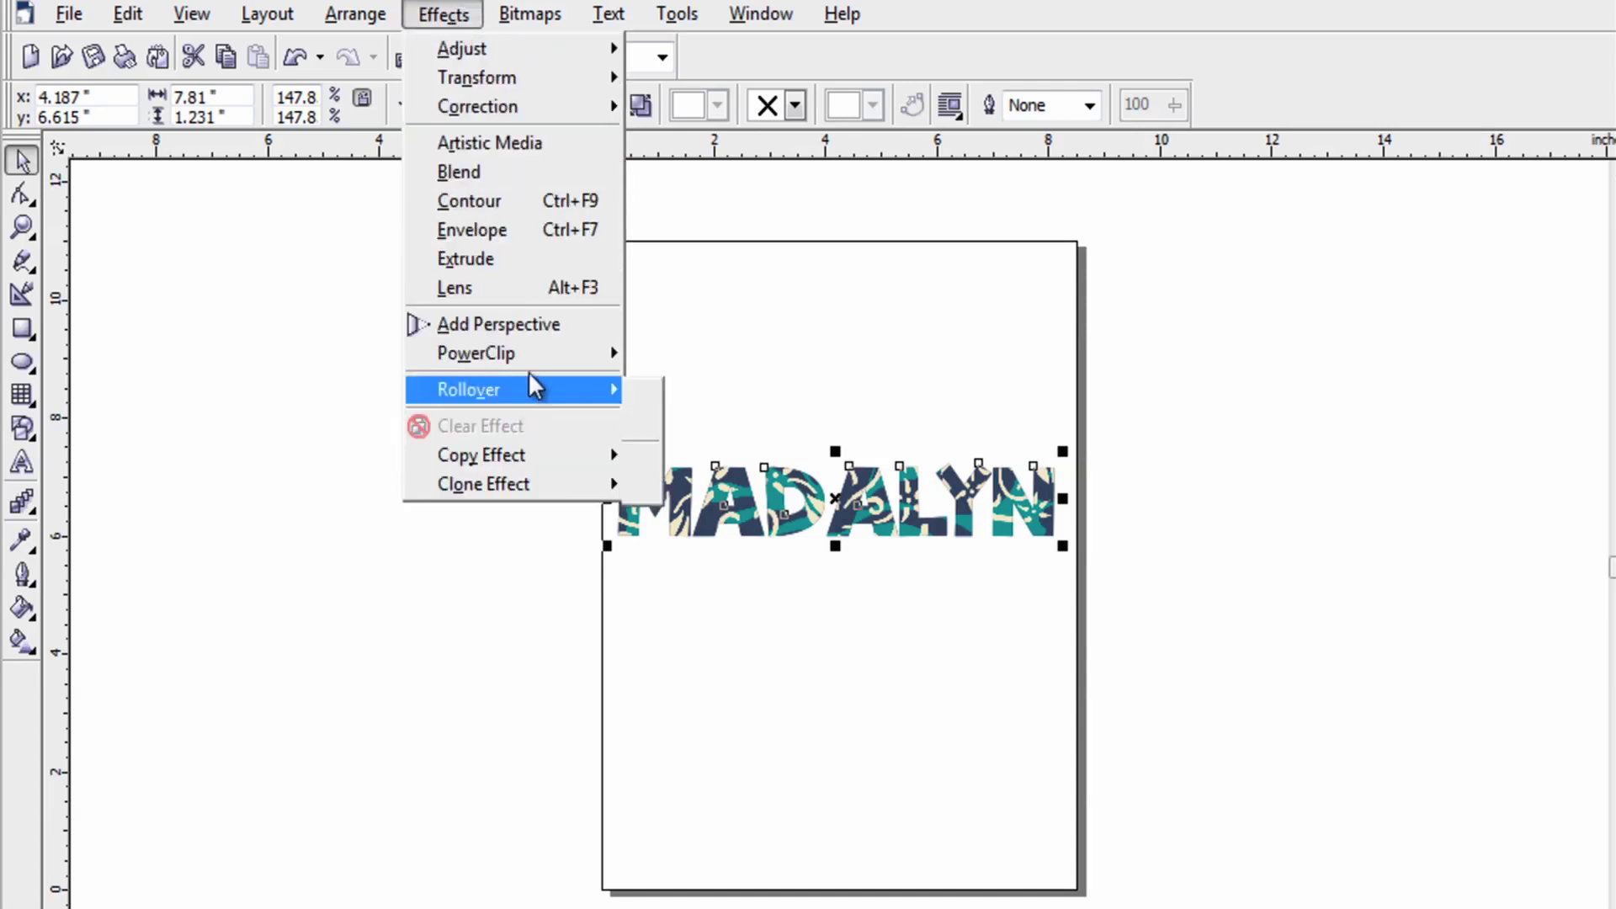
mouse_move(538, 352)
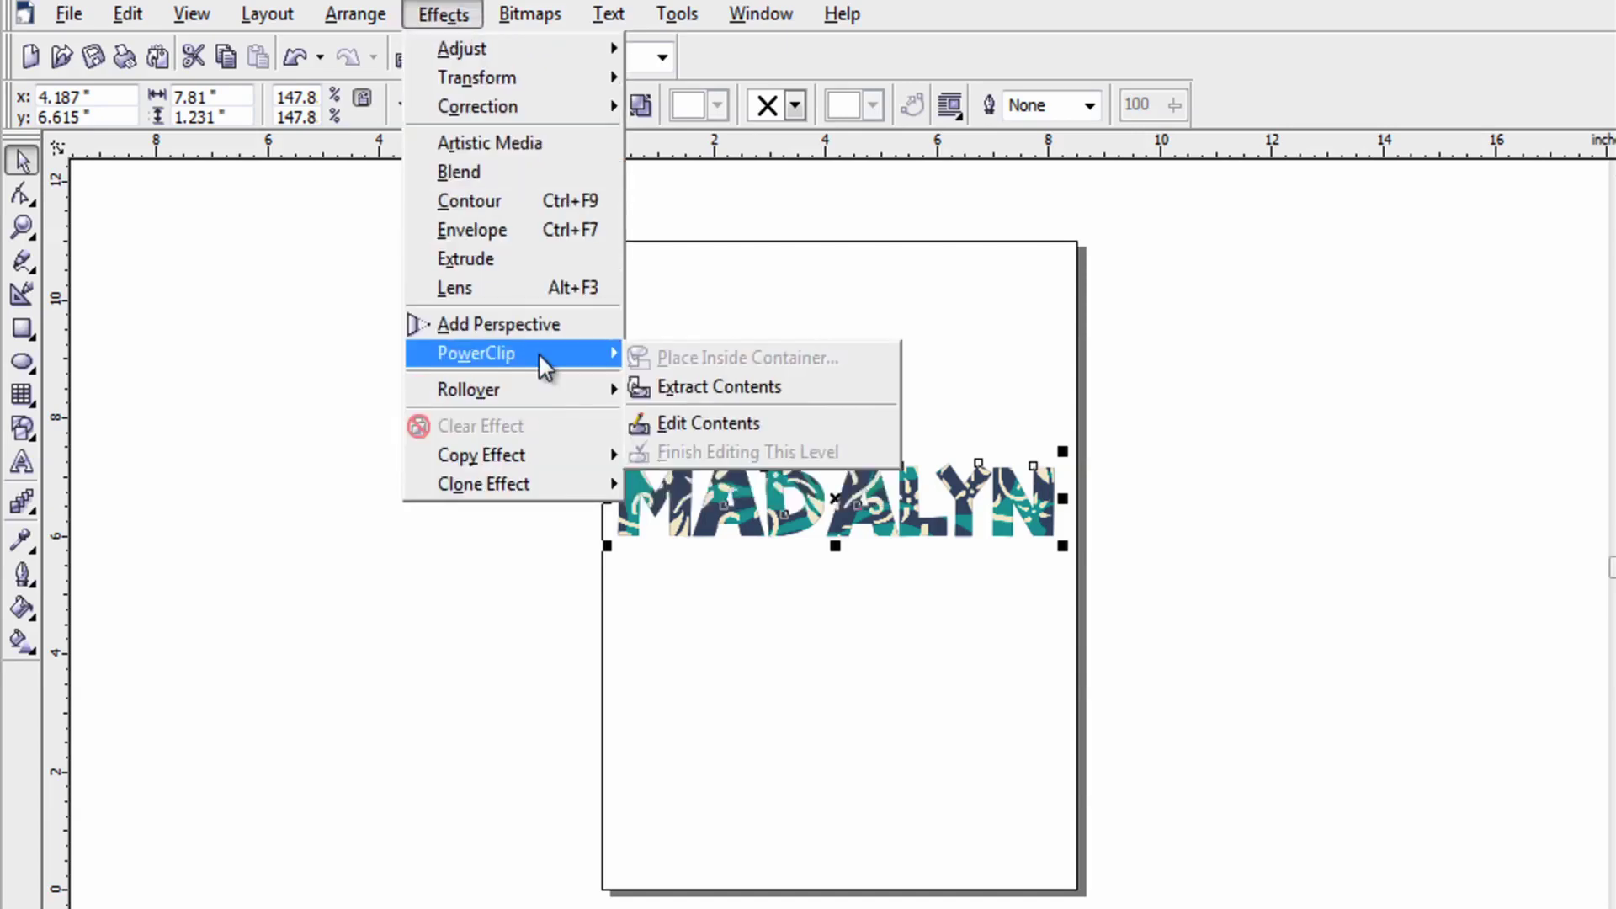
click(678, 423)
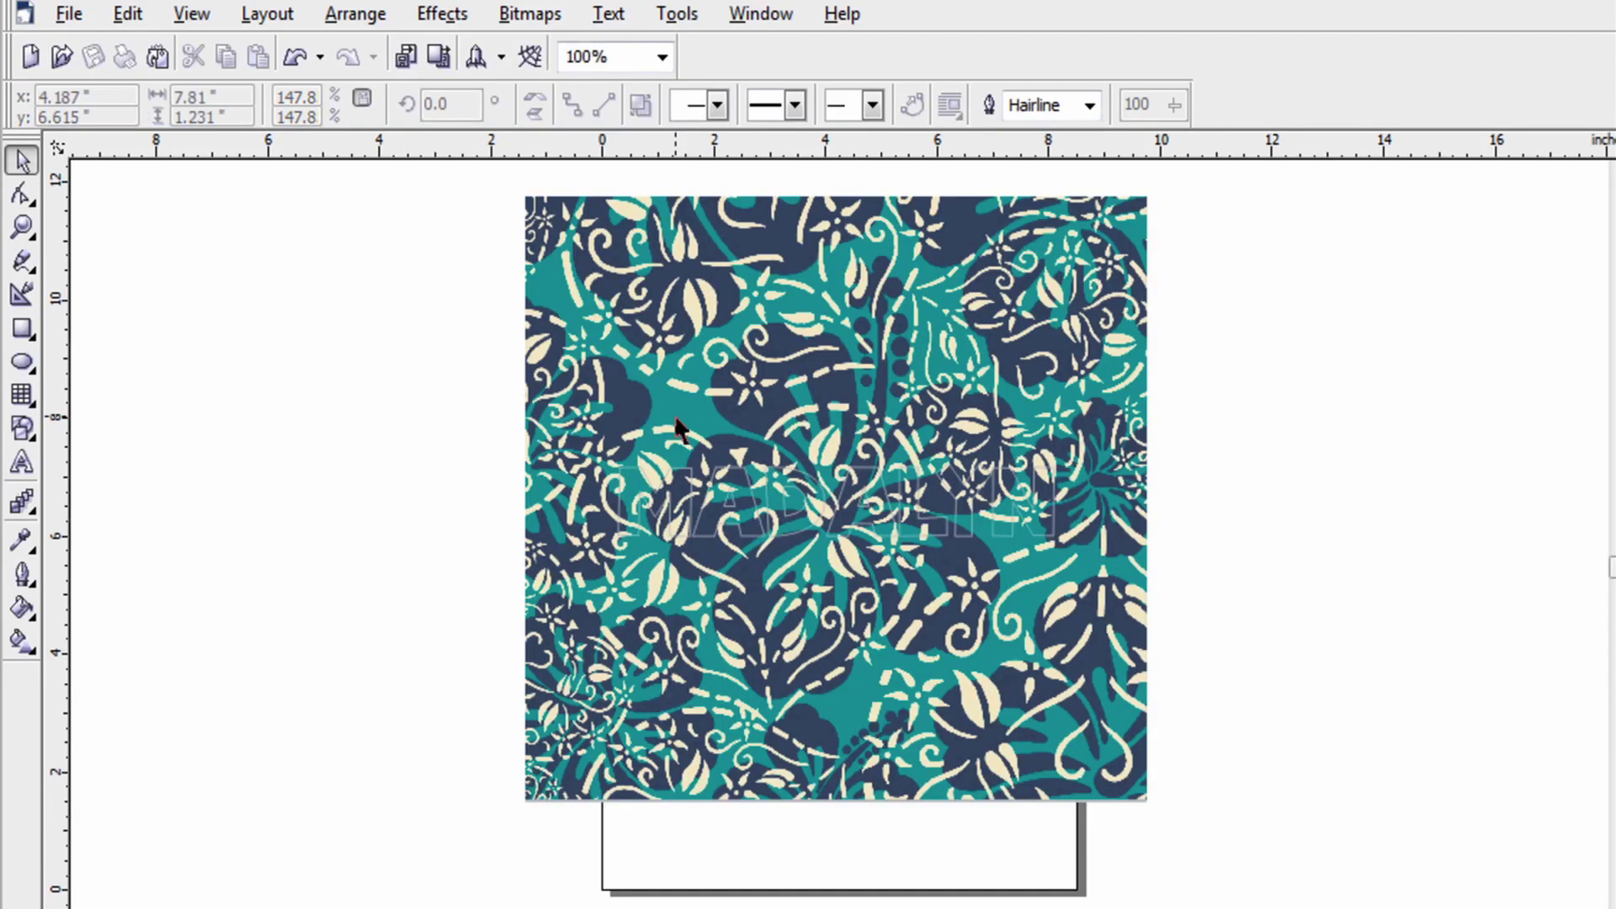
click(746, 496)
key(Right)
key(Right)
key(Right)
key(Right)
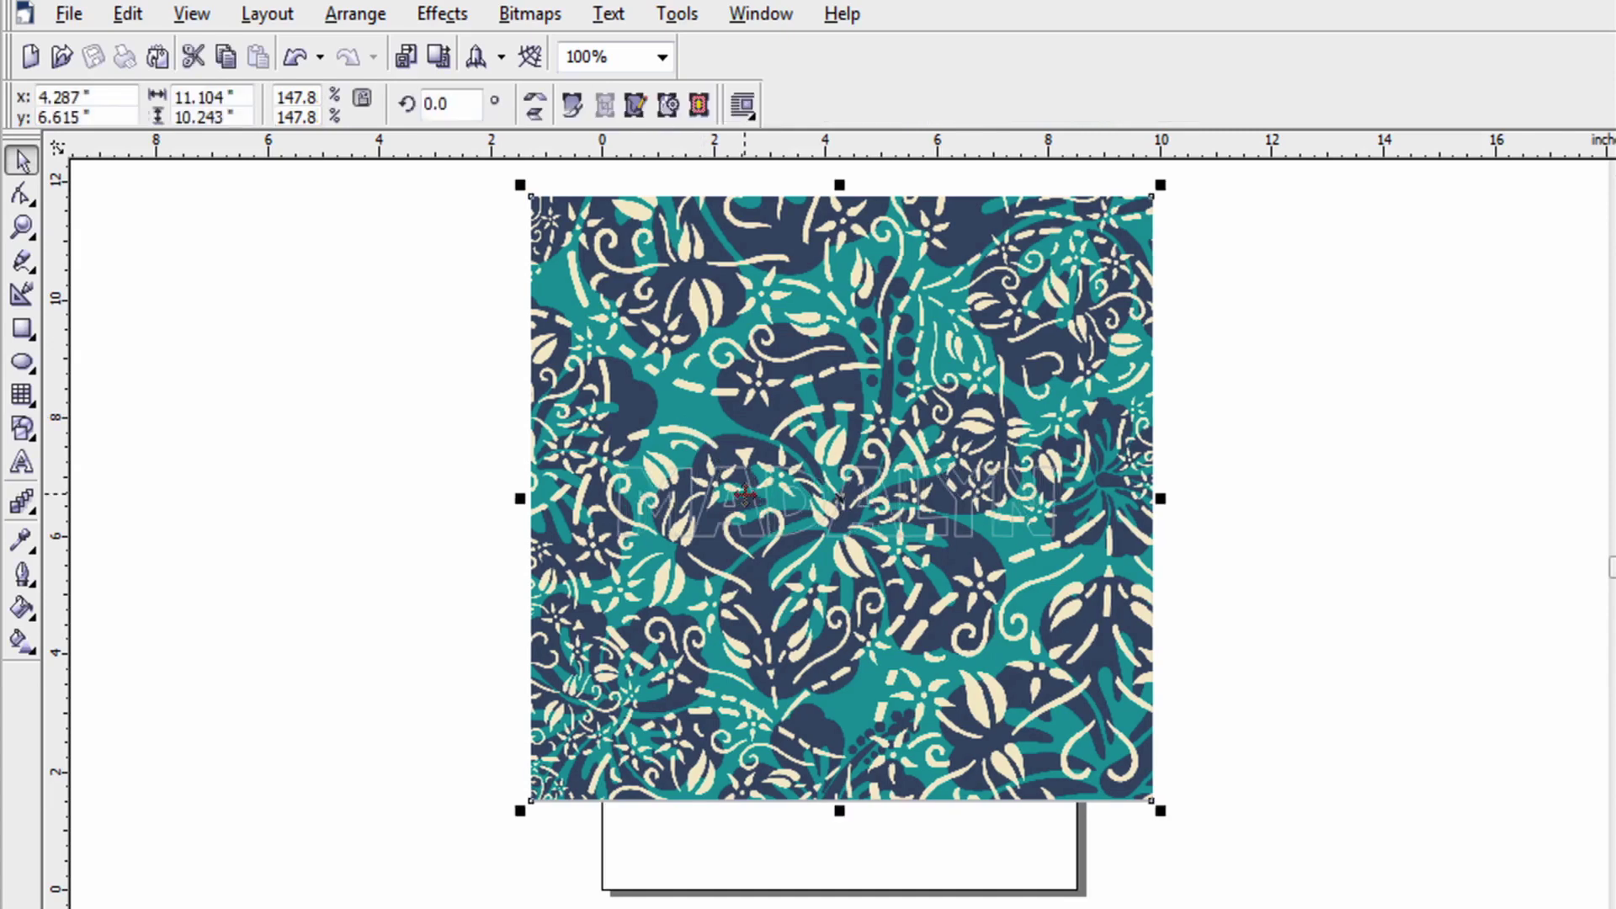
key(Down)
key(Down)
key(Down)
key(Down)
key(Down)
key(Down)
key(Down)
key(Down)
key(Down)
key(Down)
key(Down)
key(Down)
key(Down)
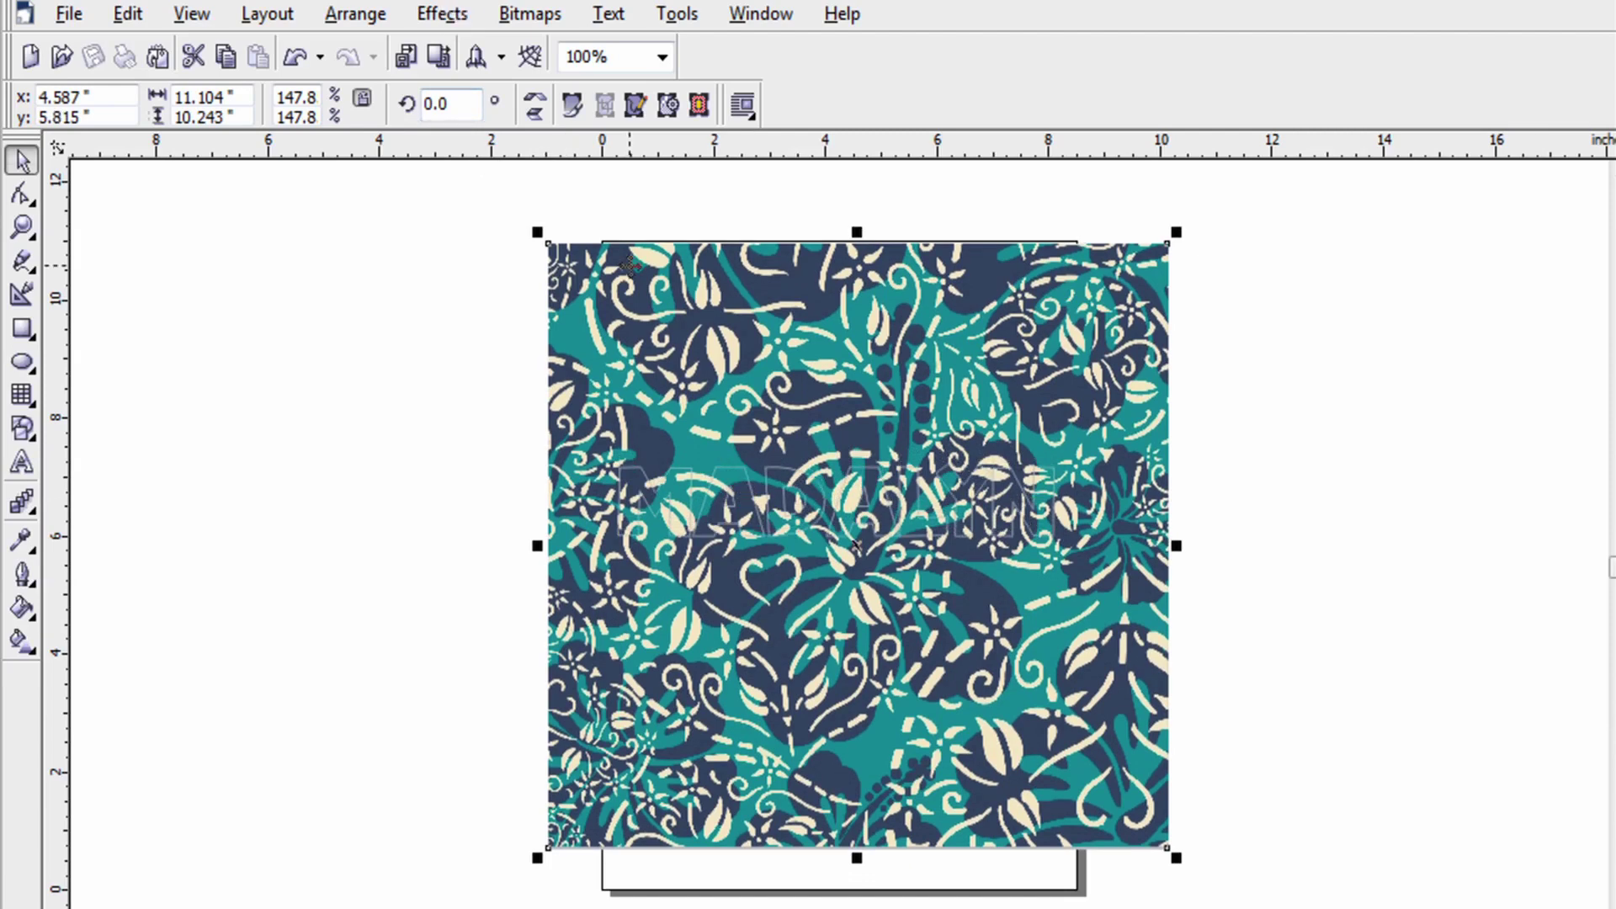
click(438, 17)
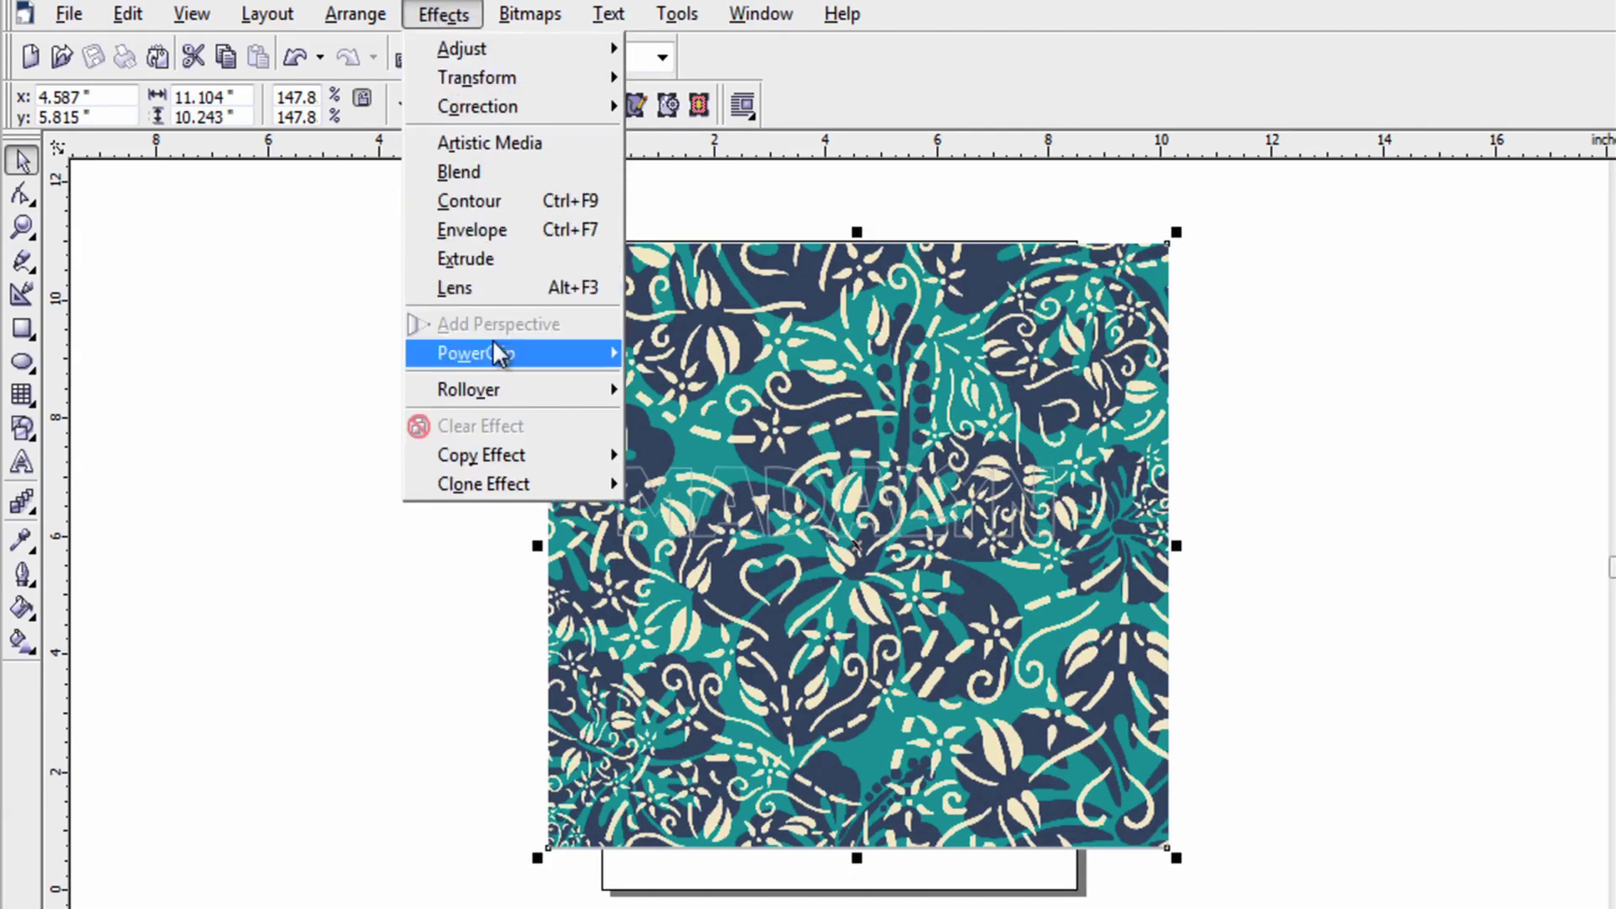
mouse_move(495, 353)
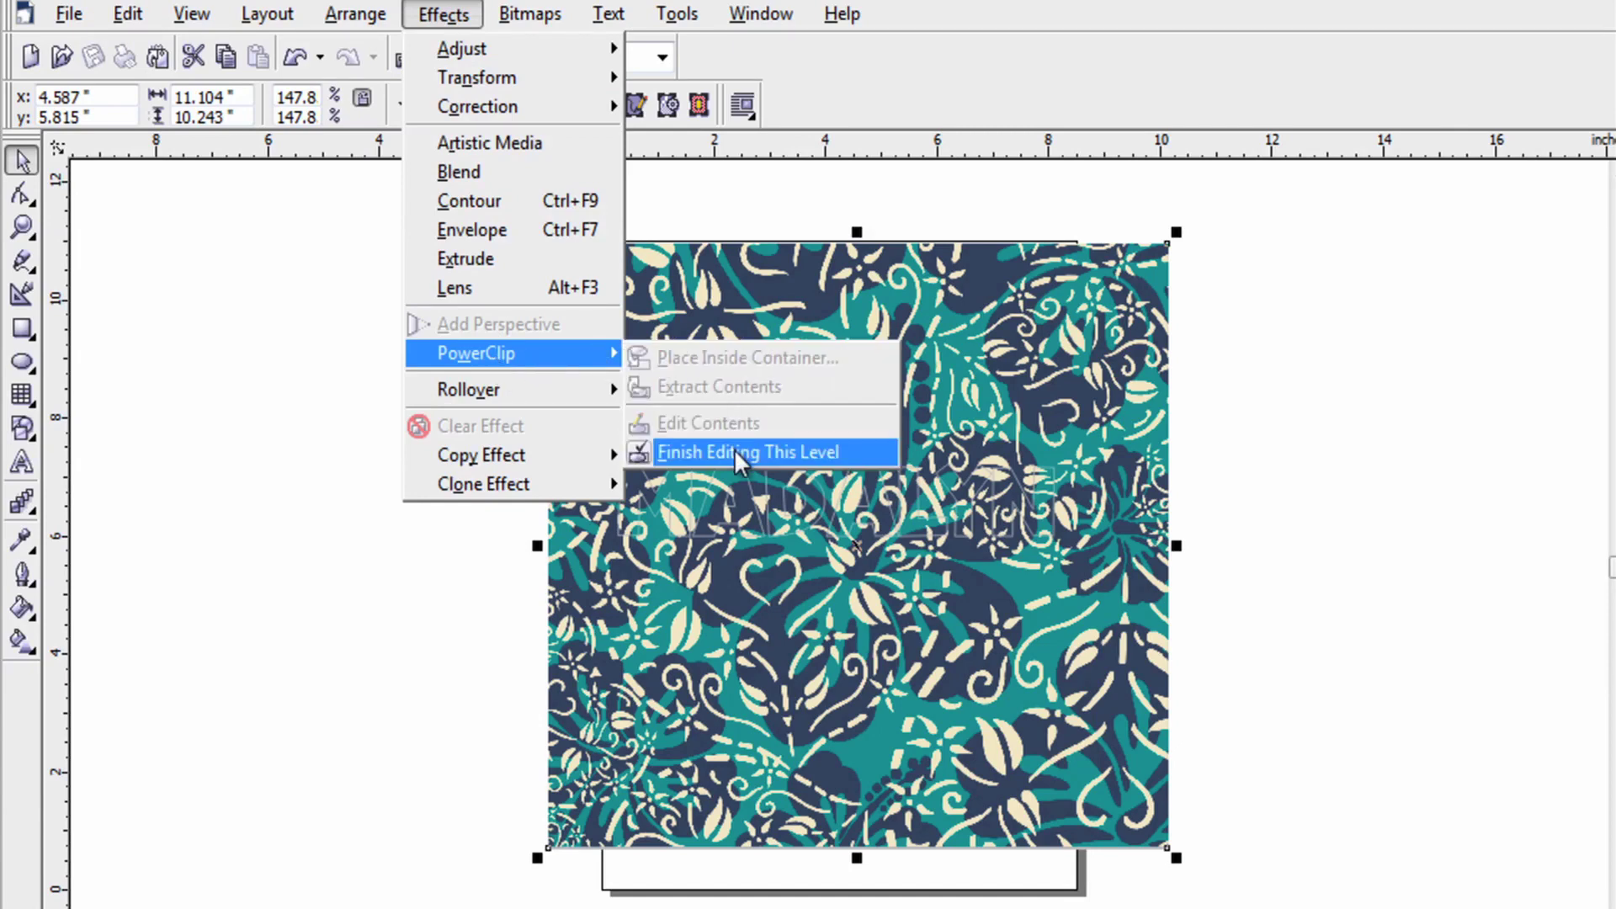
click(735, 449)
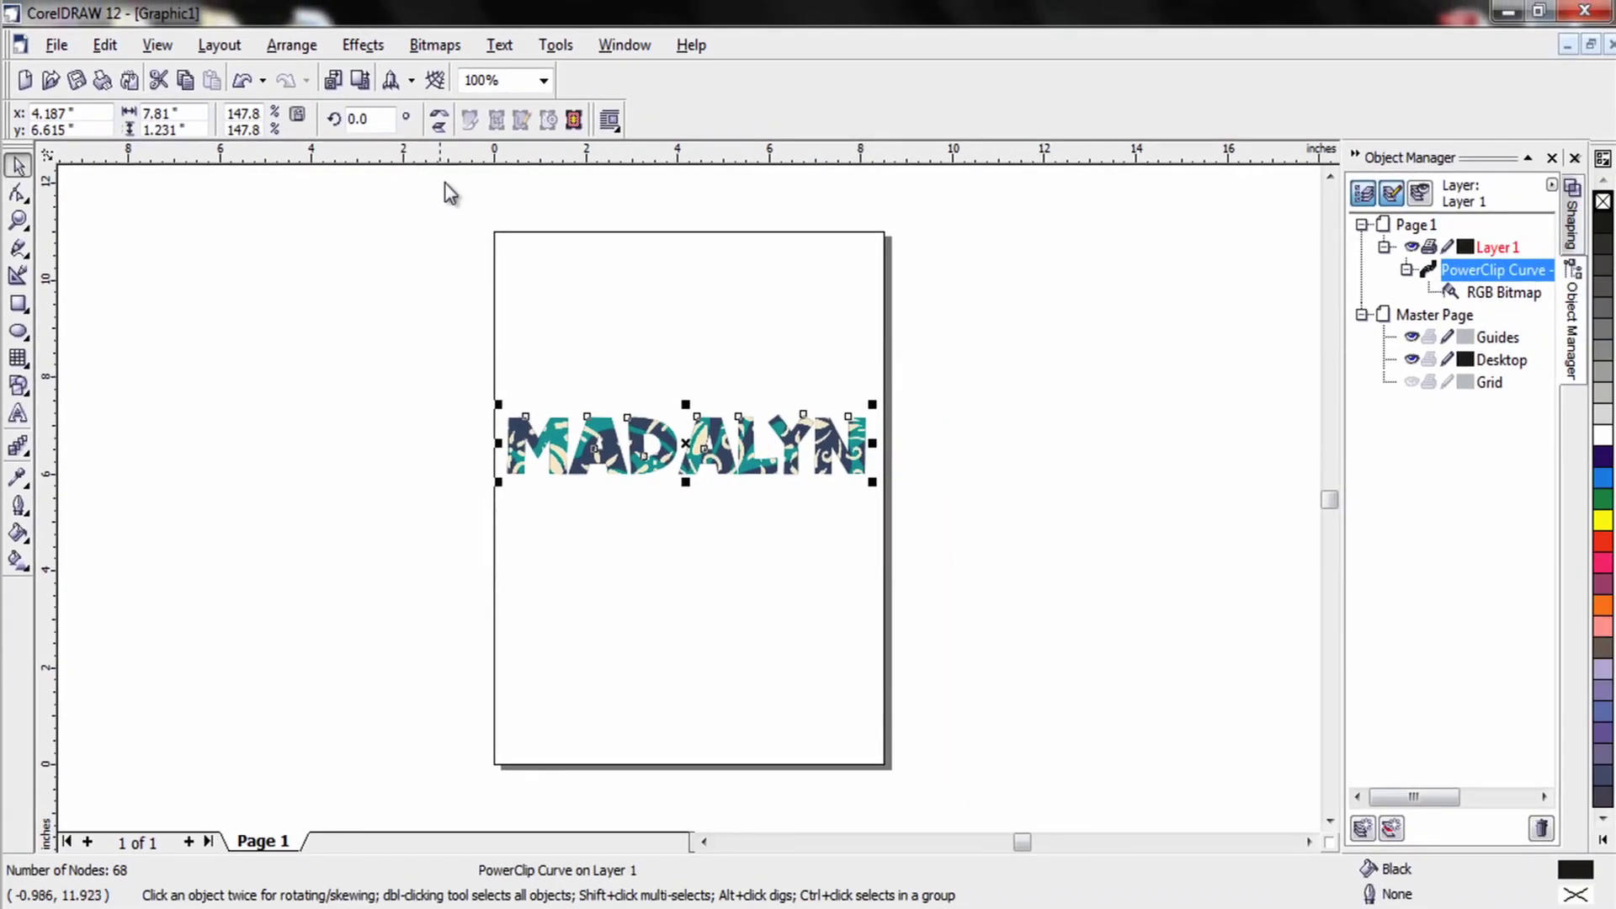
Apply a 0.1 in outside contour with 1 step to MADALYN
click(370, 45)
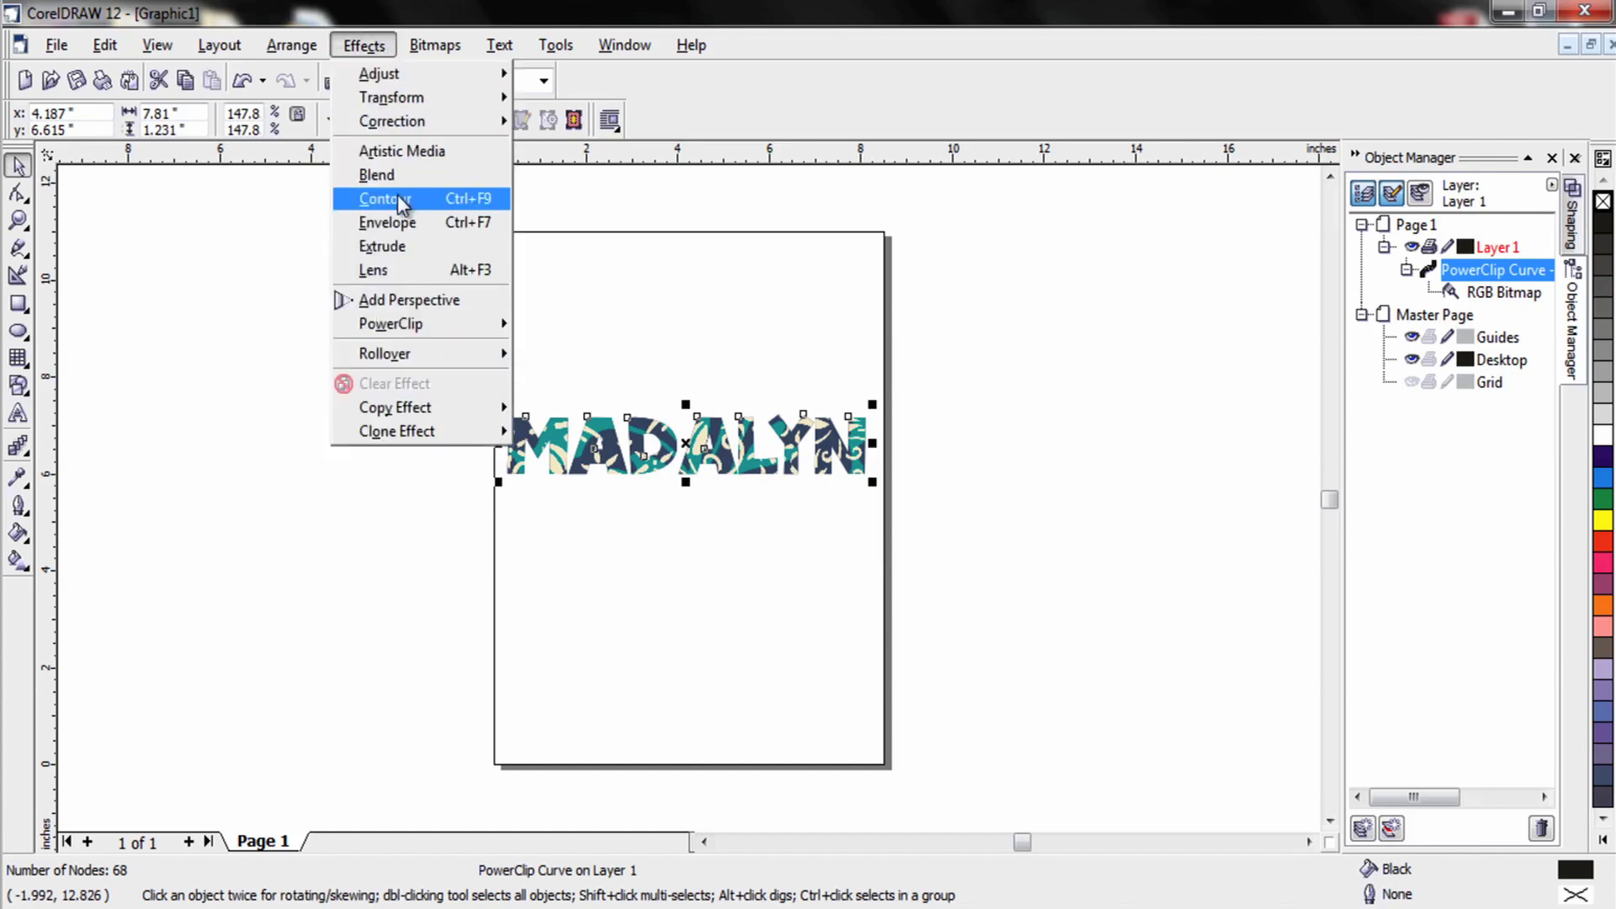
click(344, 196)
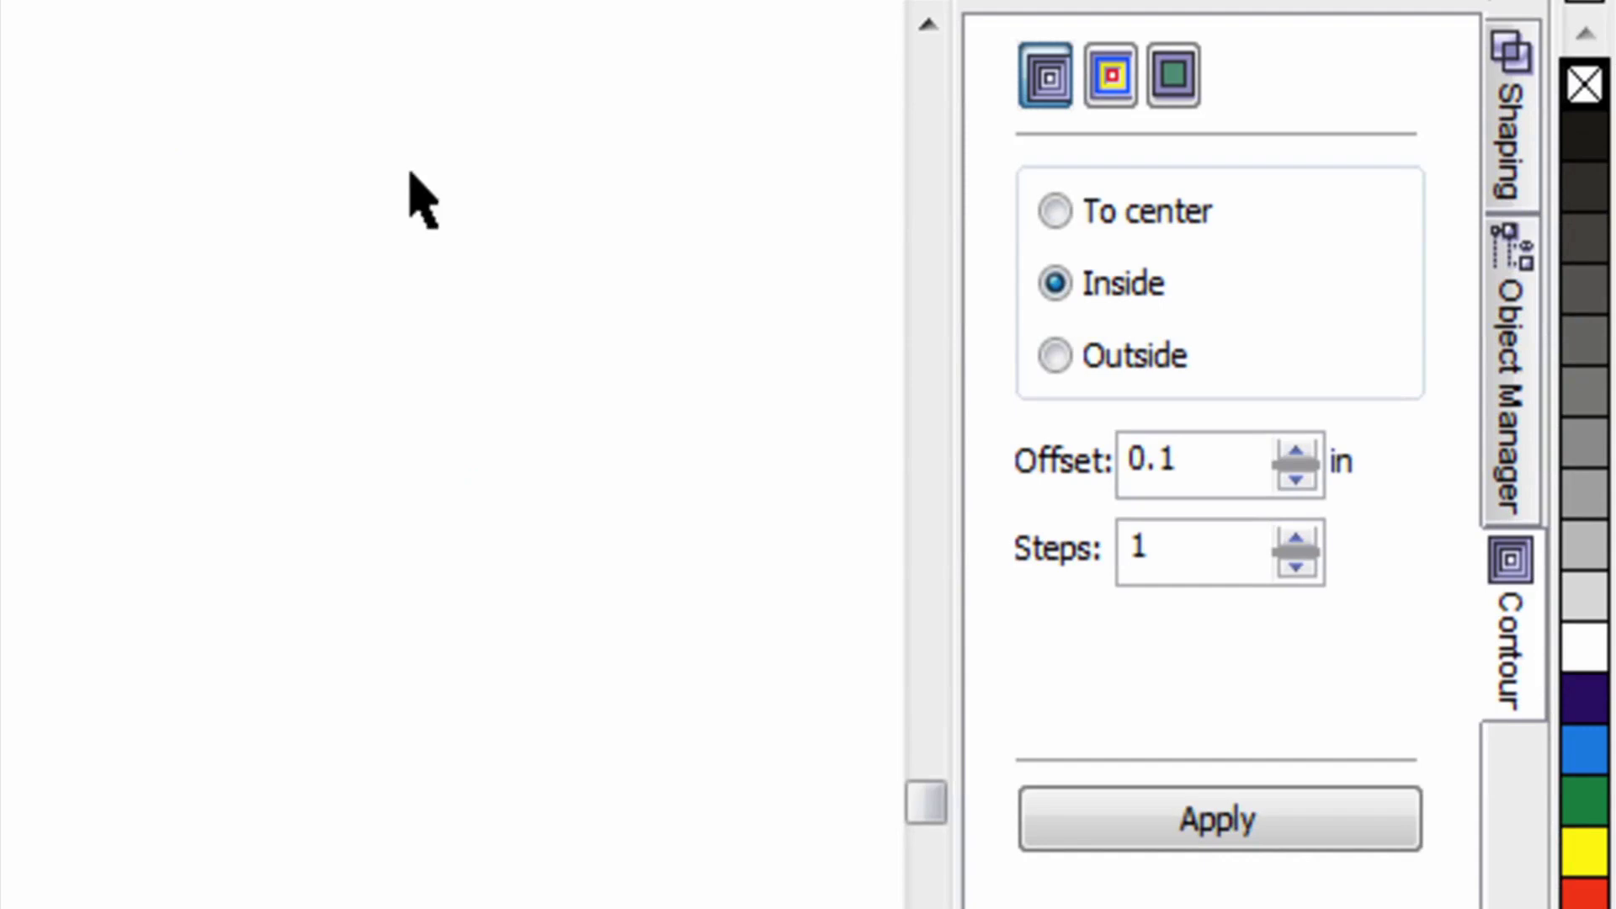
click(1057, 356)
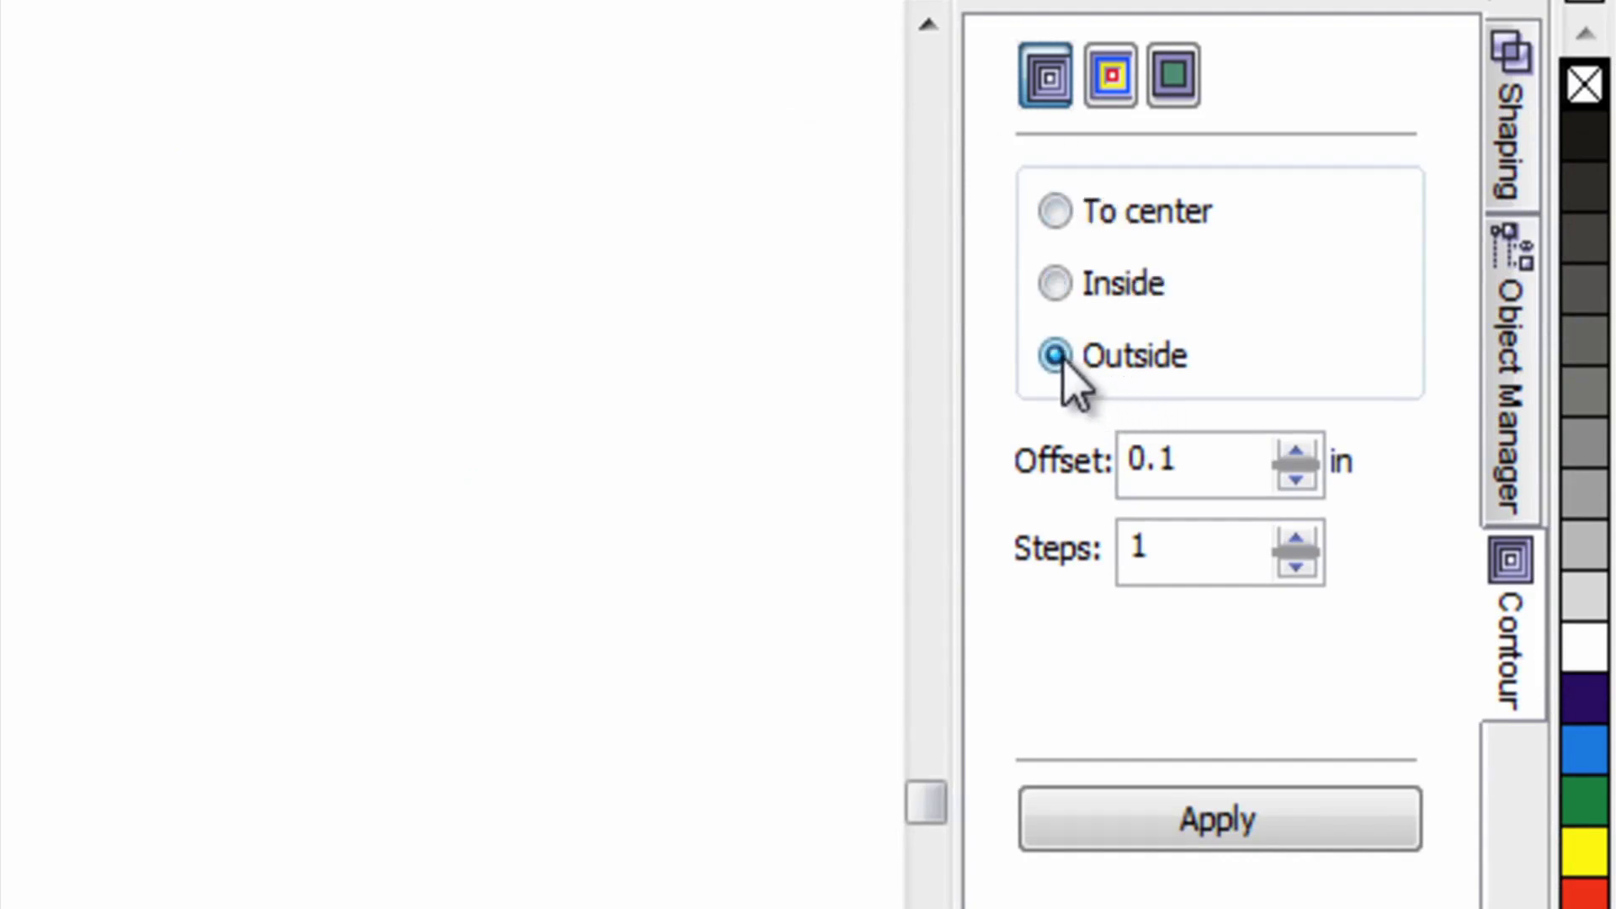
click(1190, 459)
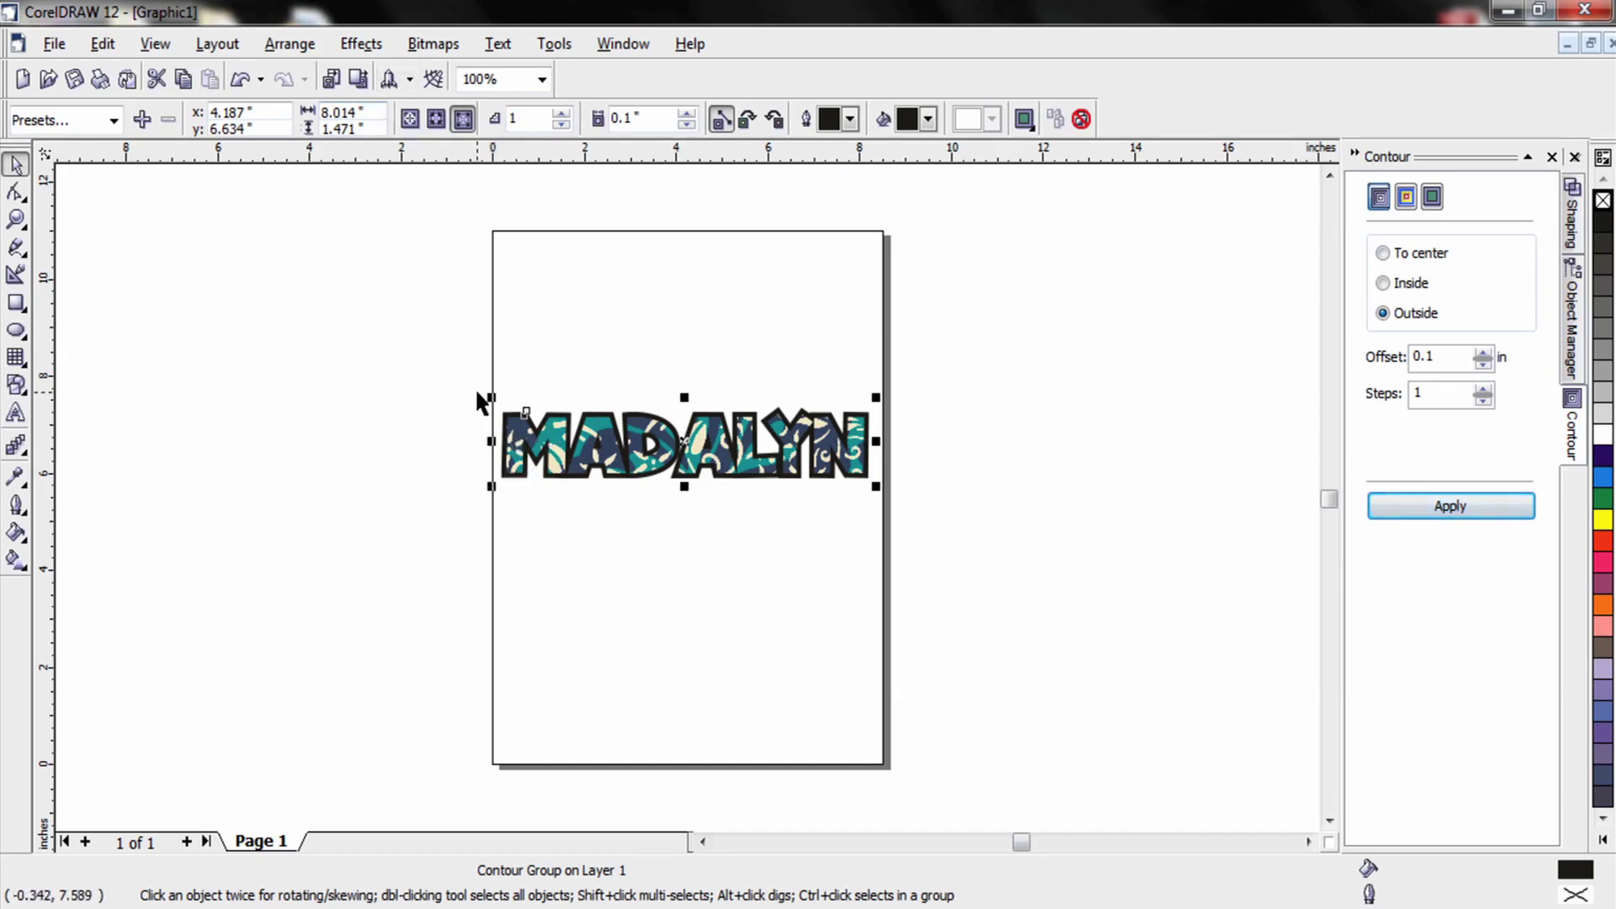
Break the contour apart from the MADALYN letters and zoom in on them
click(290, 44)
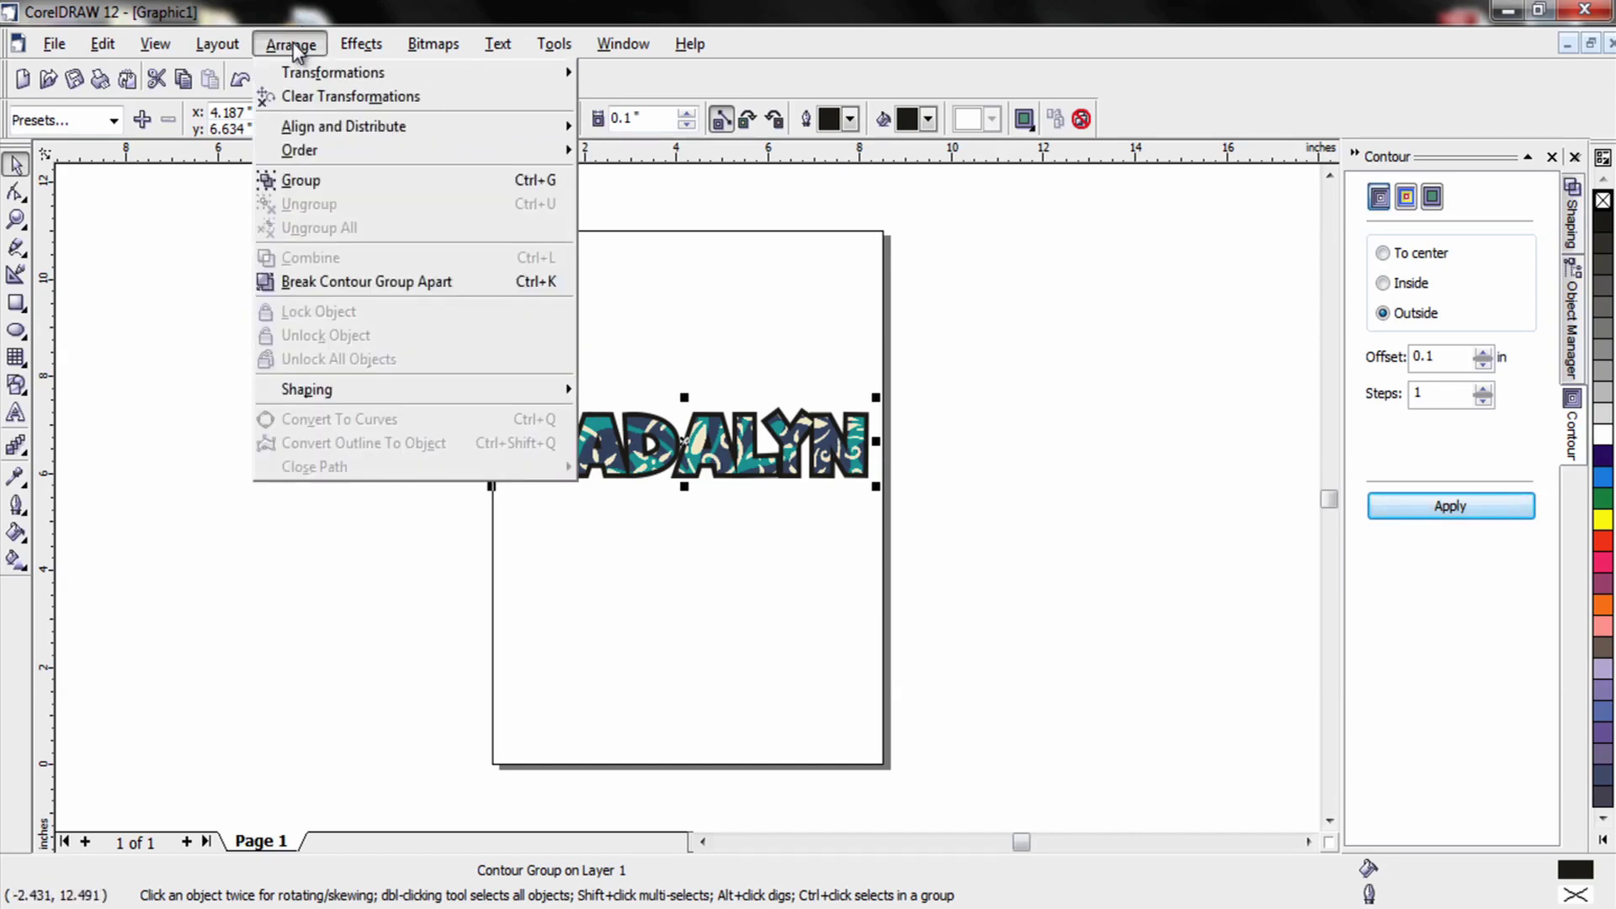
click(359, 280)
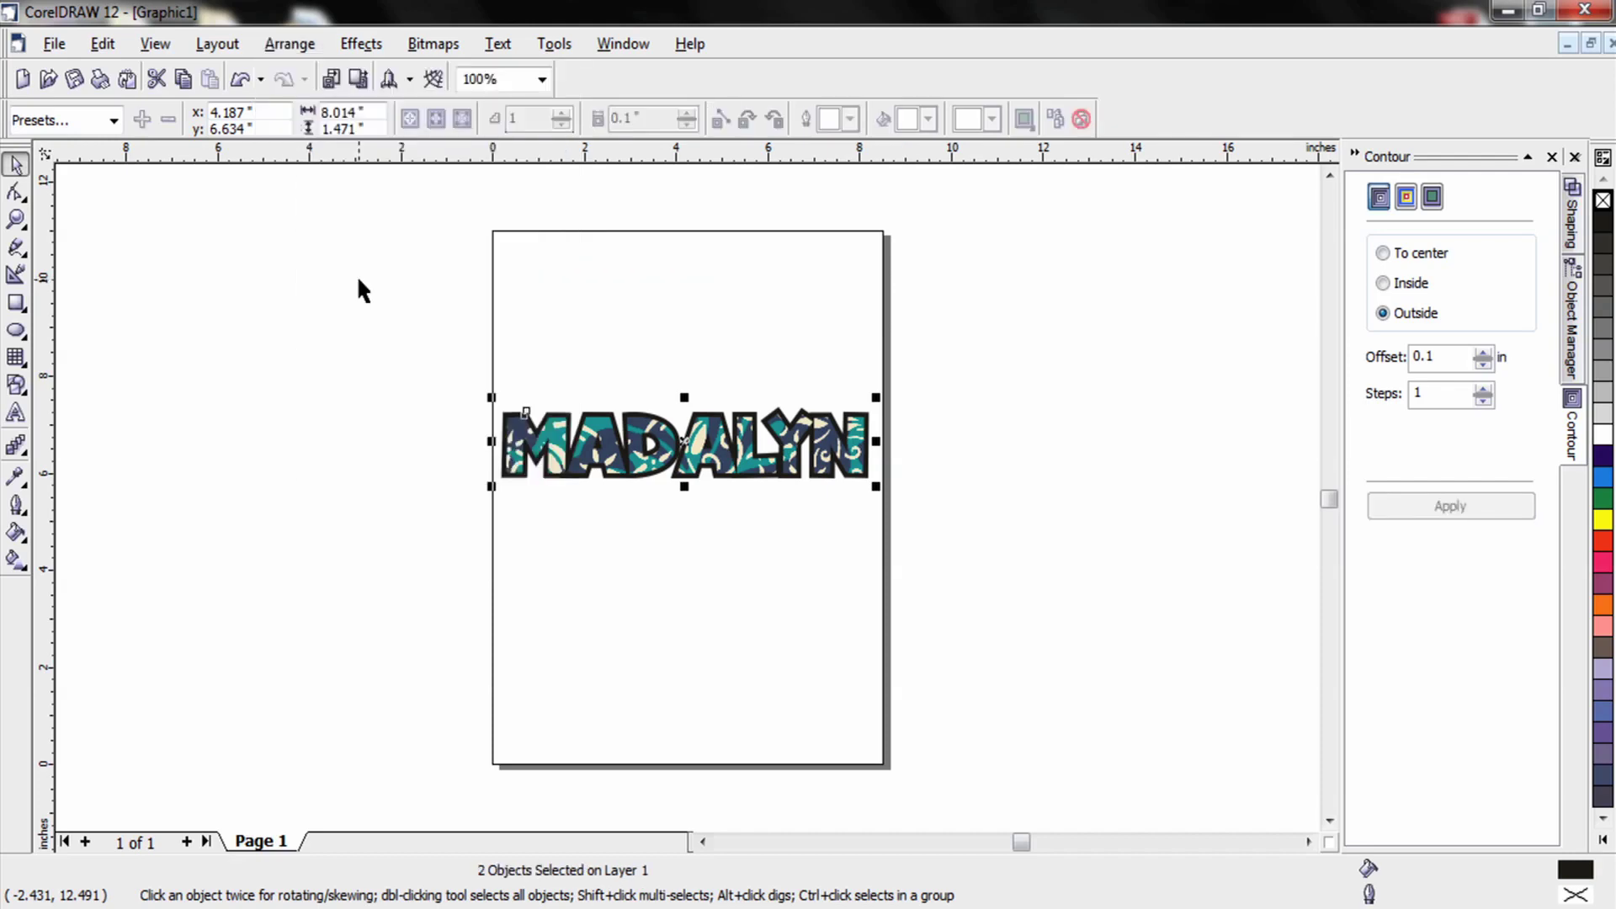
click(497, 286)
click(15, 219)
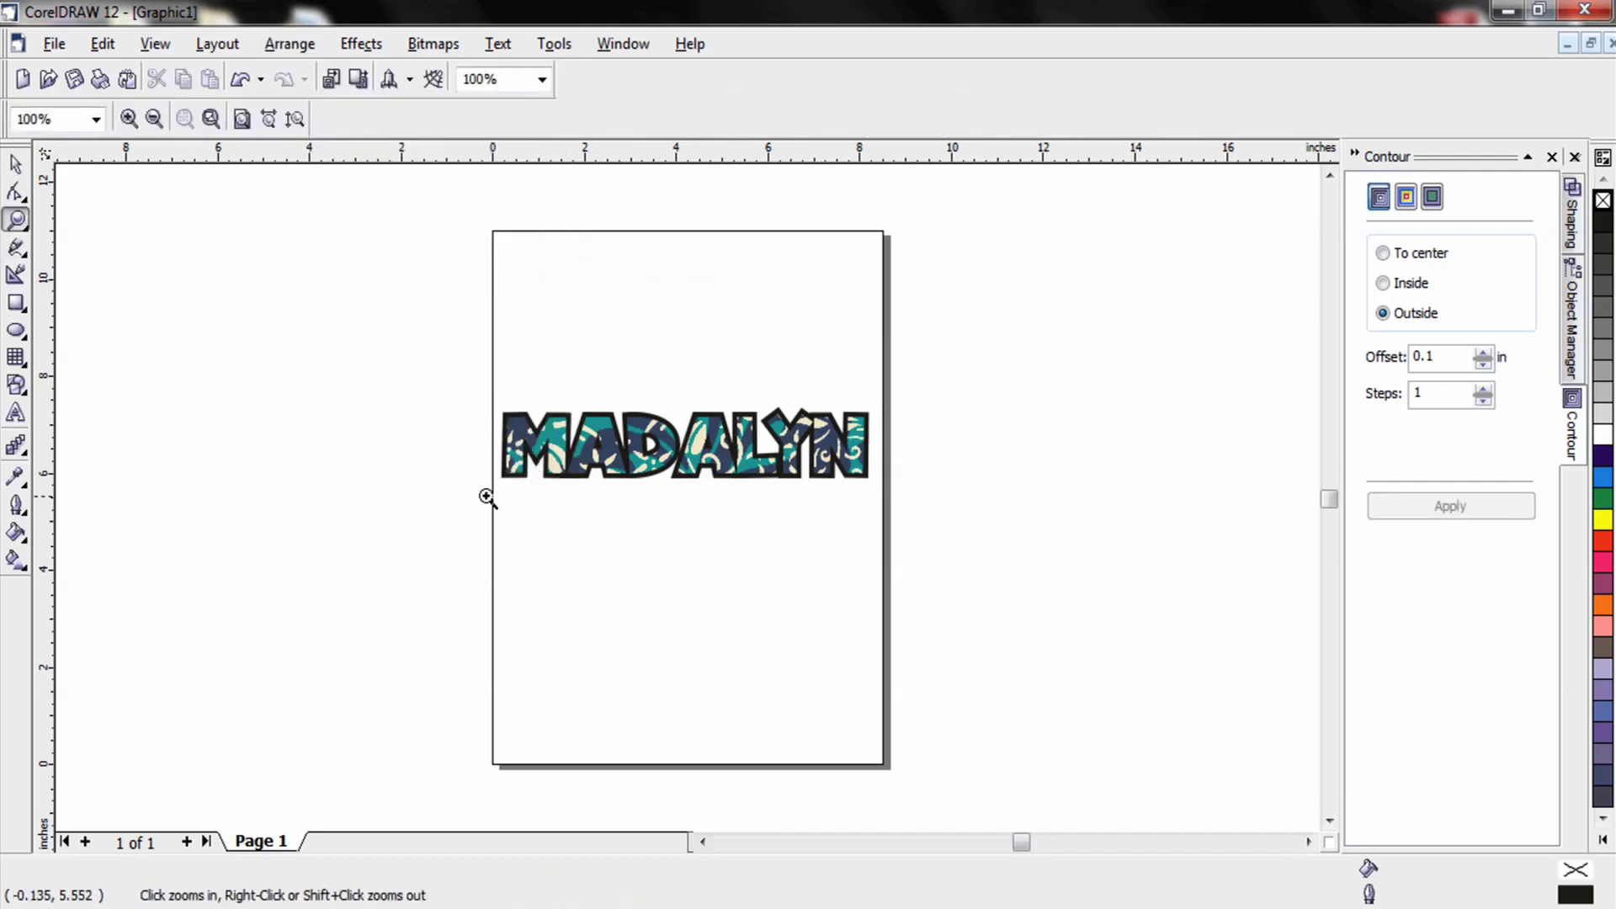
drag(478, 505, 624, 395)
click(15, 164)
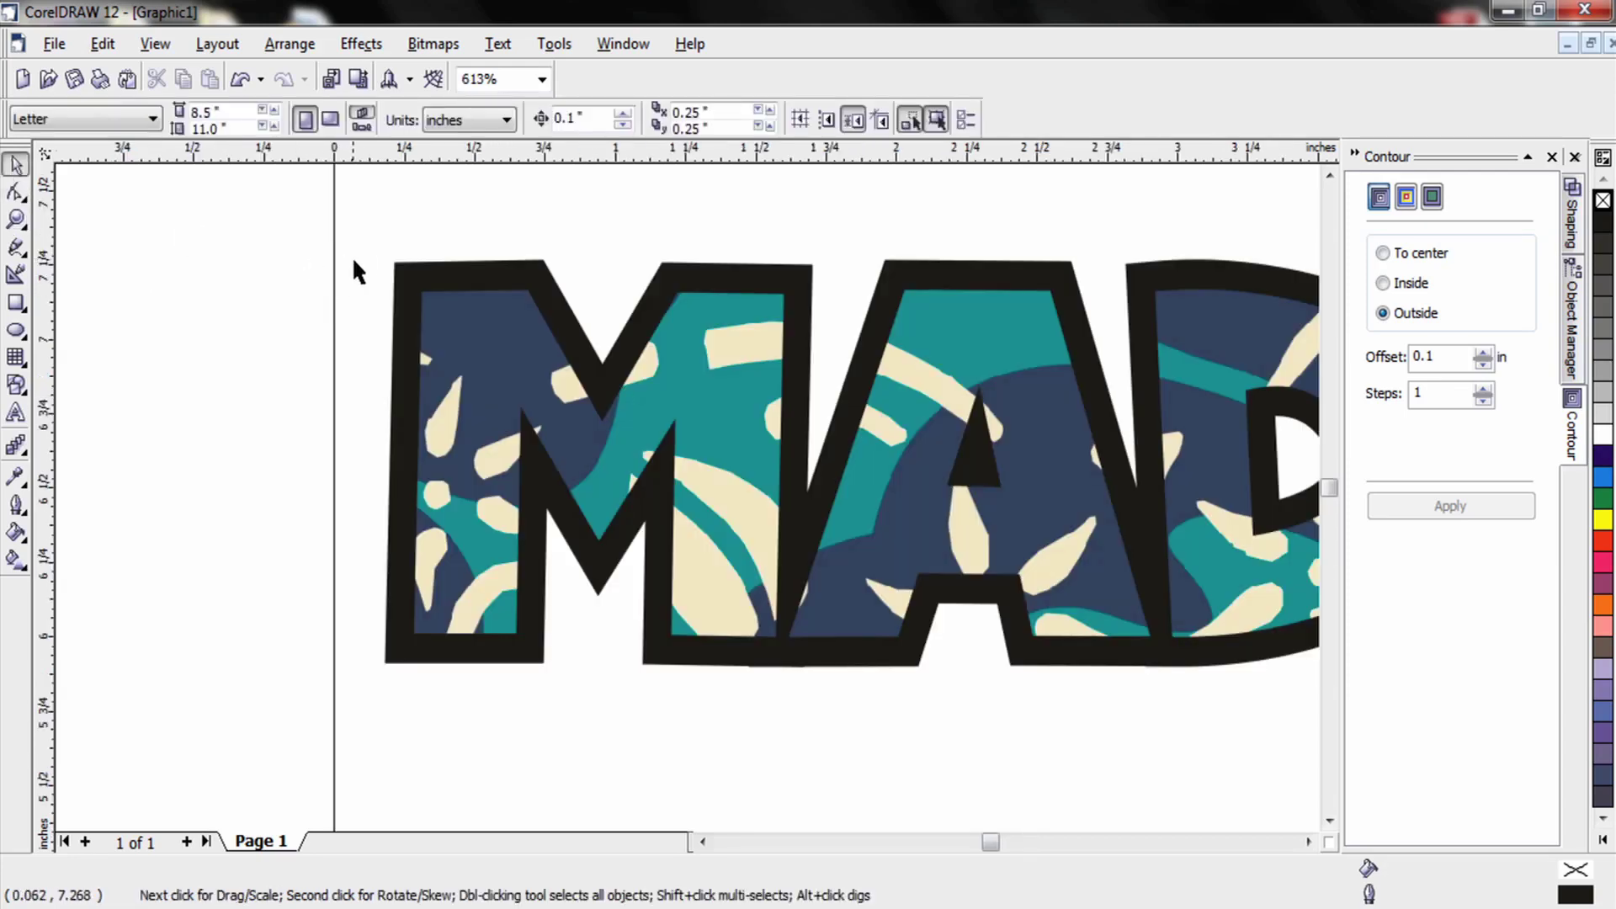
Colour the contour outline Deep Navy Blue after trying blue and green
click(401, 270)
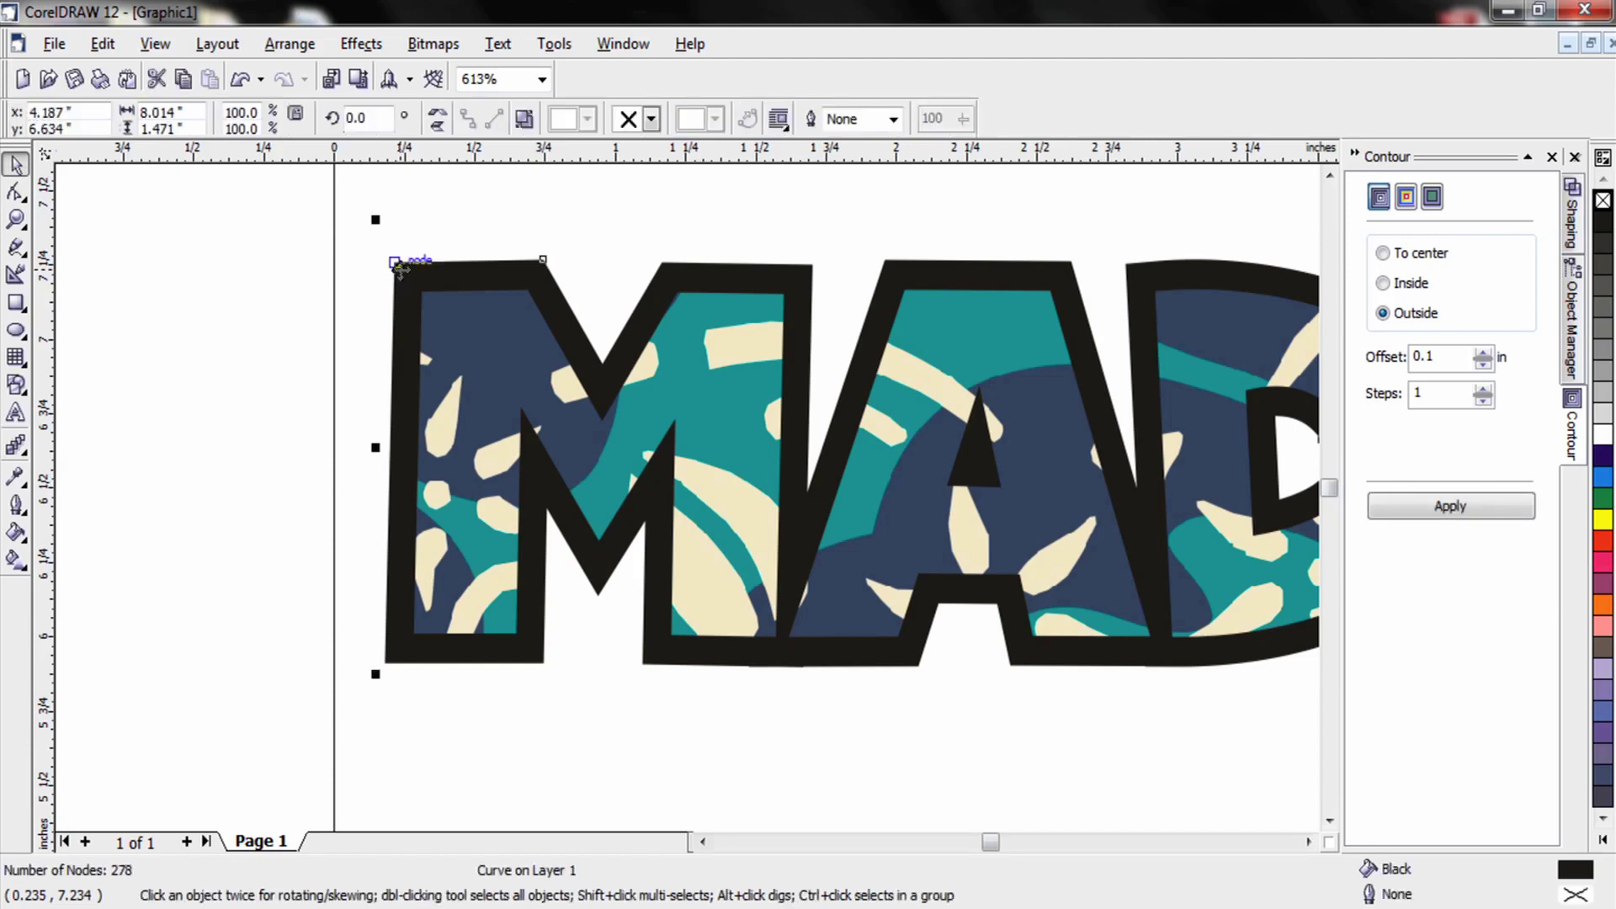
click(1608, 461)
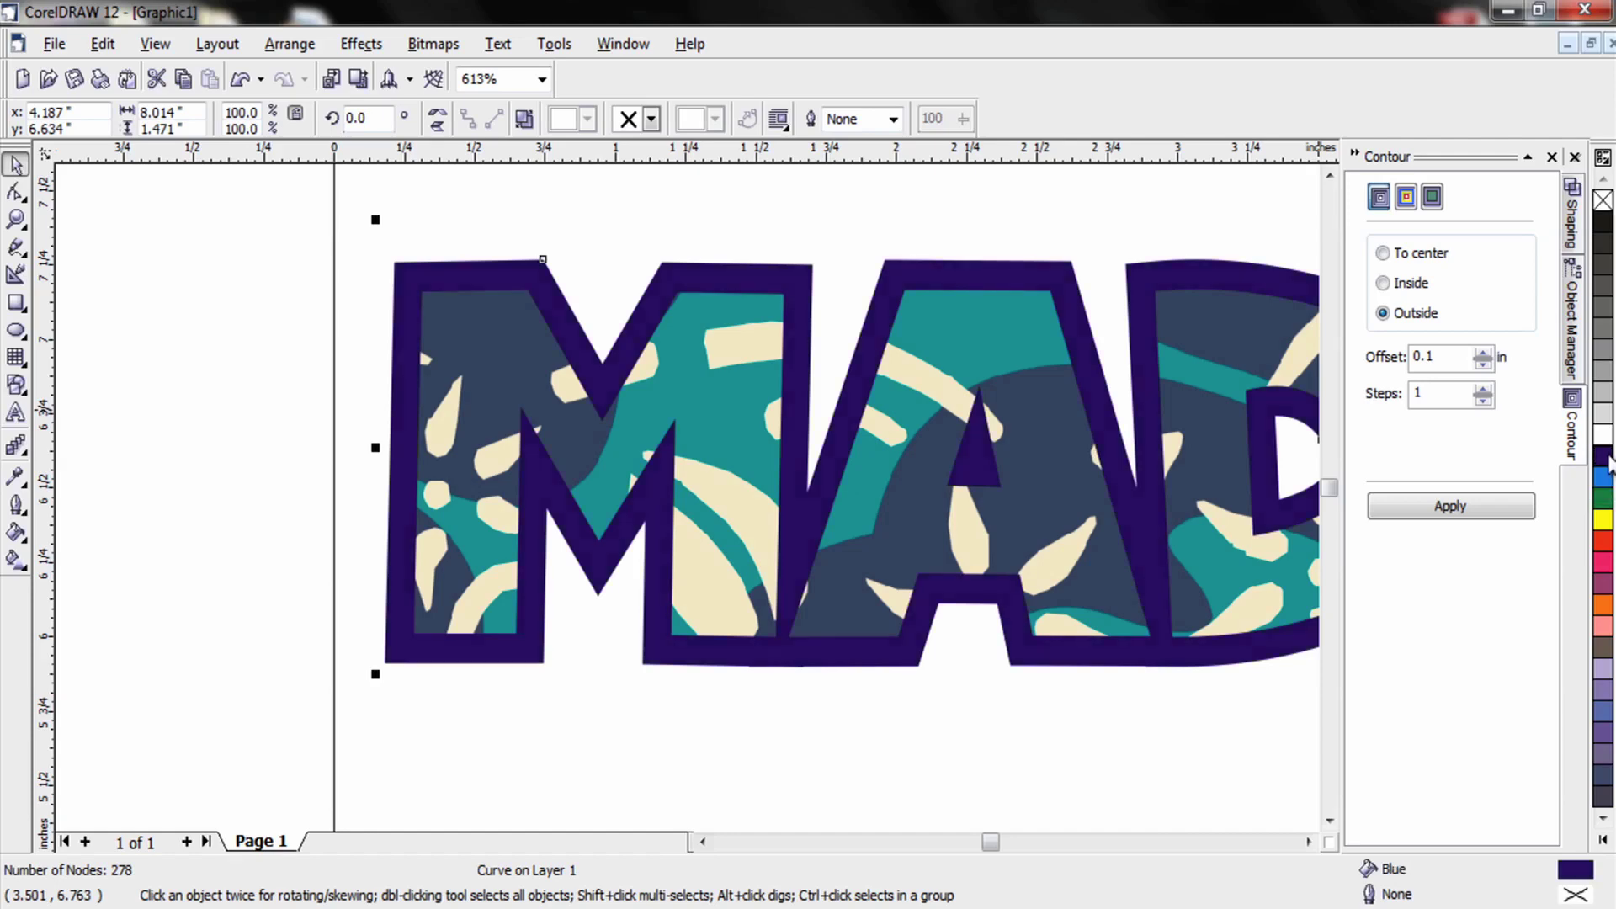
click(1606, 500)
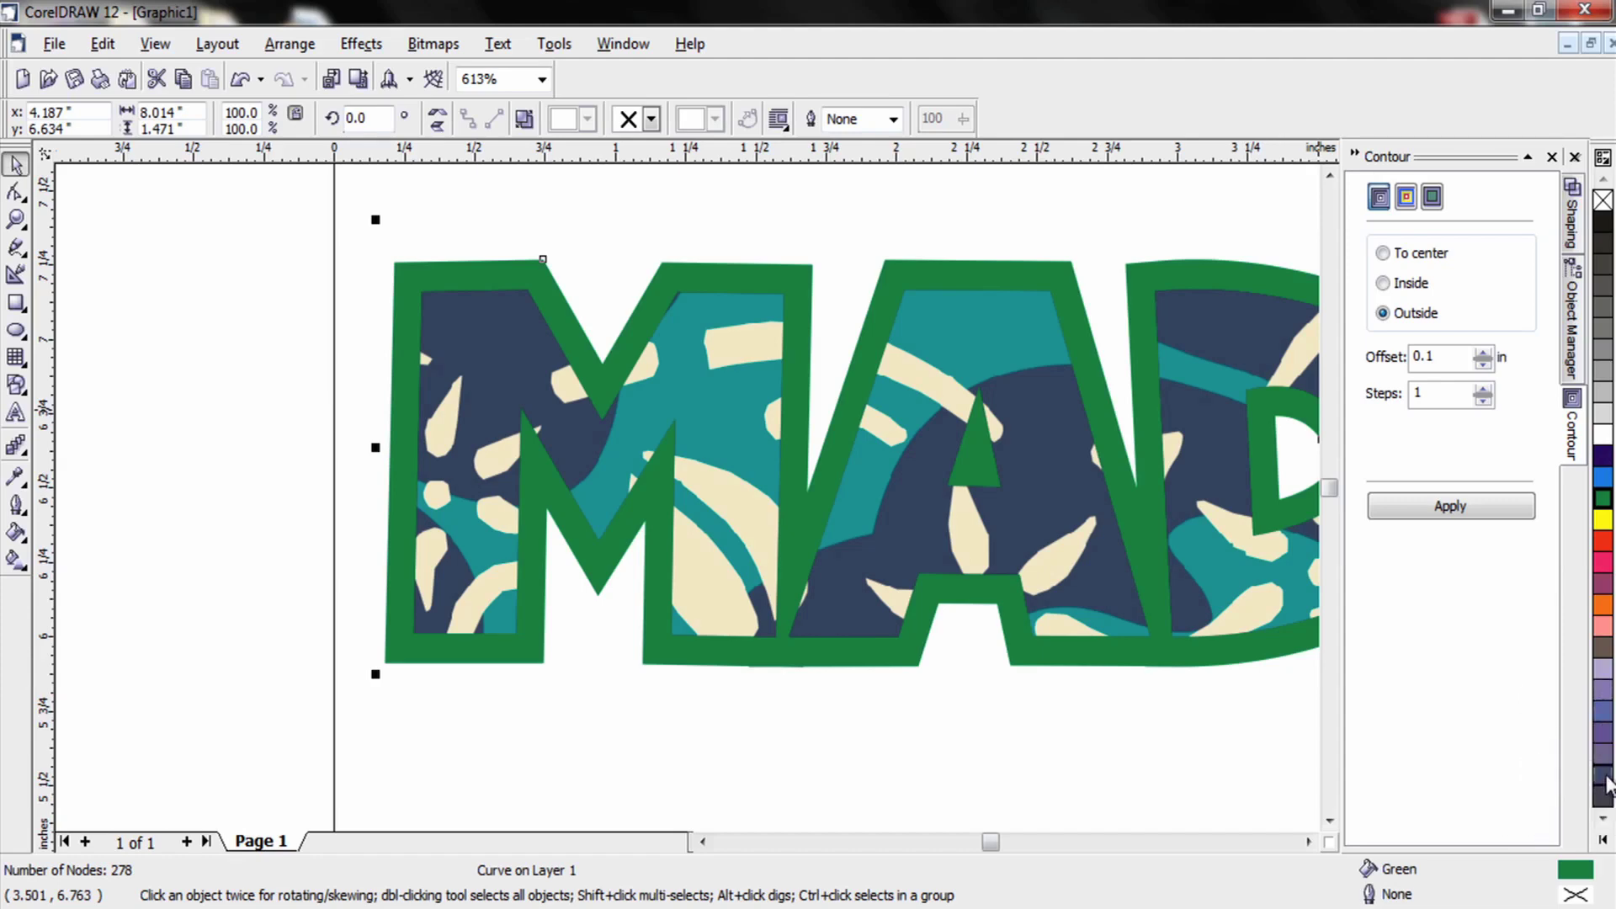
click(1604, 781)
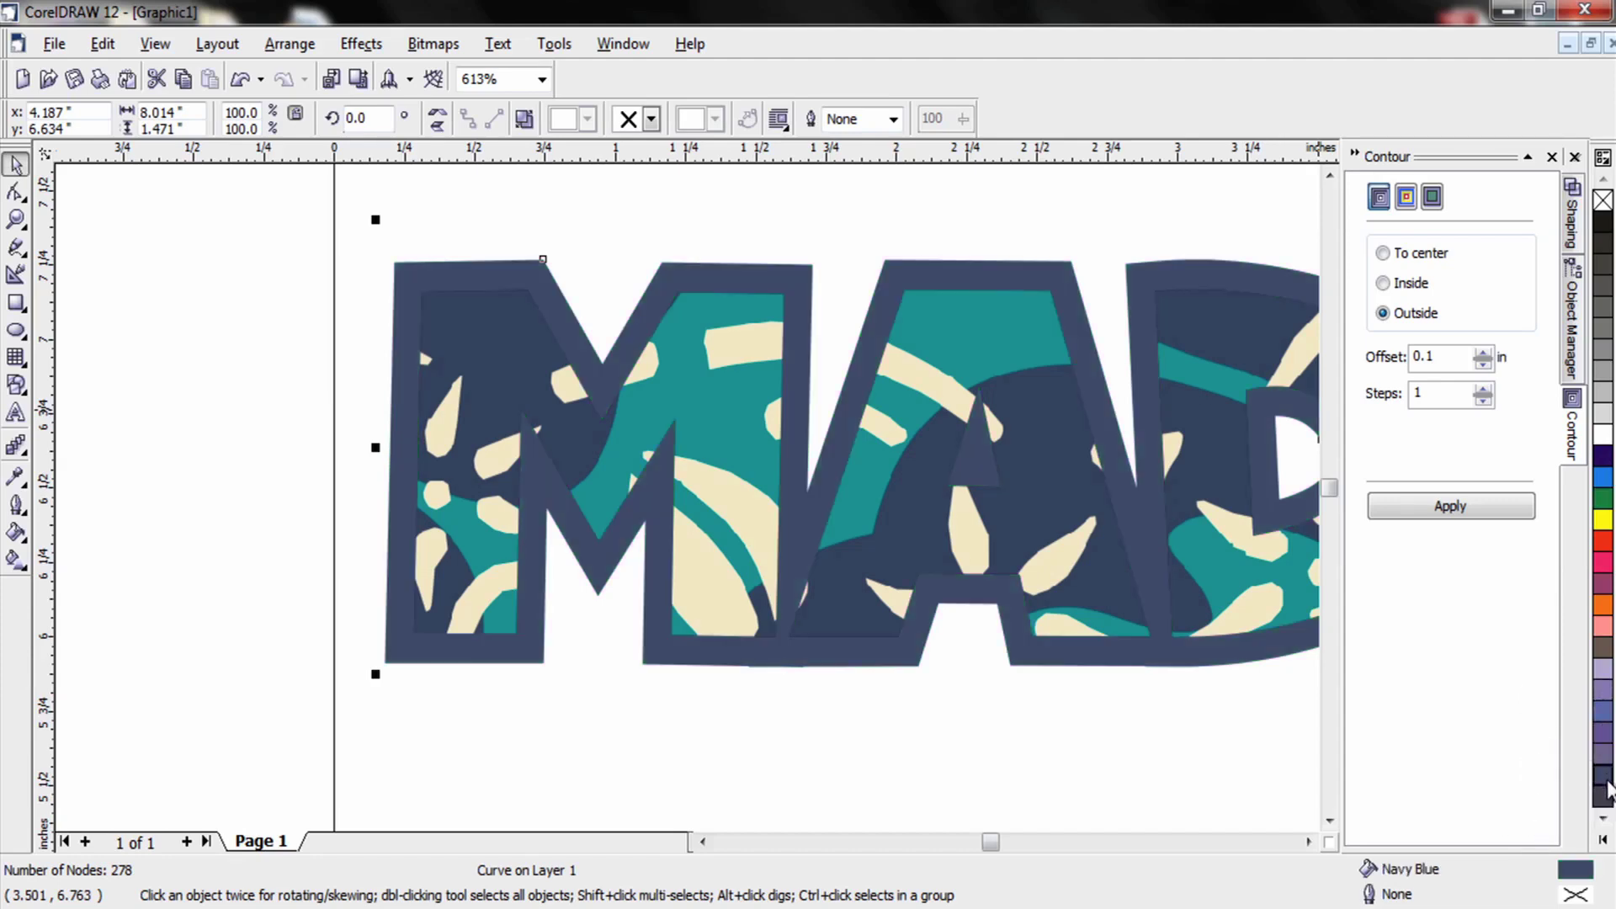
click(1604, 800)
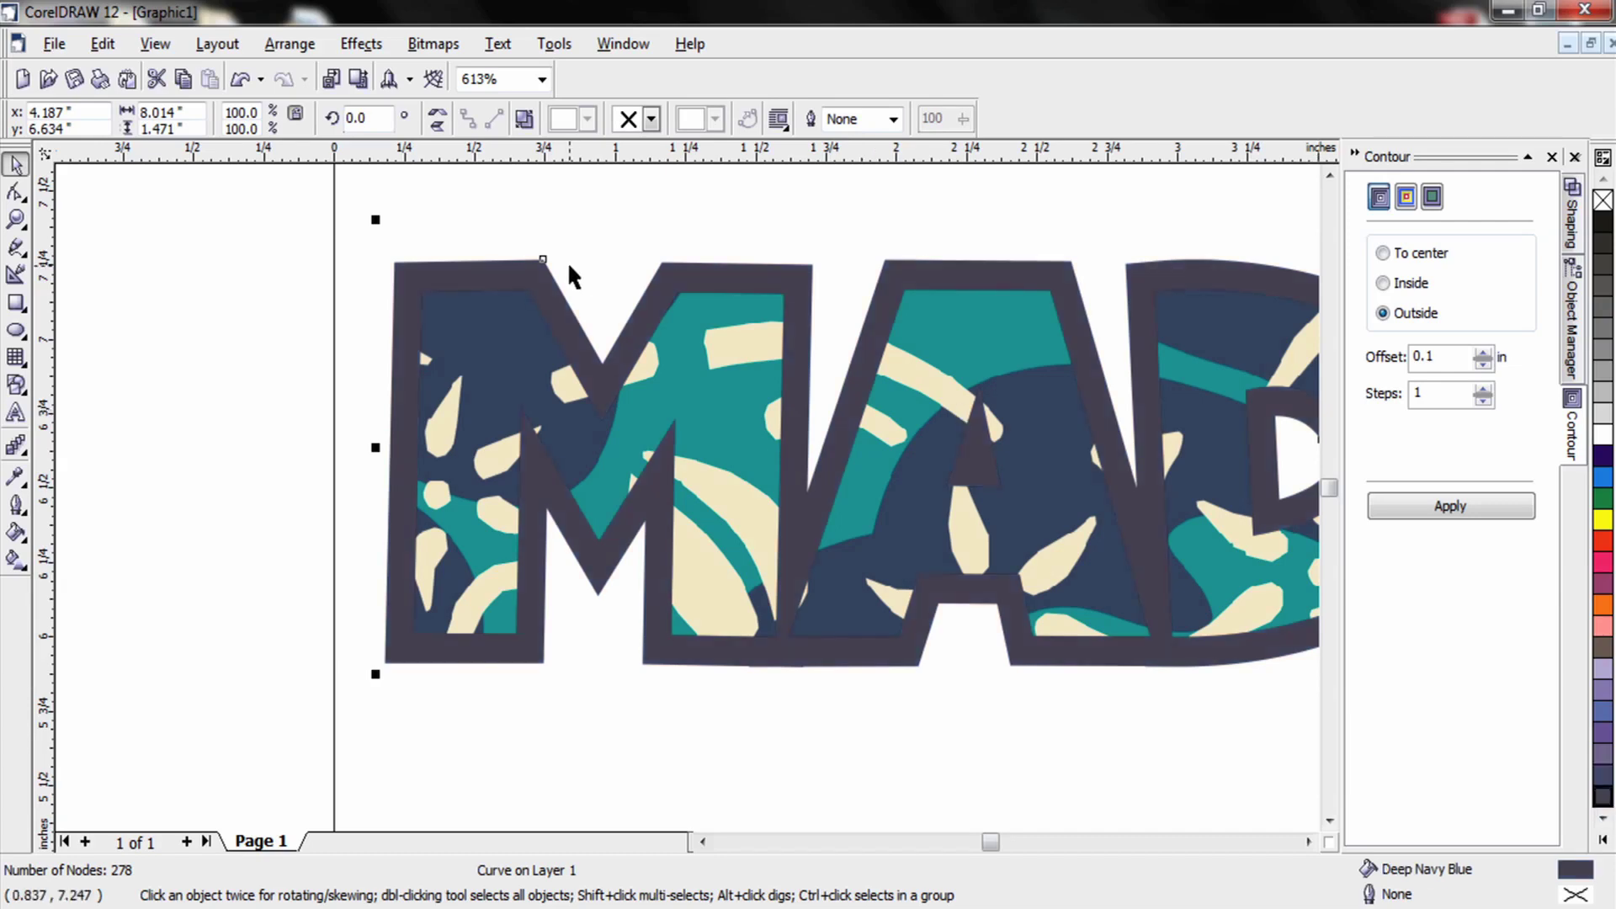
click(16, 218)
Zoom out to the full page and select the patterned MADALYN lettering
right_click(353, 269)
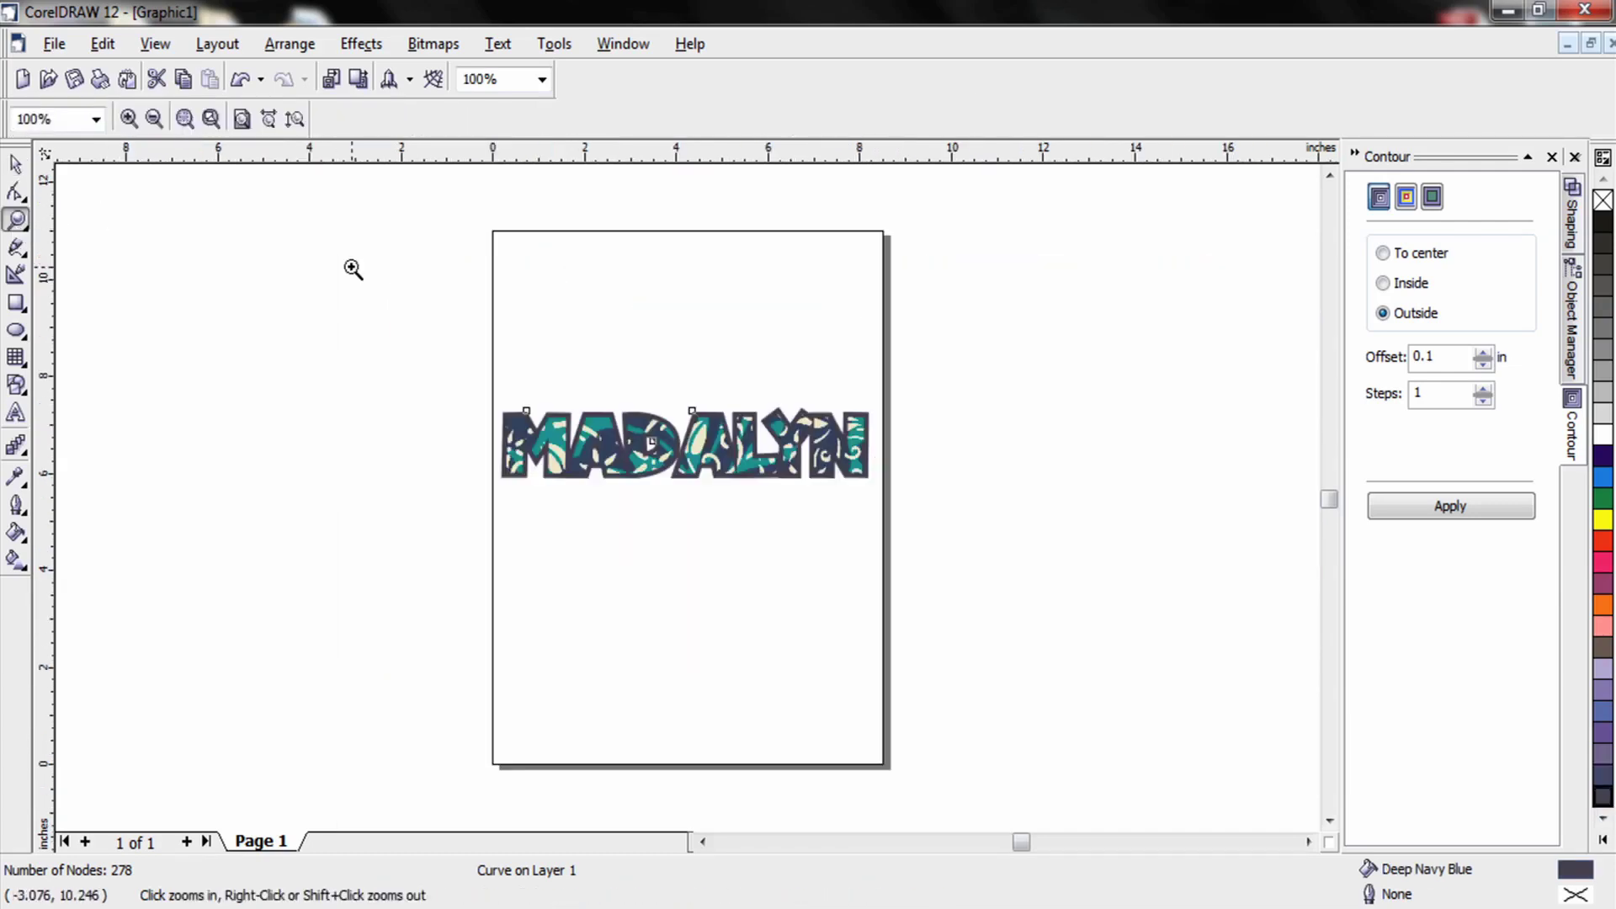
click(16, 164)
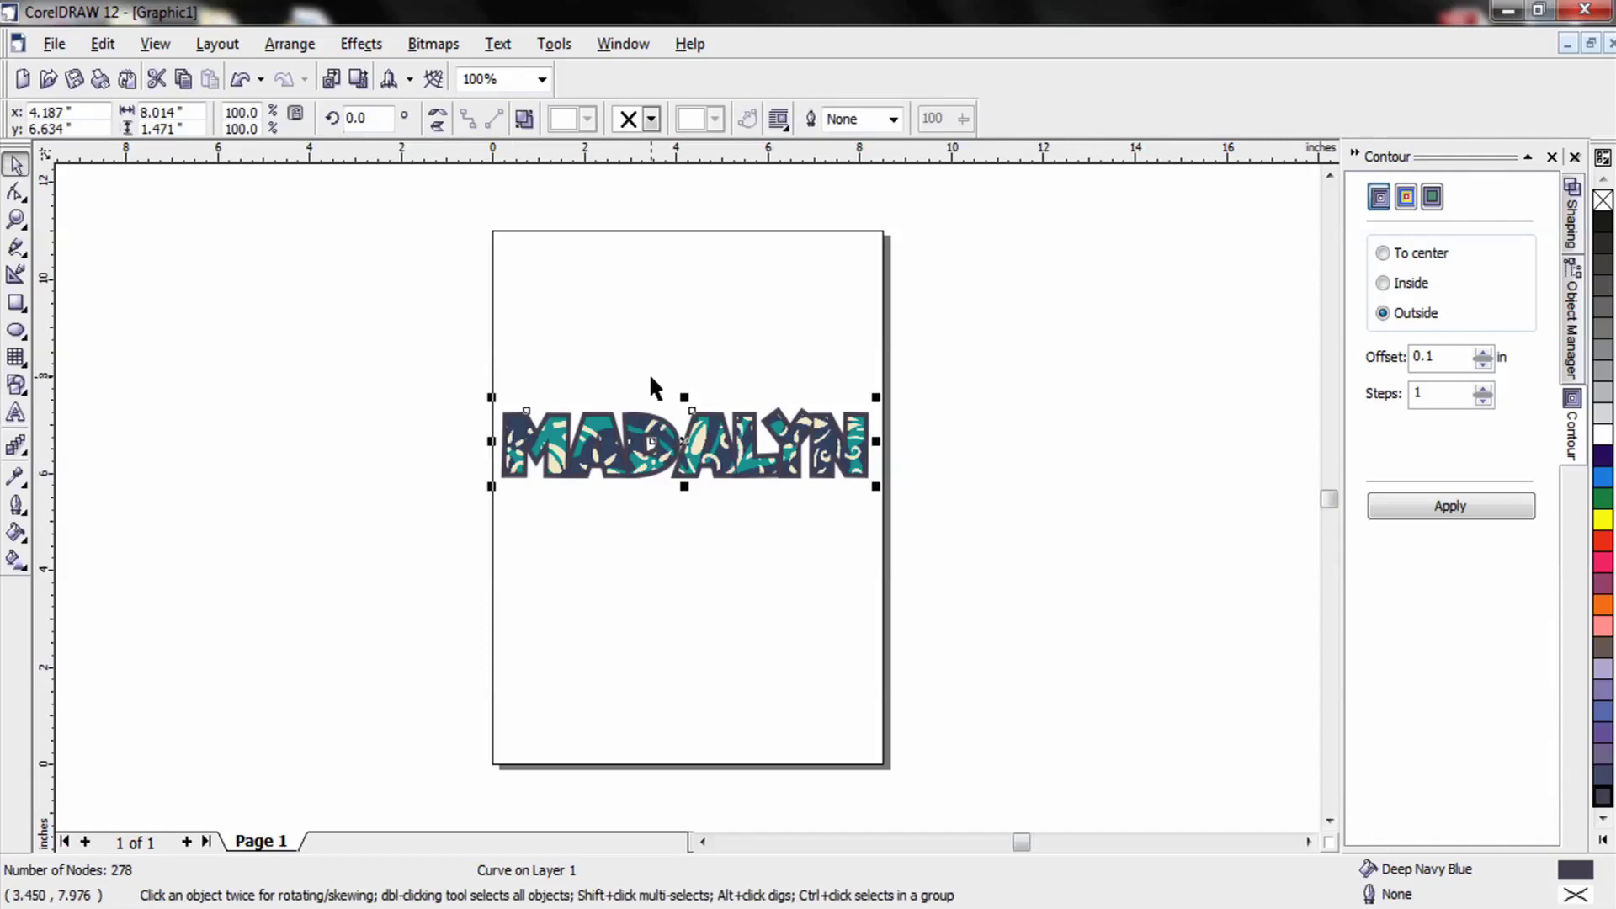
click(600, 299)
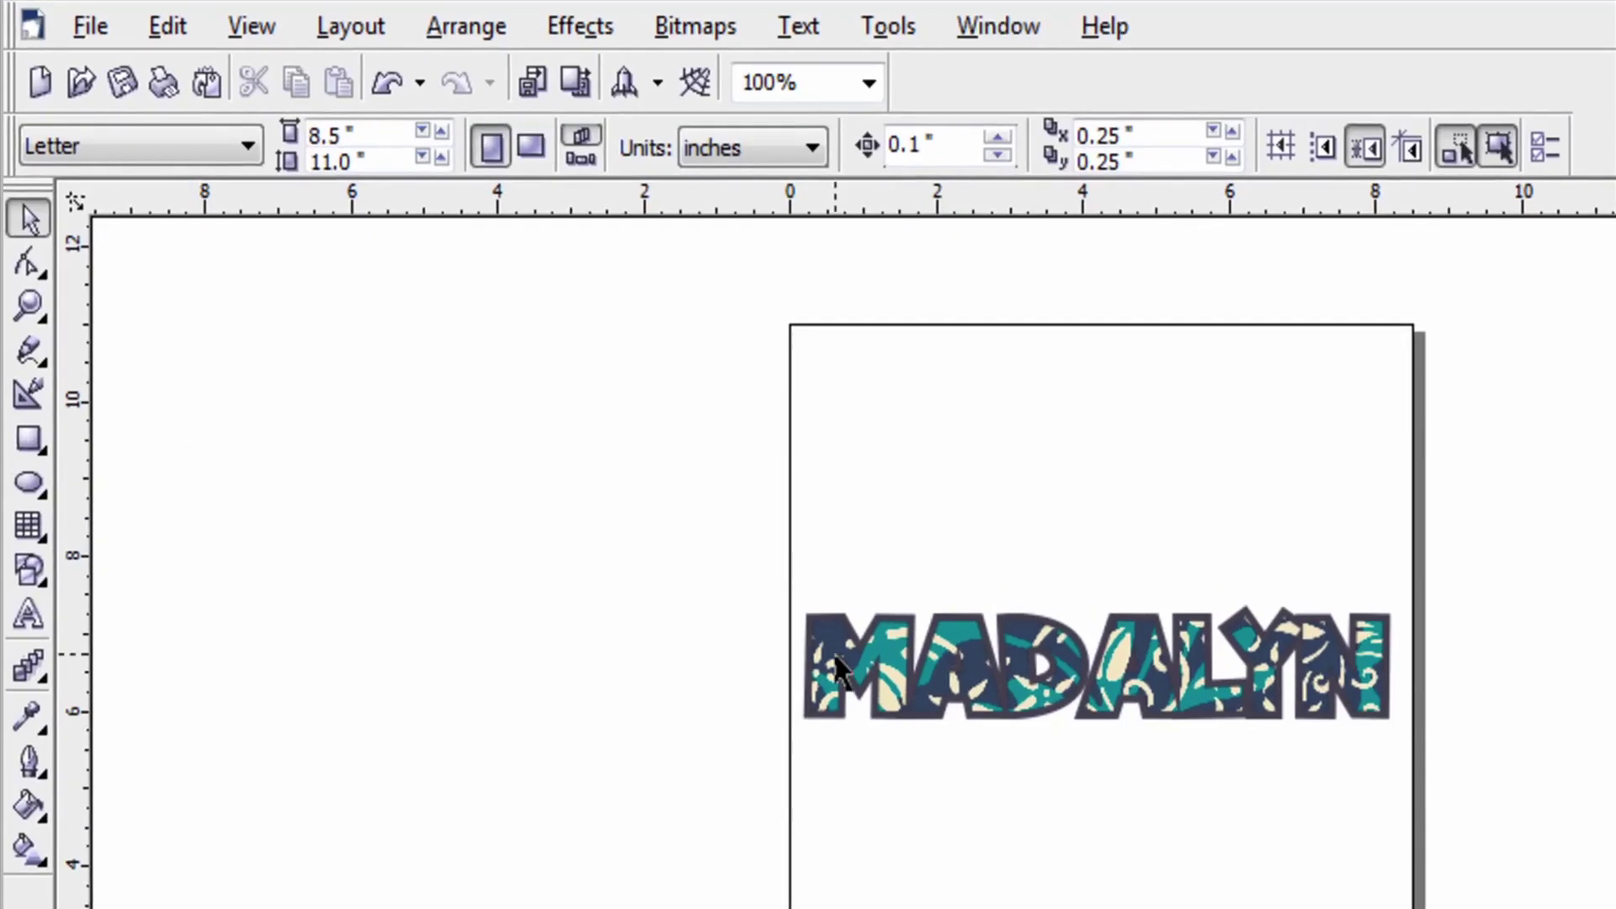
drag(770, 770, 1553, 498)
Move the patterned MADALYN lower and set SC Gum Kids as the default text font
drag(836, 614, 841, 908)
click(709, 744)
click(28, 617)
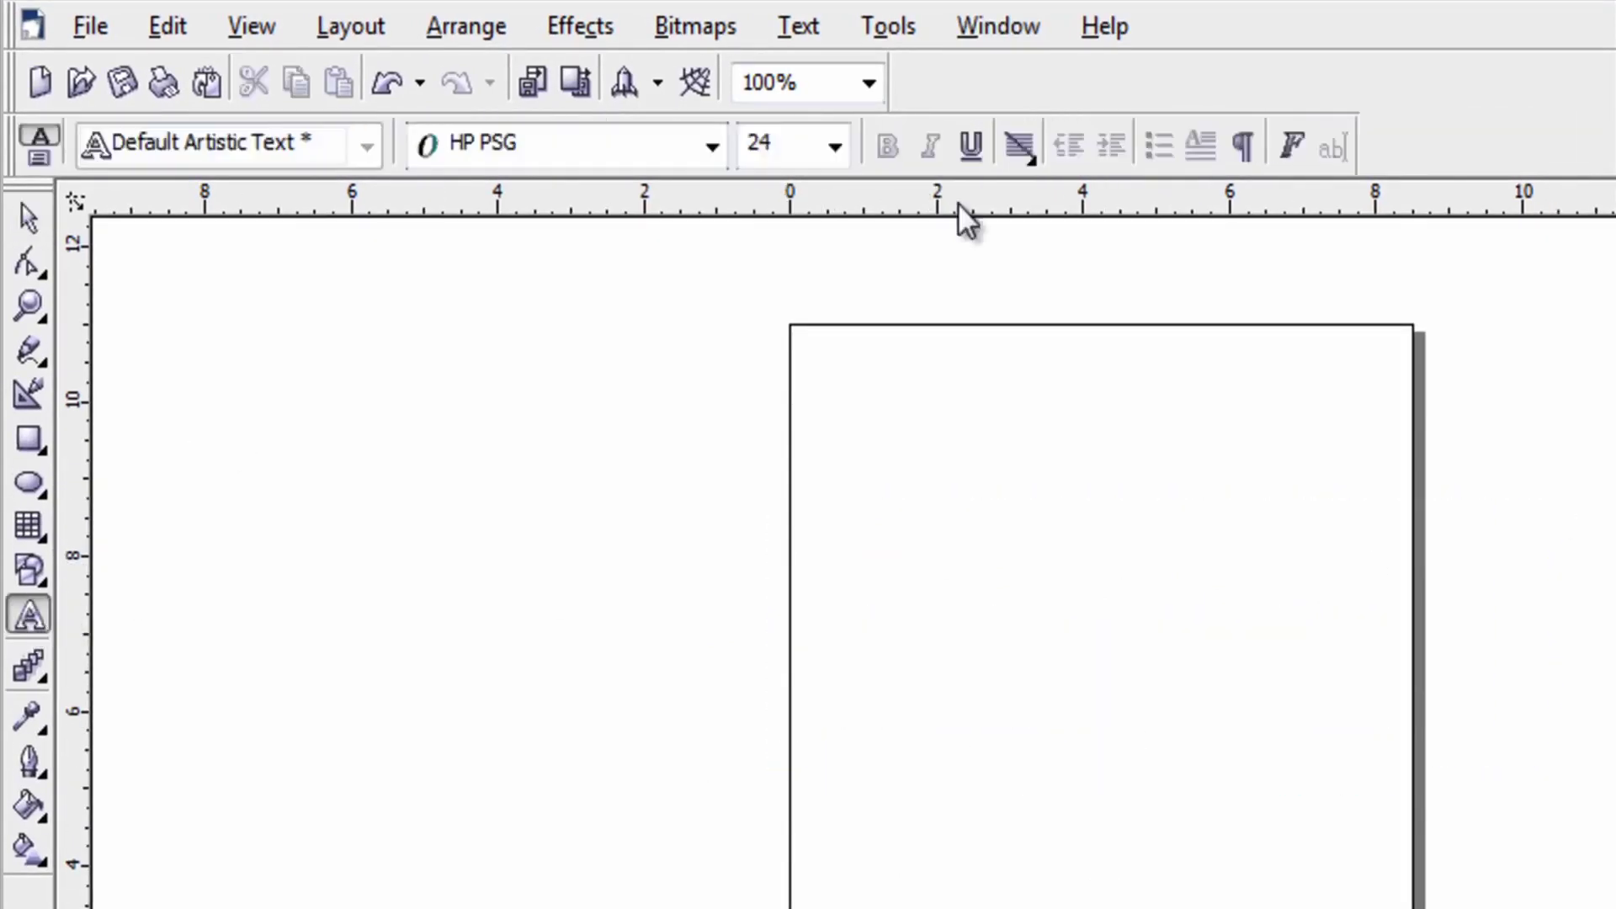
click(712, 147)
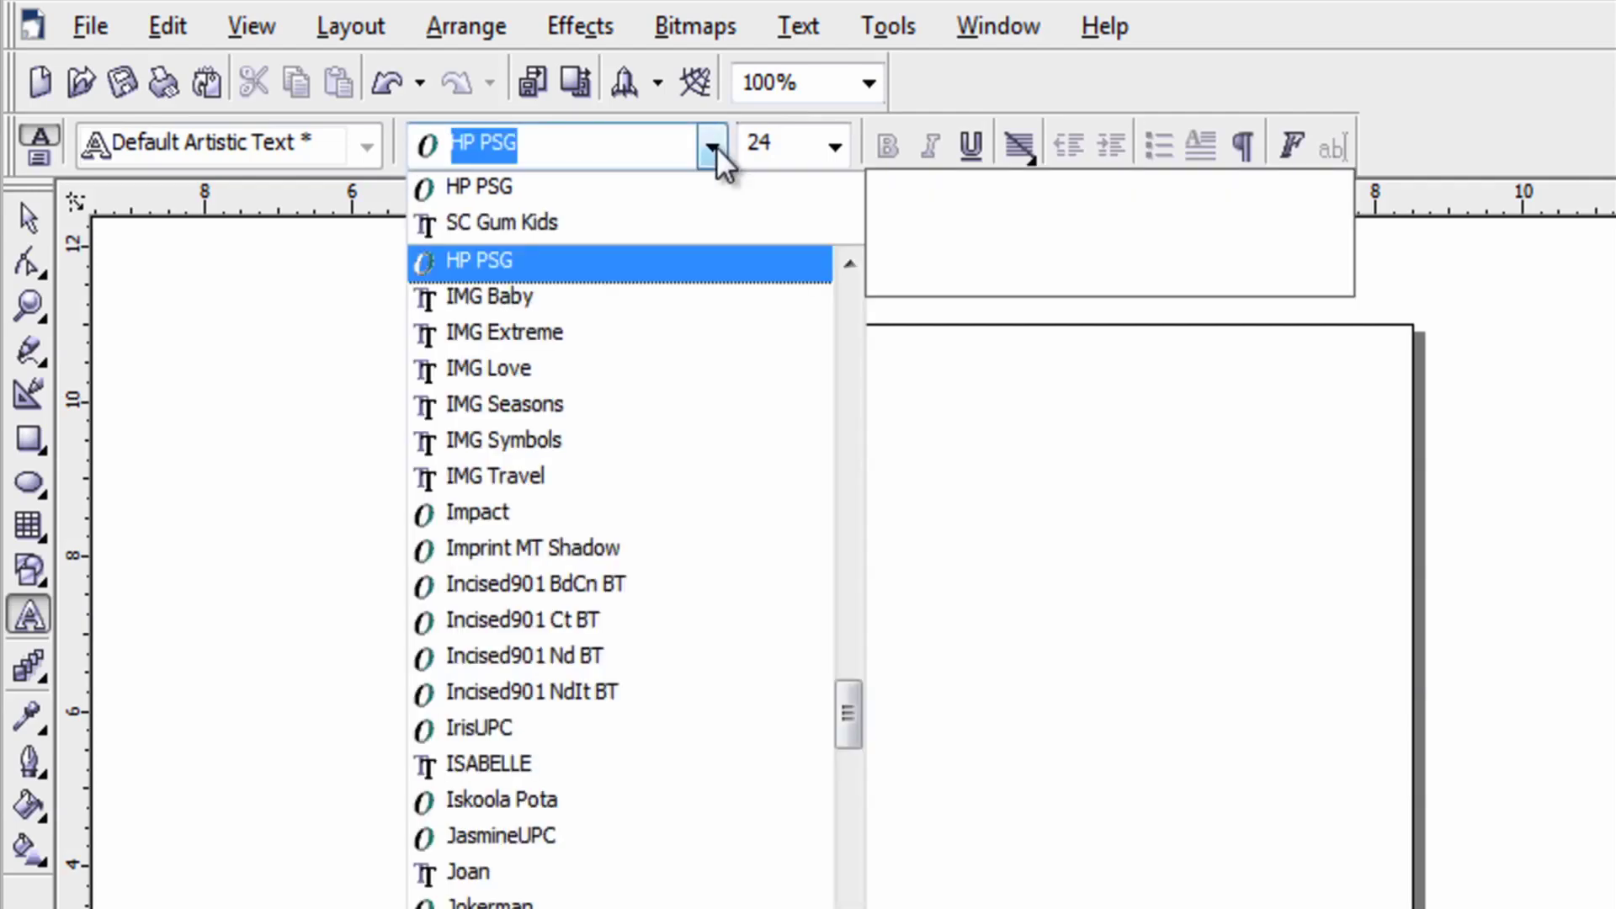
click(690, 221)
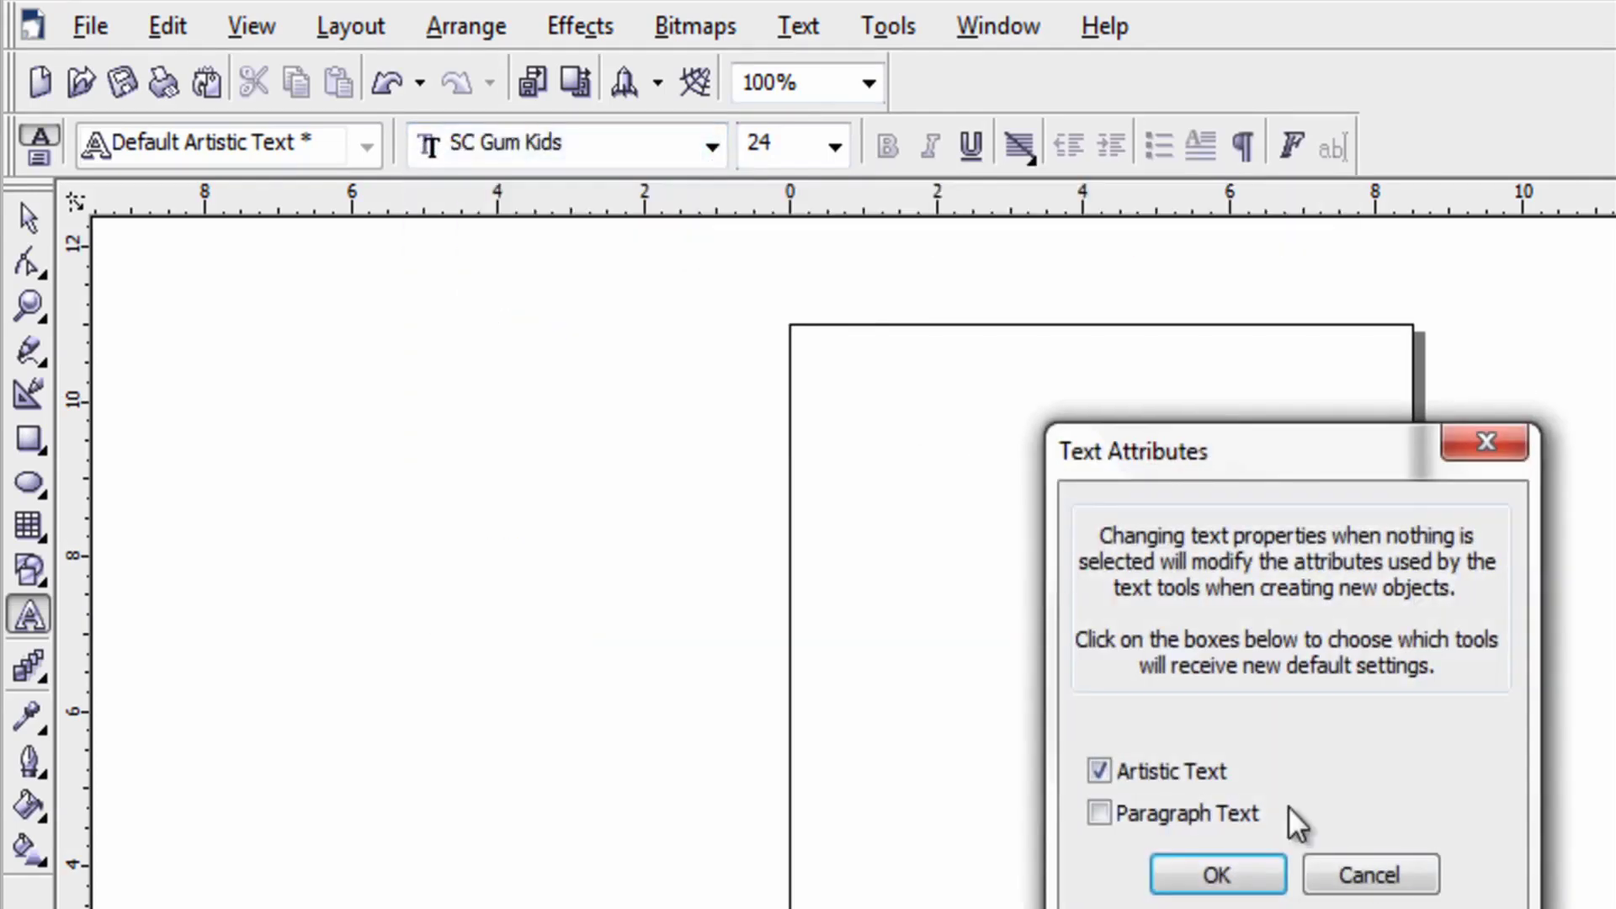
click(1267, 873)
Add a new MADALYN near the page top, enlarged to about 96 pt and centred
click(858, 459)
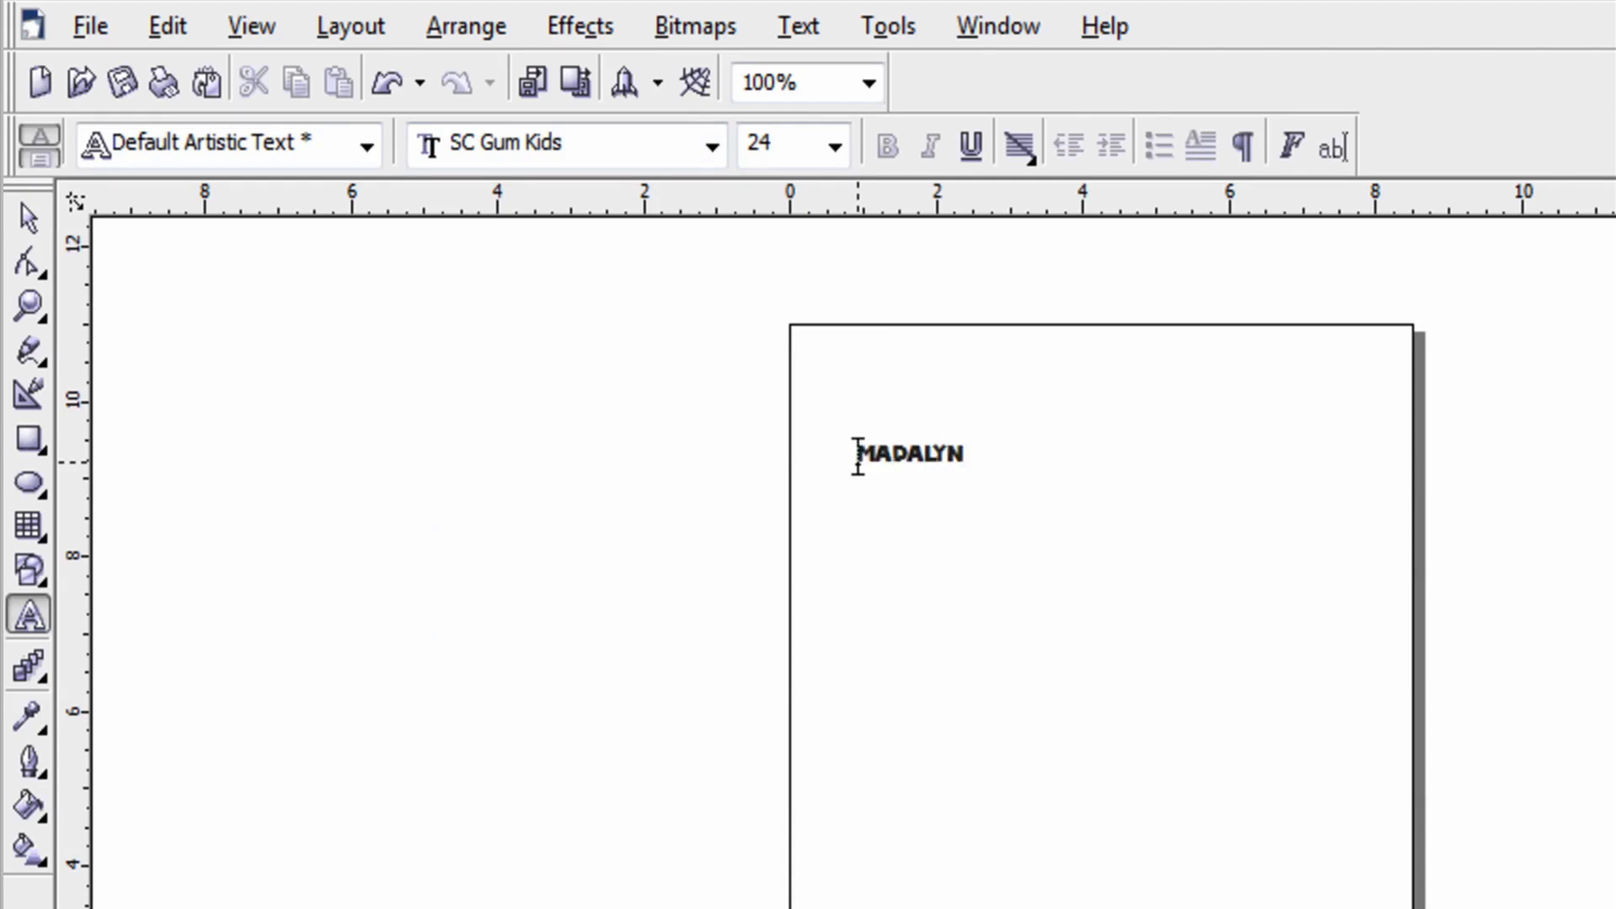
click(29, 221)
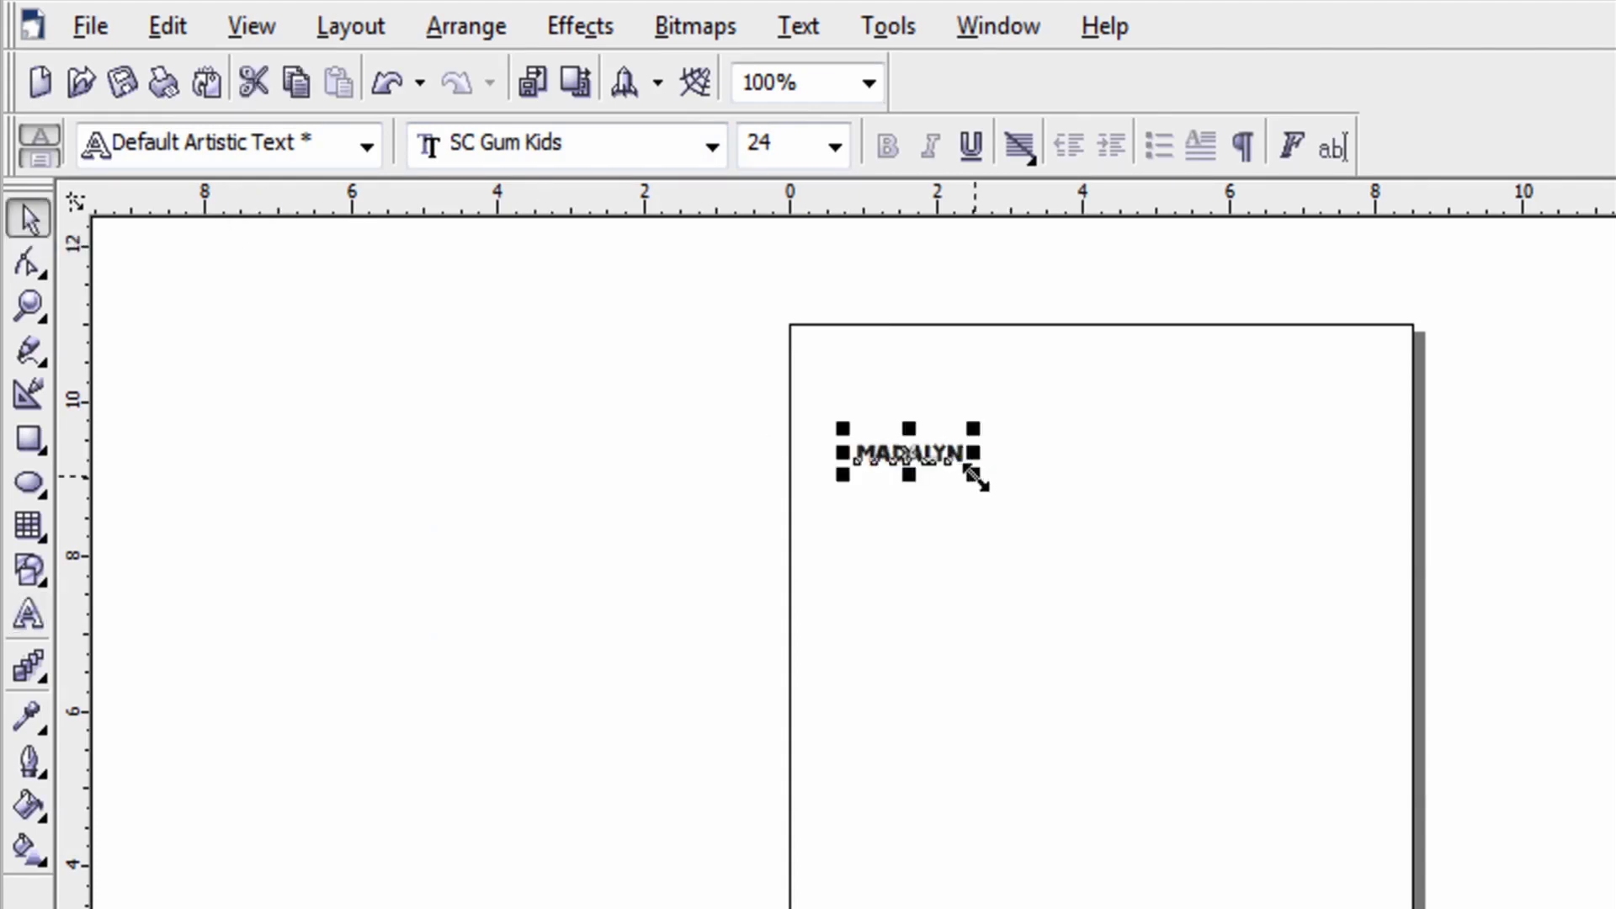
drag(975, 477, 1280, 527)
drag(1067, 478, 1086, 408)
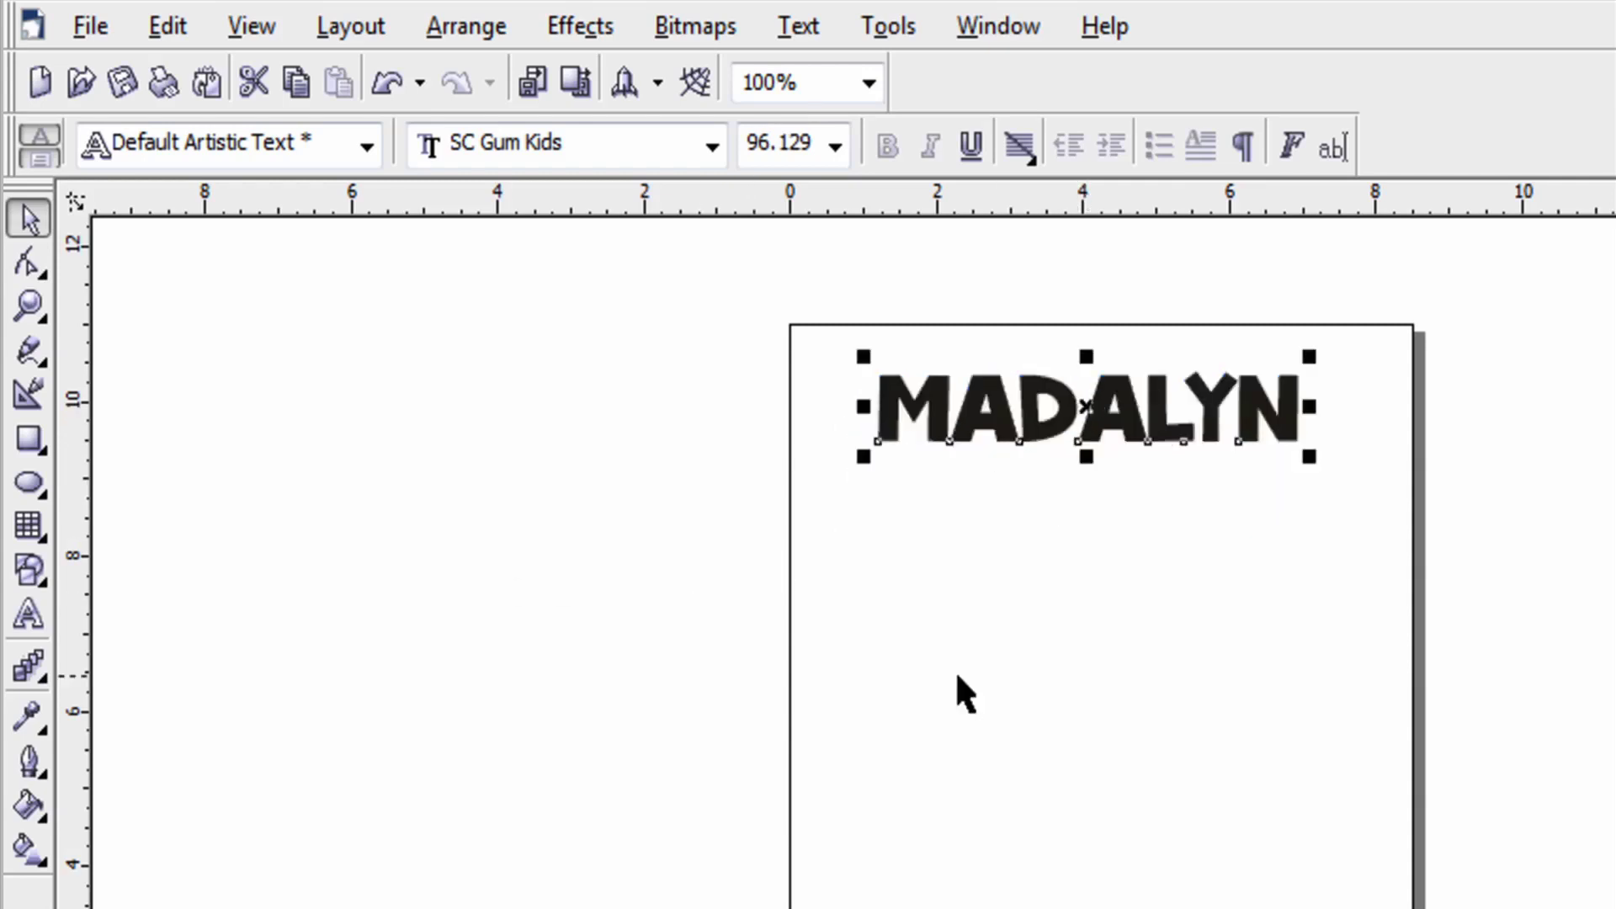
click(28, 615)
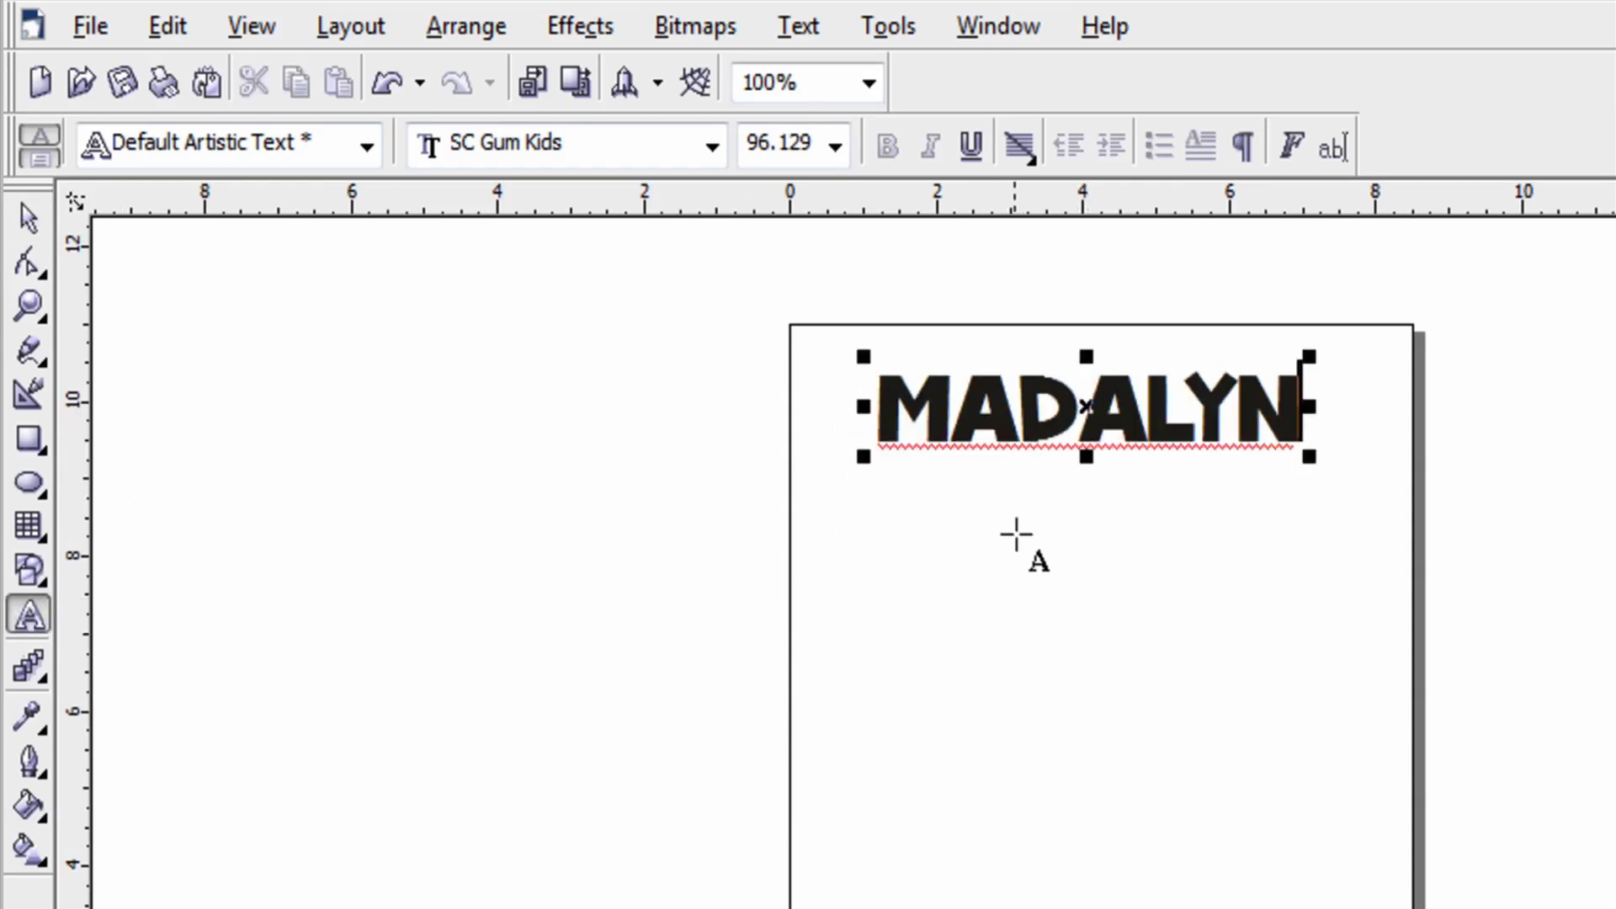
Type a large 2 and position it under MADALYN
click(1016, 534)
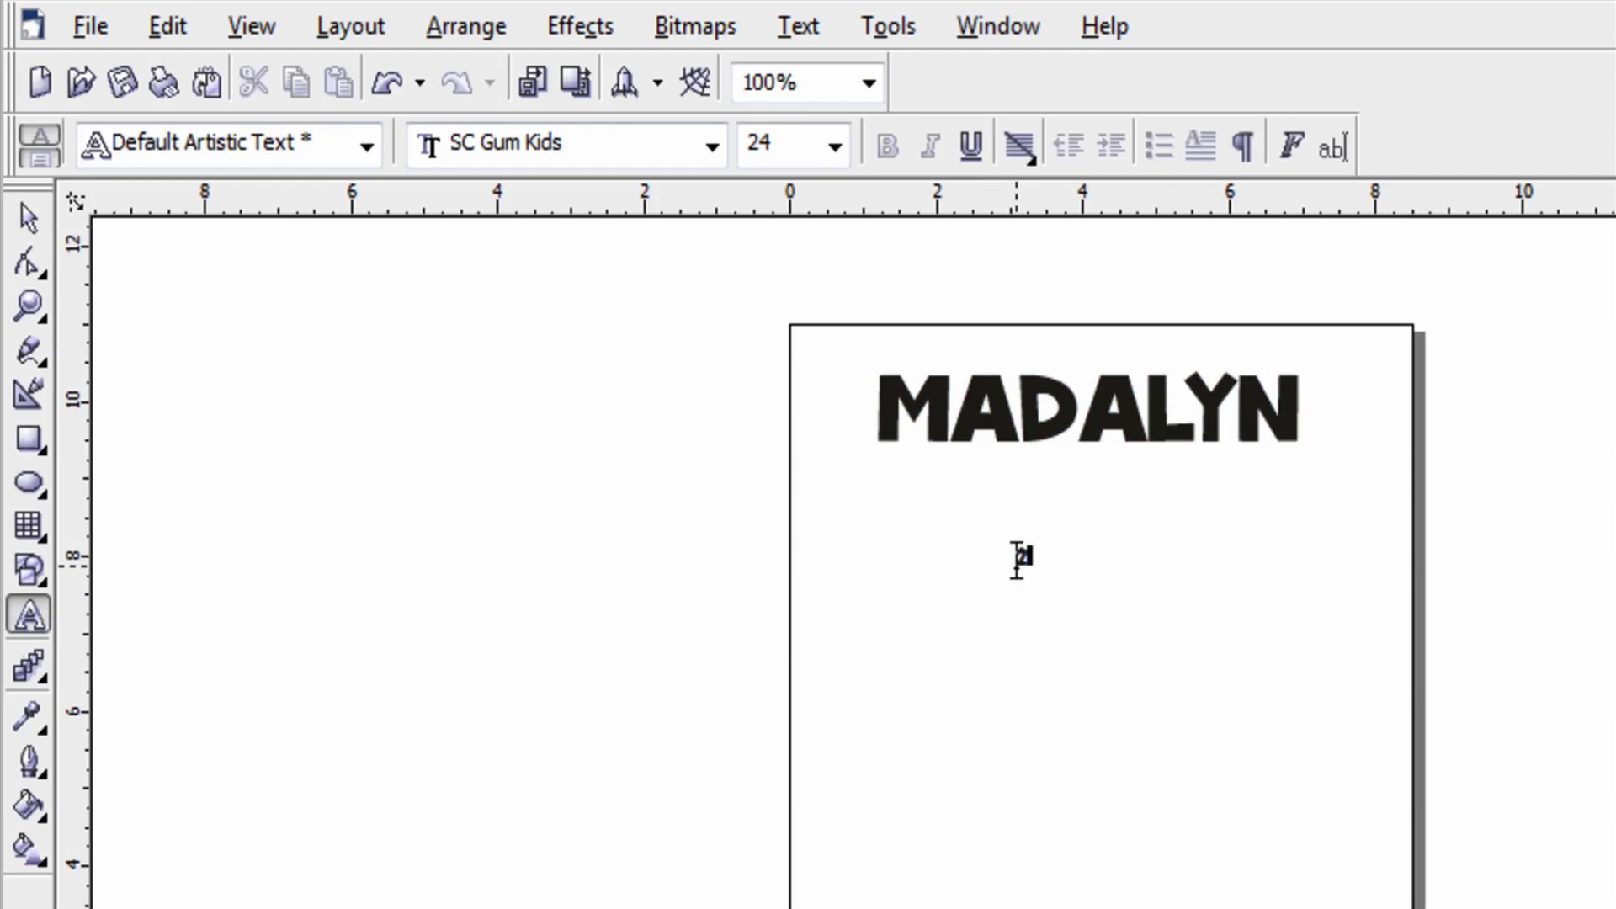
key(ctrl+space)
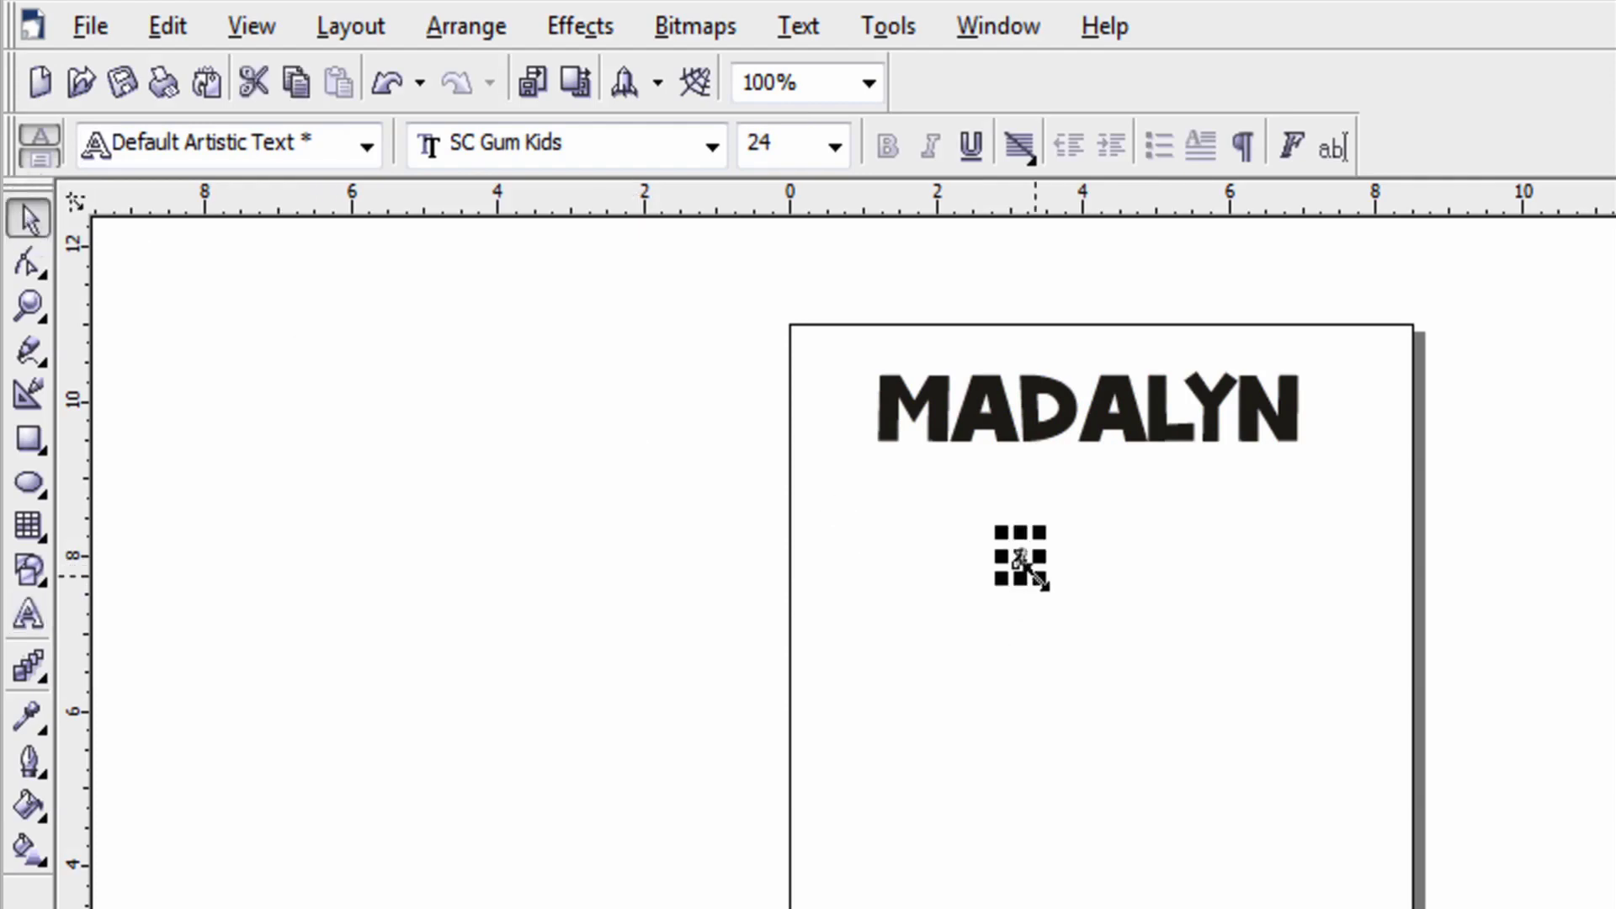
drag(1034, 565, 1220, 746)
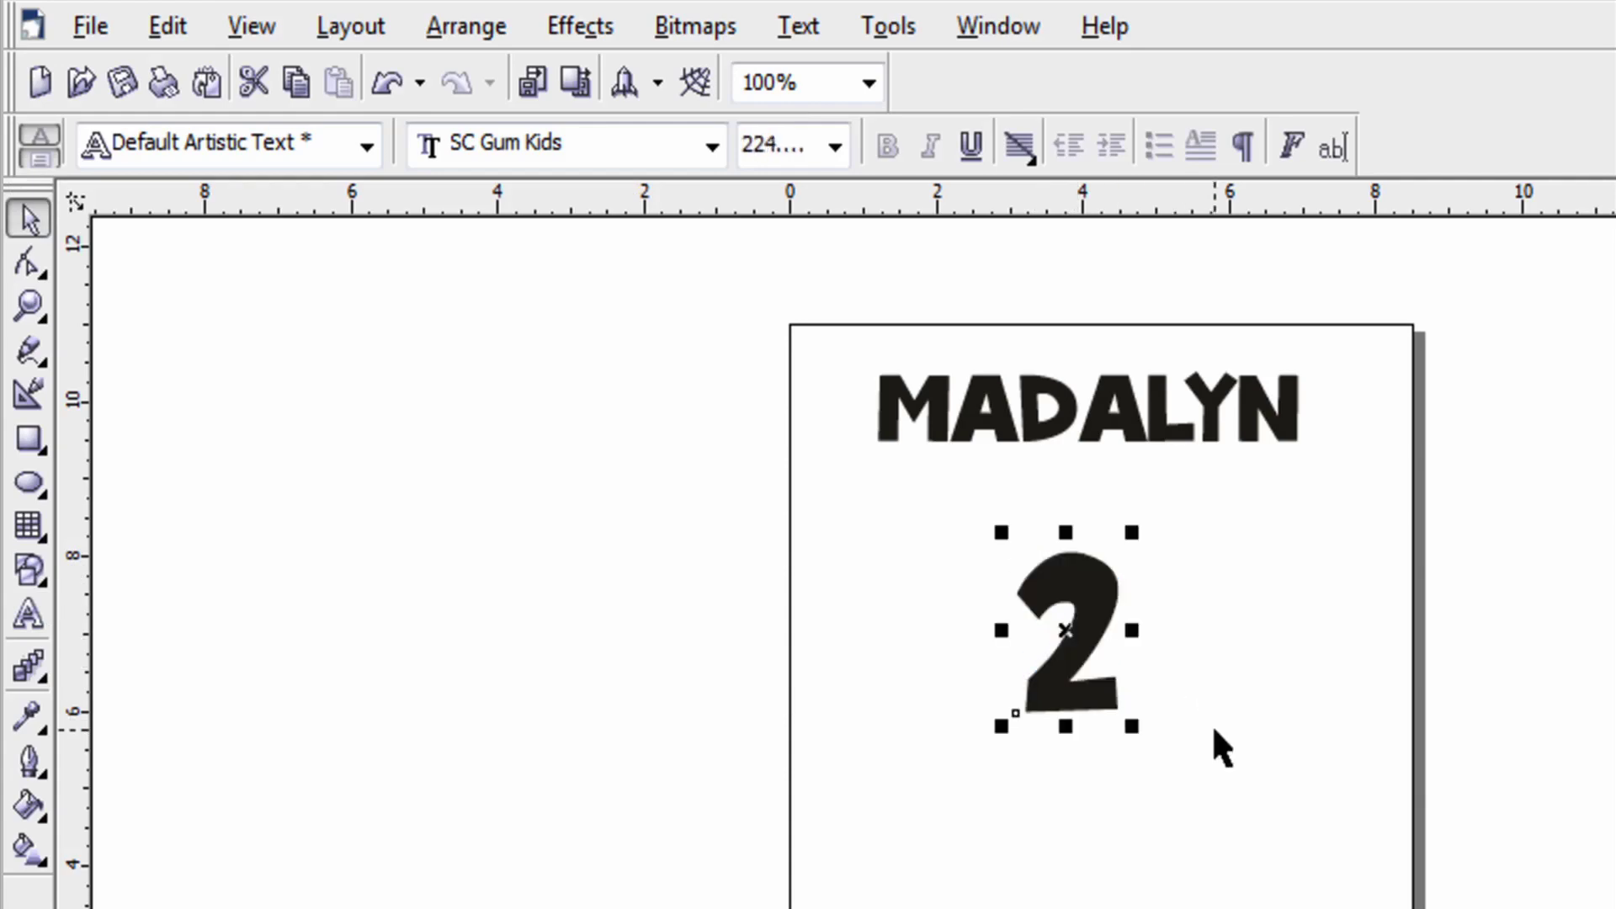
drag(1064, 631, 1062, 589)
click(909, 620)
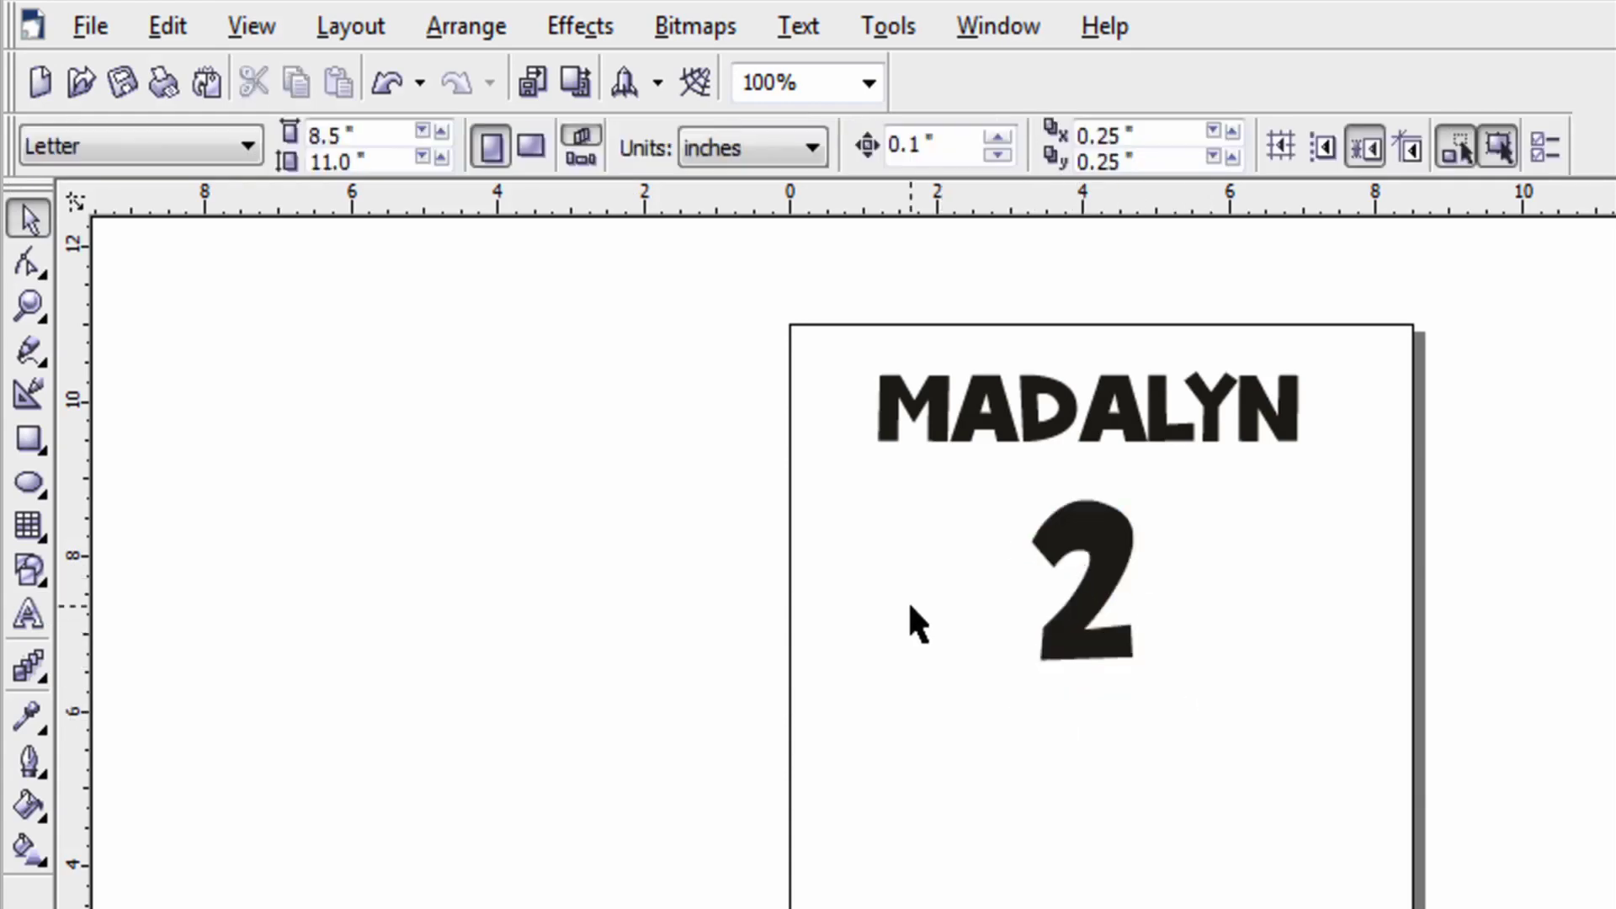
Draw a 4.463 × 4.179 in circle below MADALYN and move the 2 off the page's right side
click(27, 485)
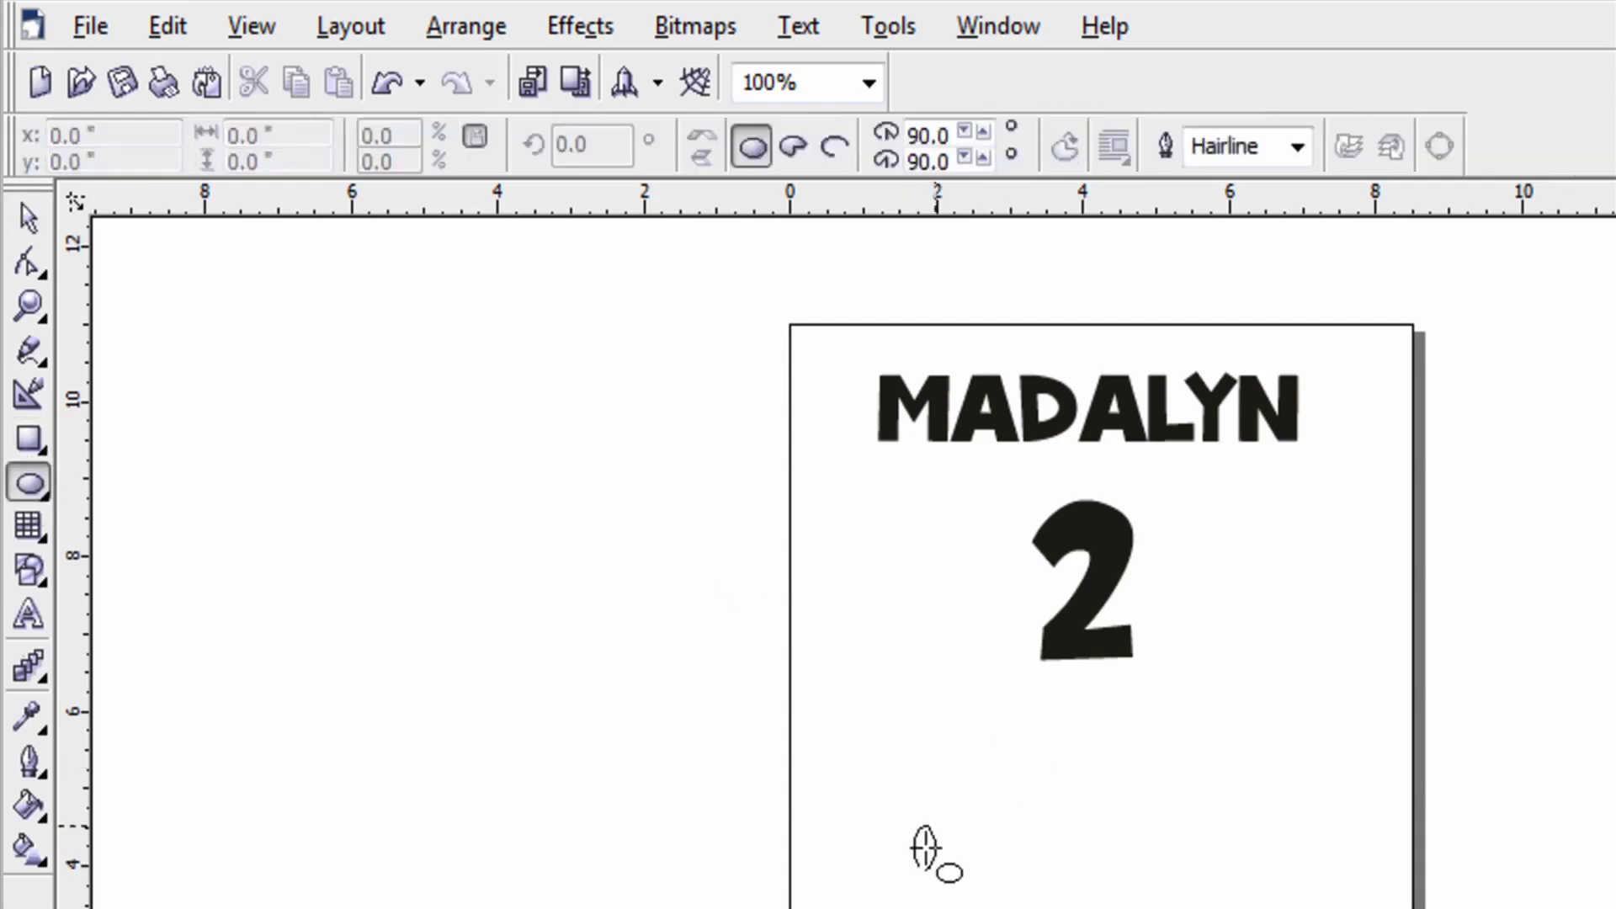
drag(916, 868, 1244, 543)
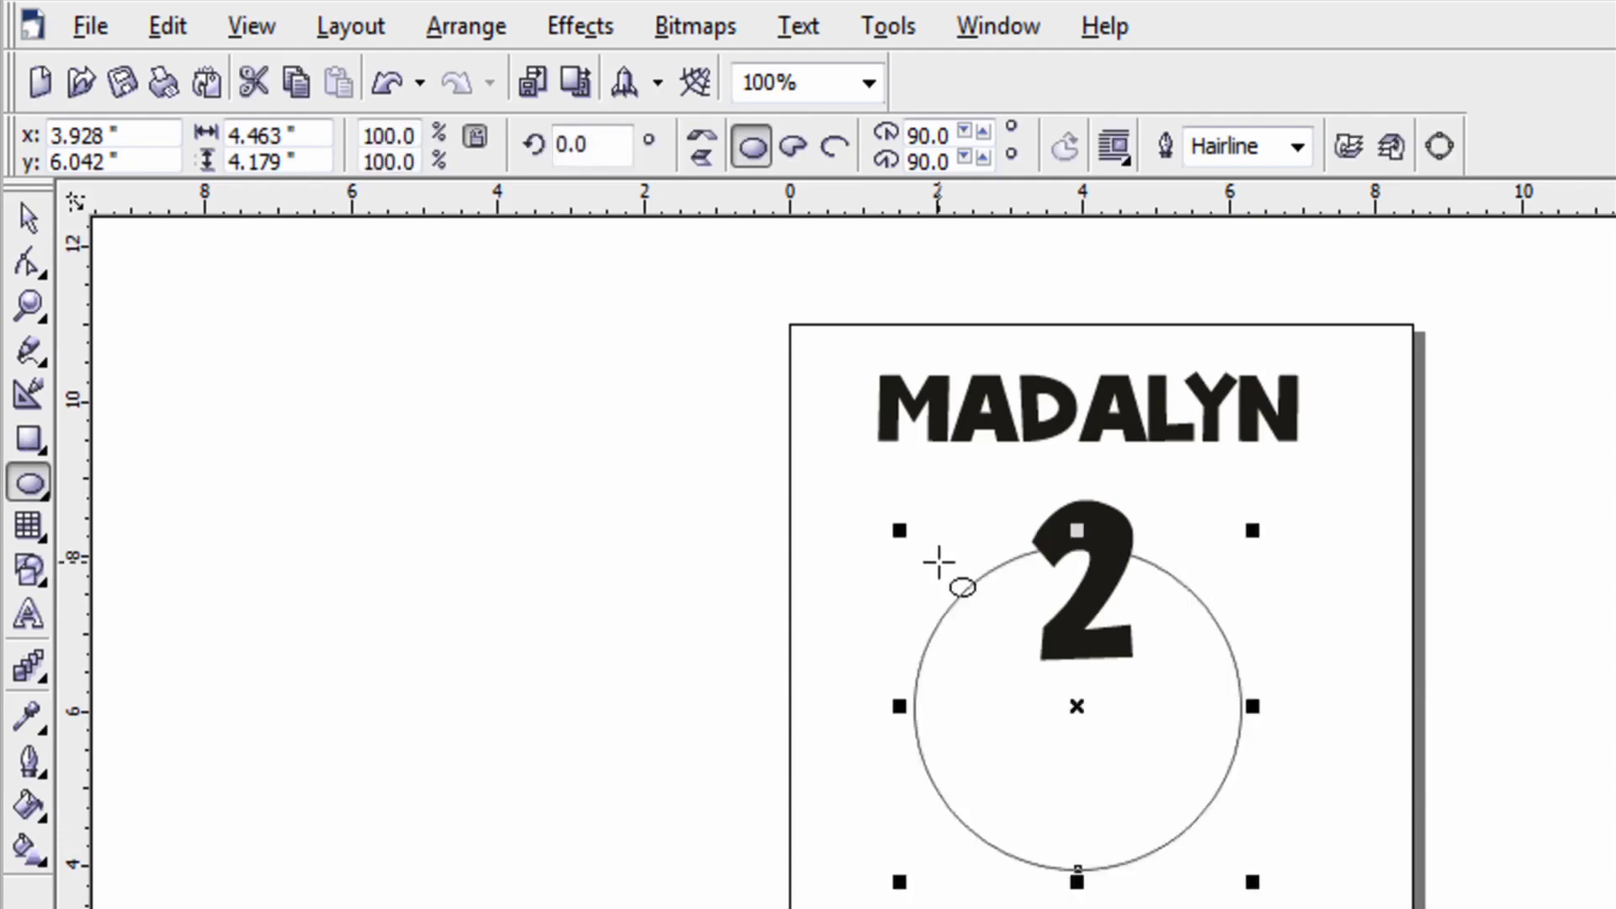
click(25, 221)
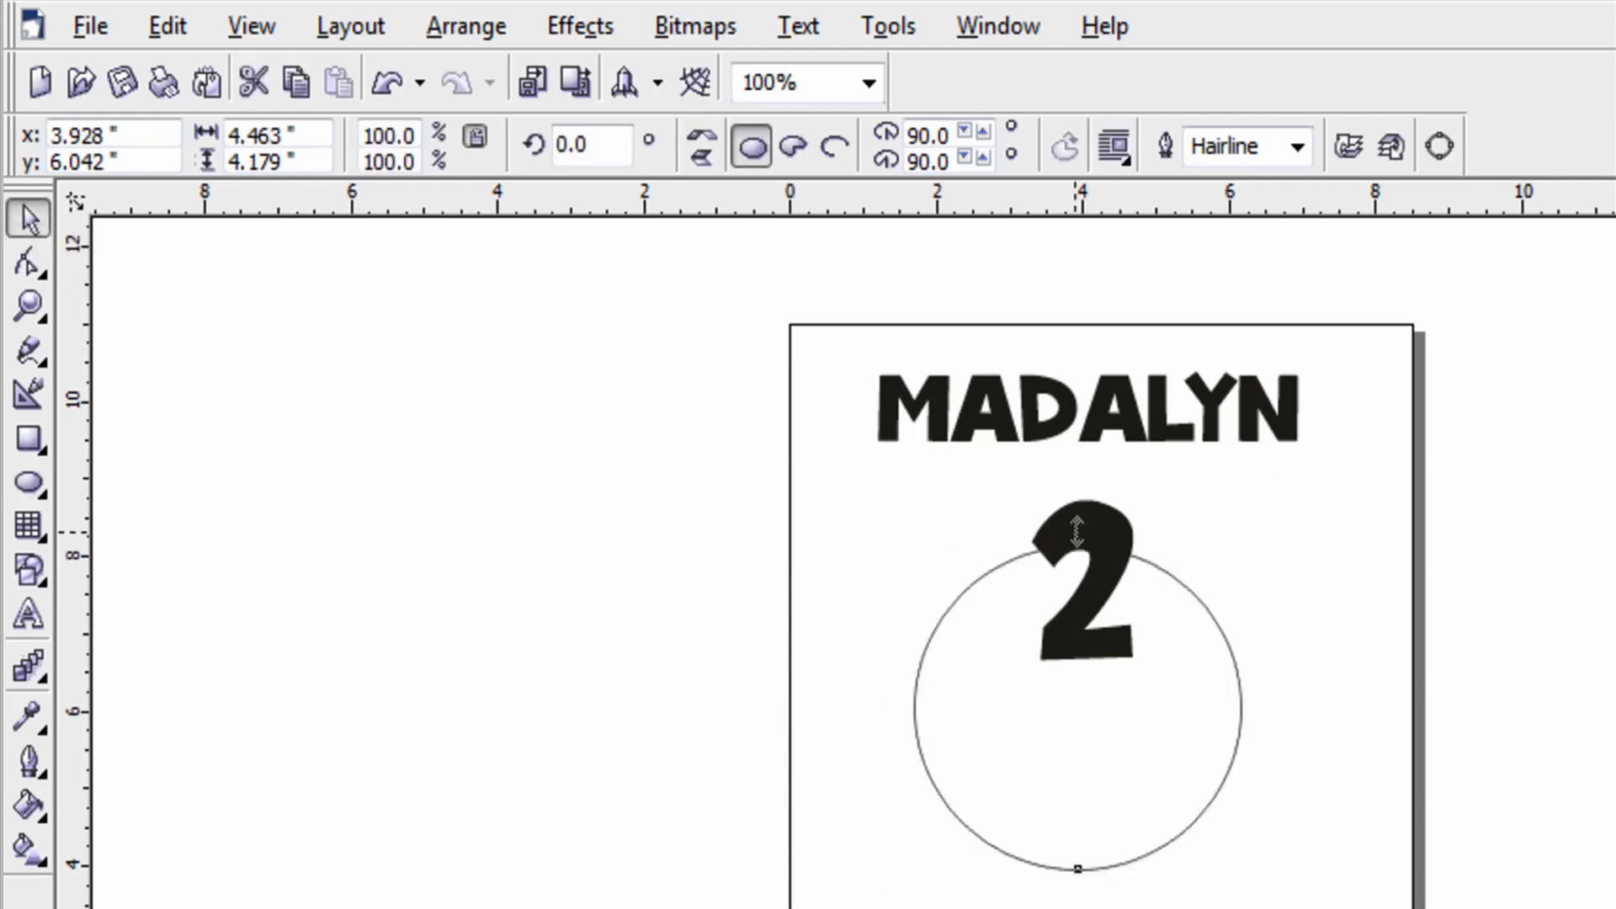
click(1091, 551)
drag(1091, 552, 1500, 411)
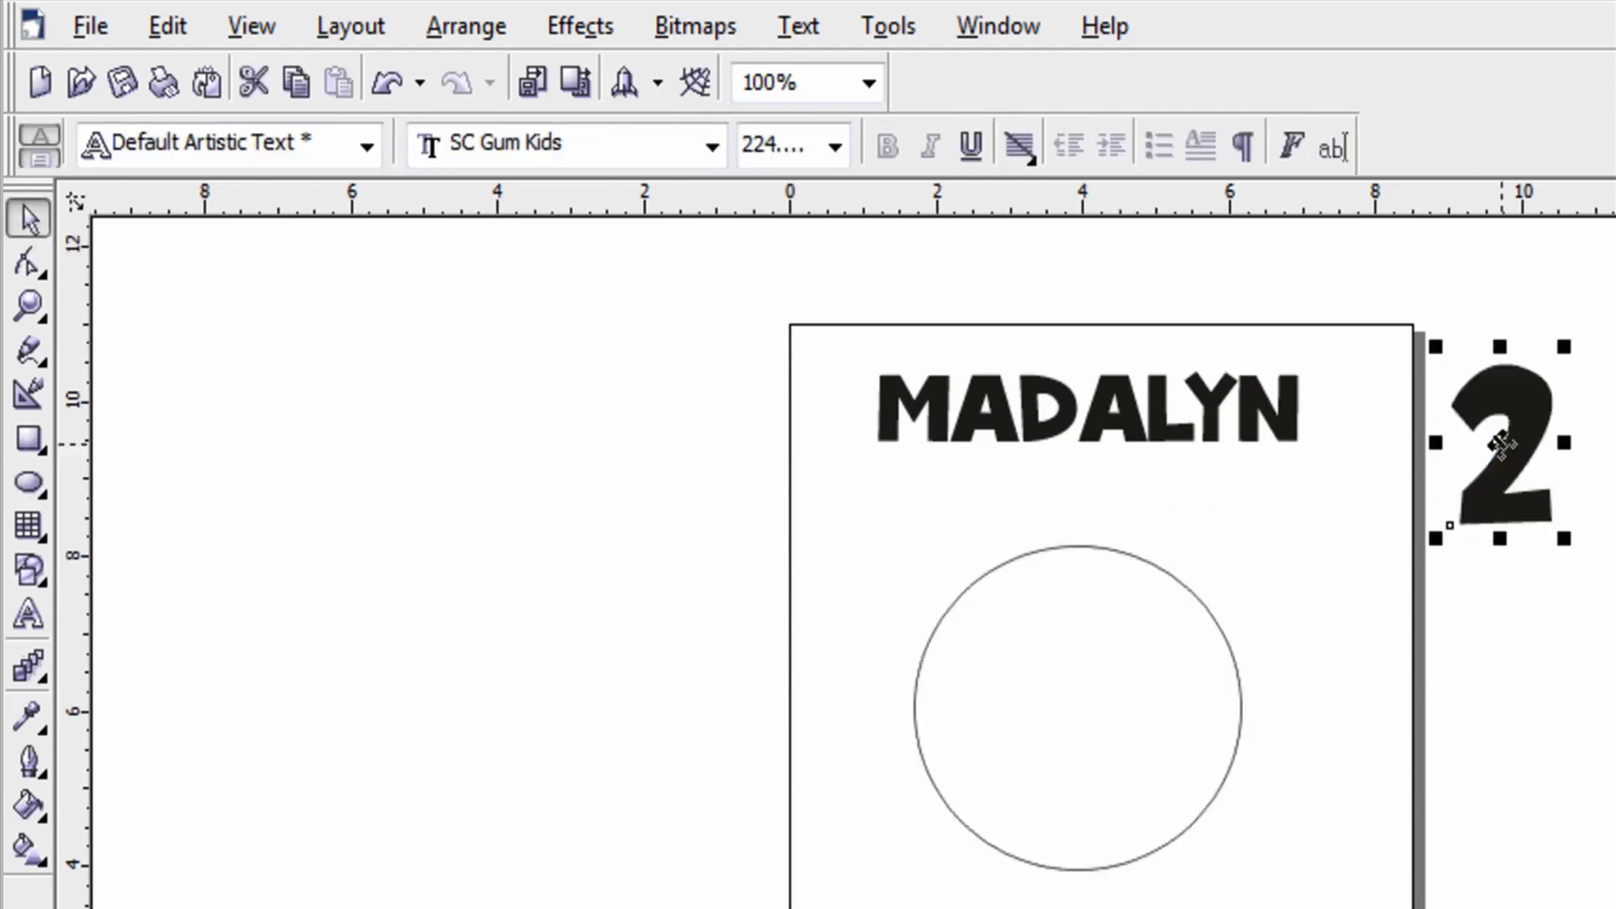
click(837, 653)
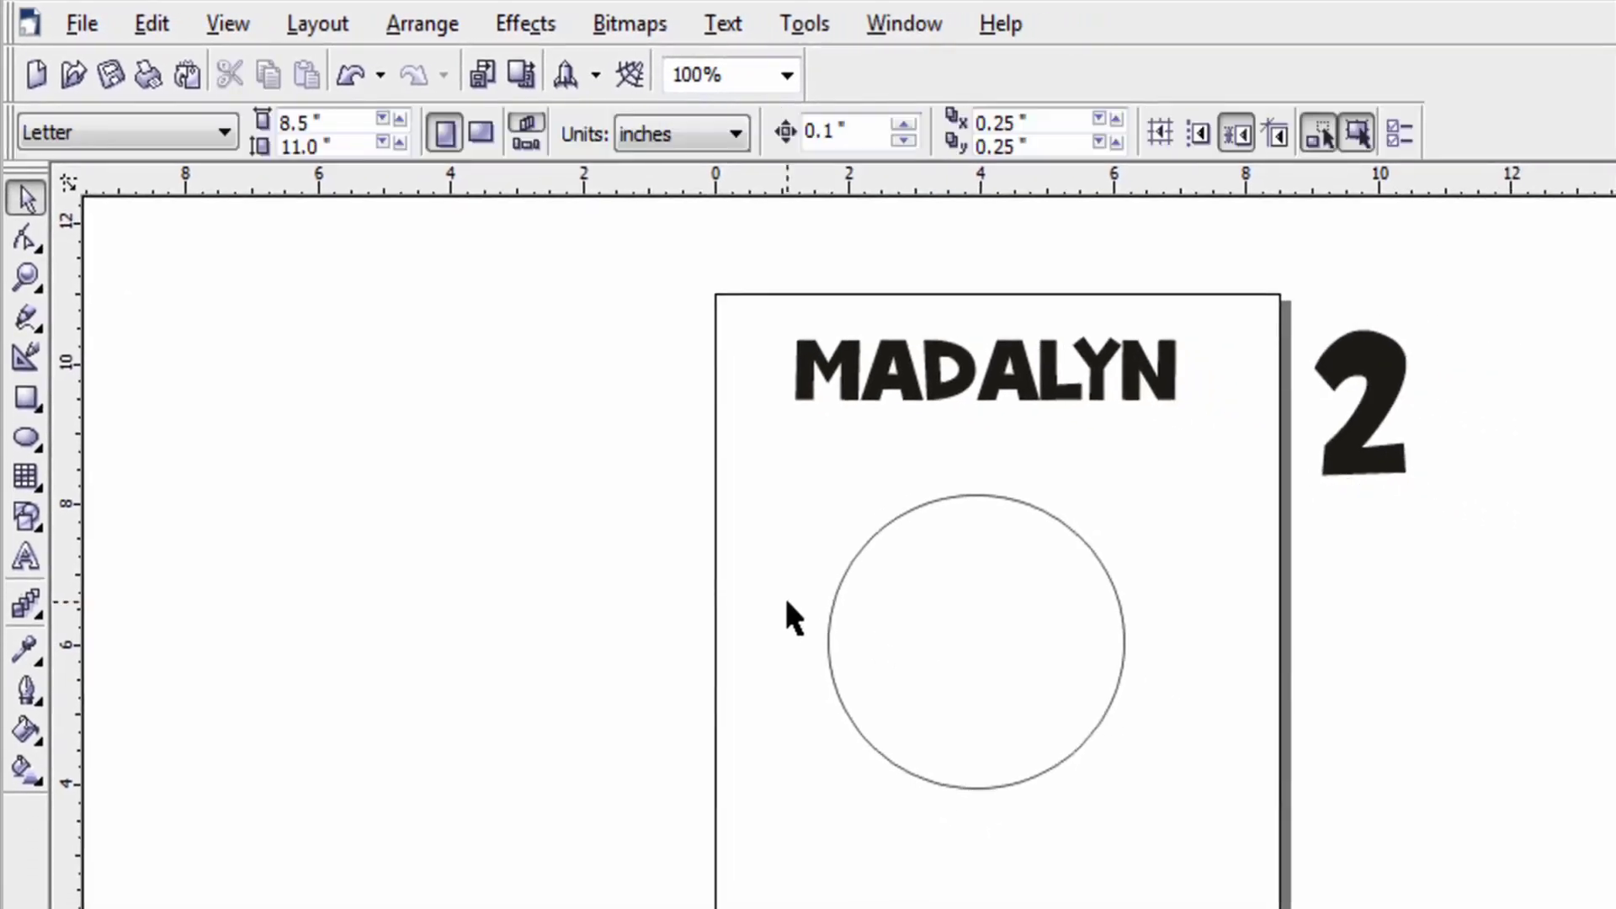
click(84, 25)
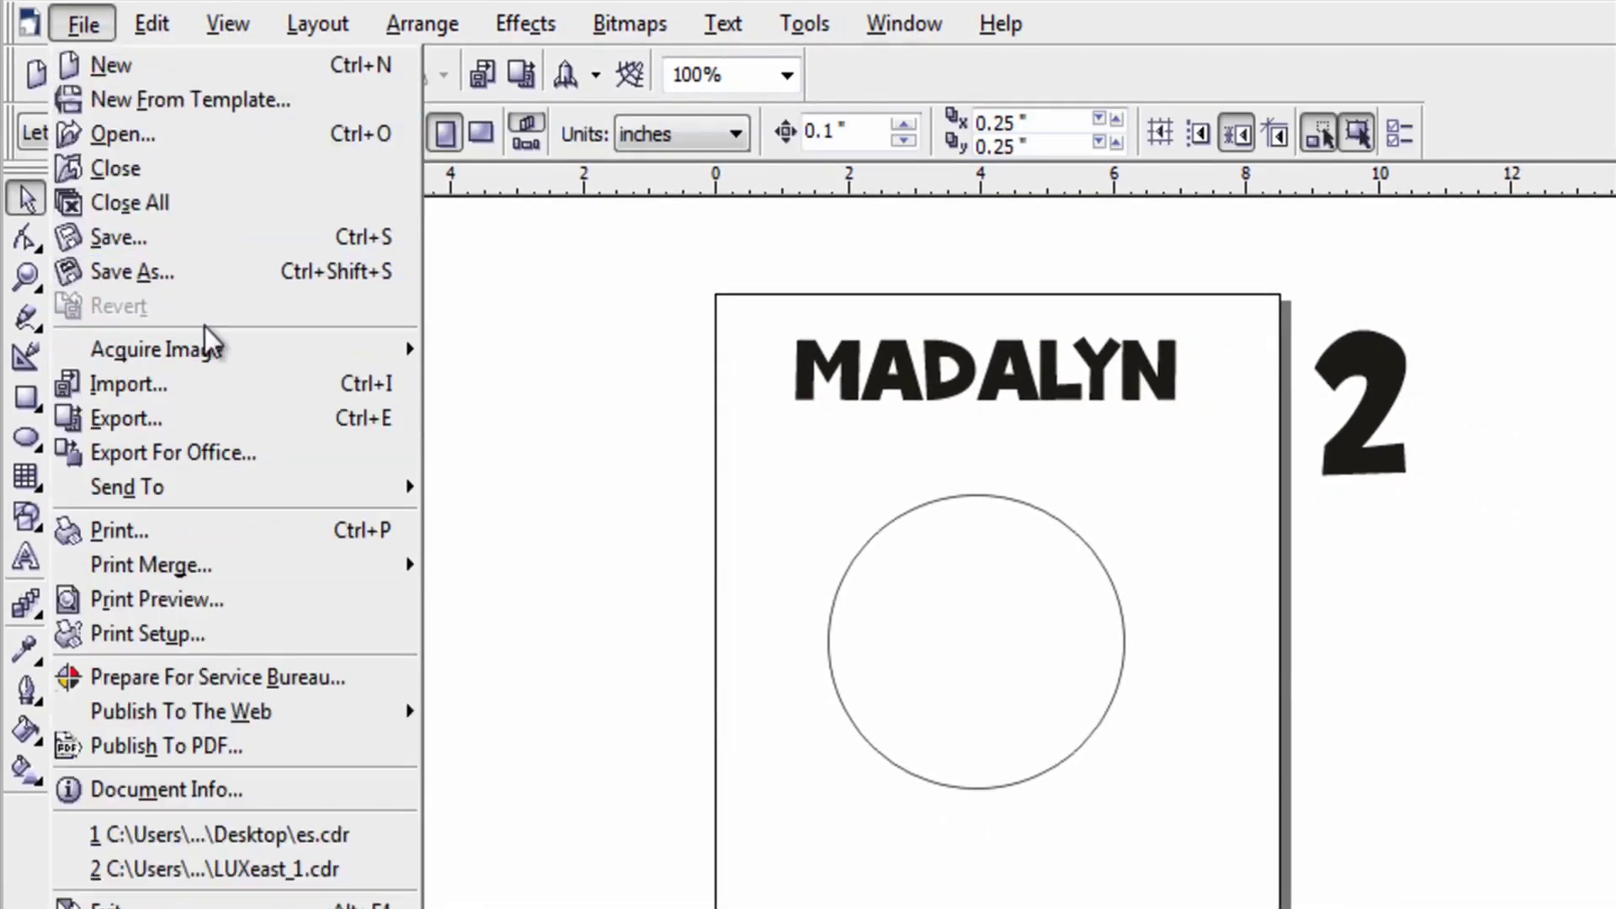
Import Pattern.jpg from the removable disk and place it beside the page
click(209, 372)
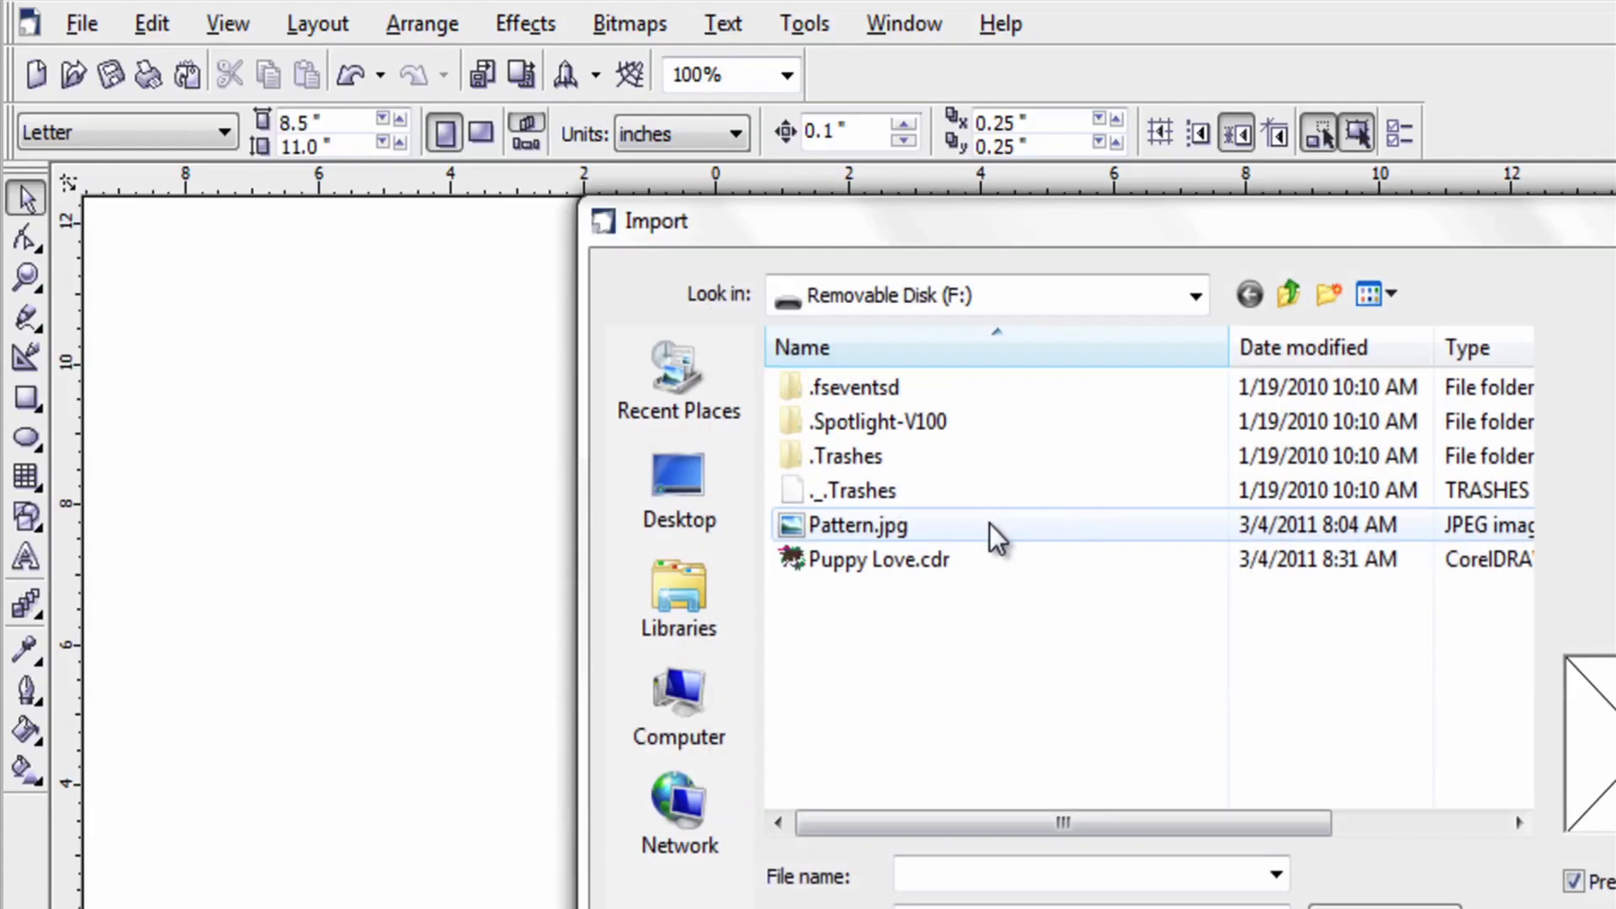
double_click(945, 527)
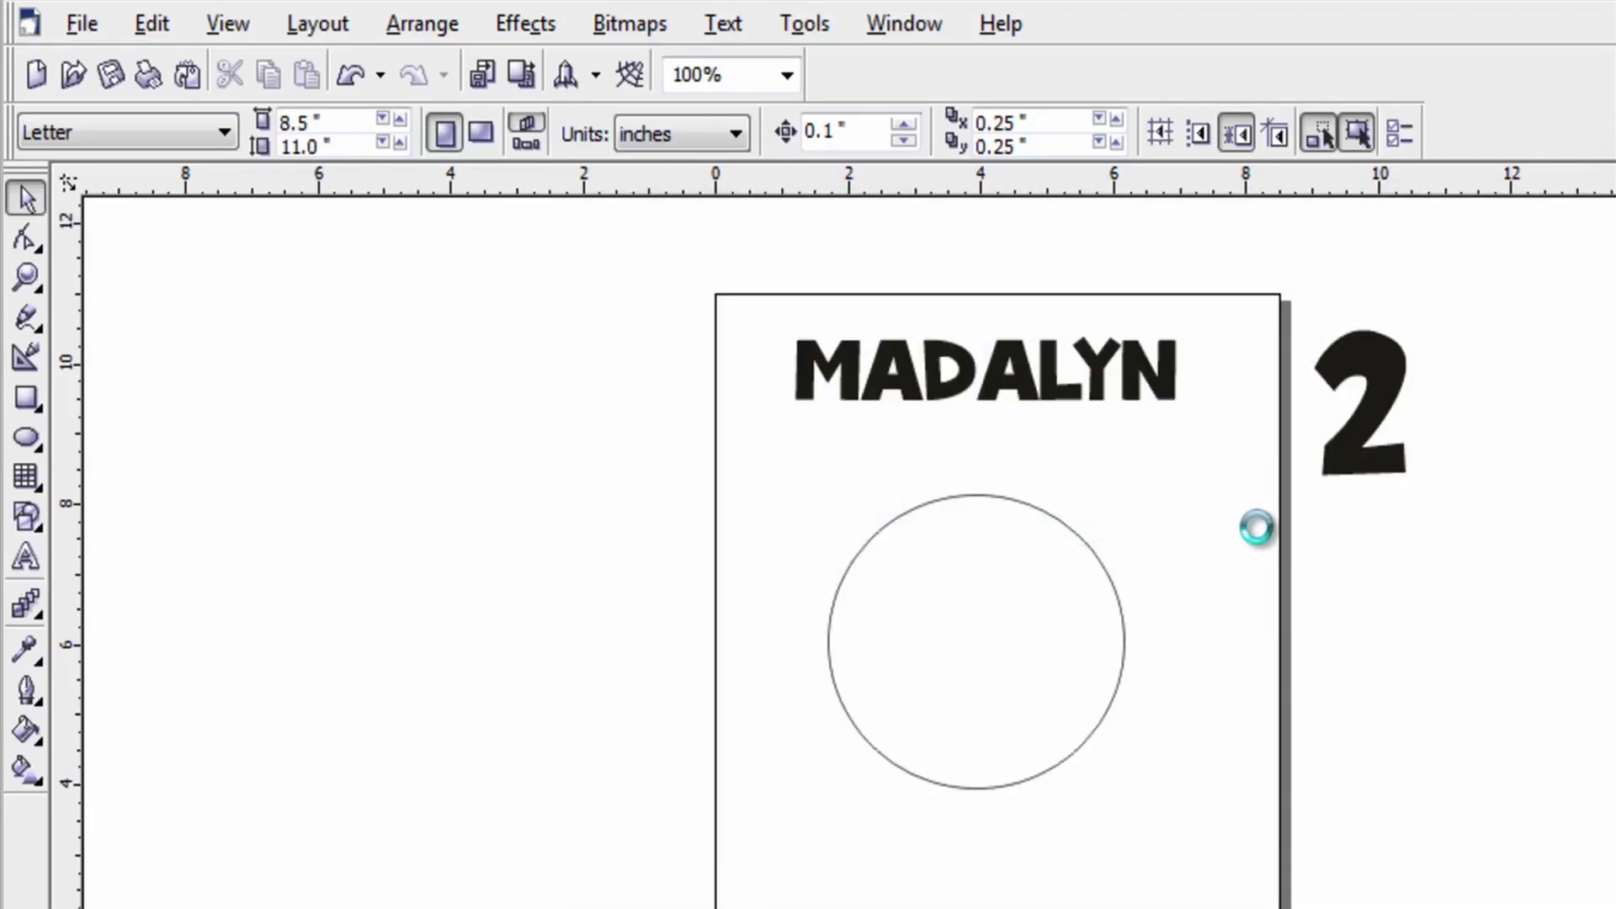
click(1256, 528)
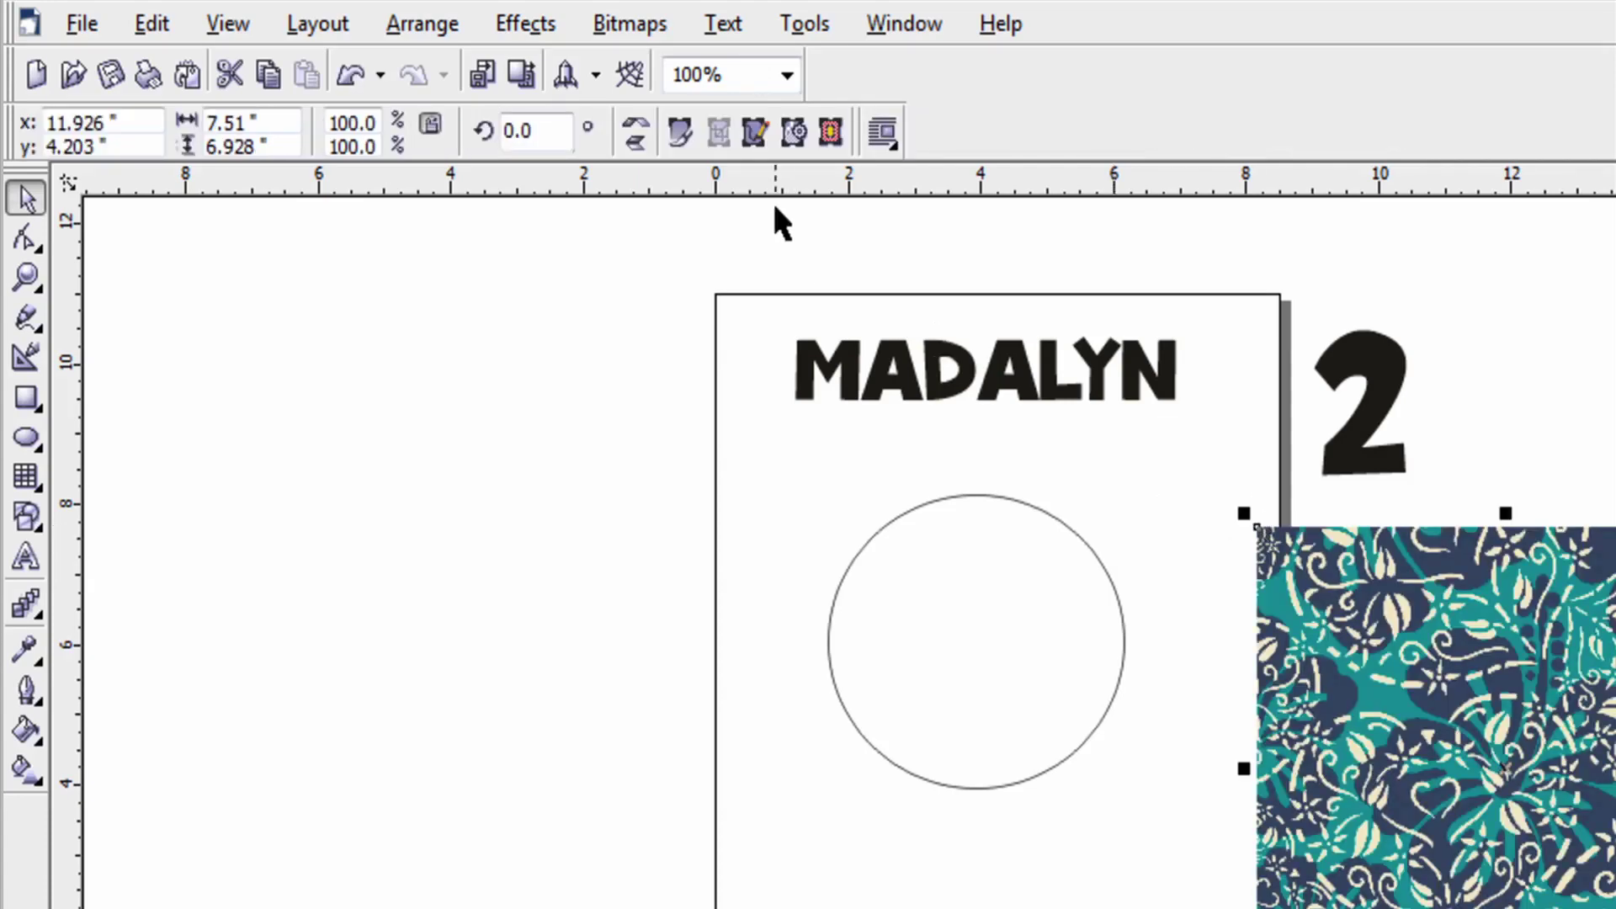
click(528, 33)
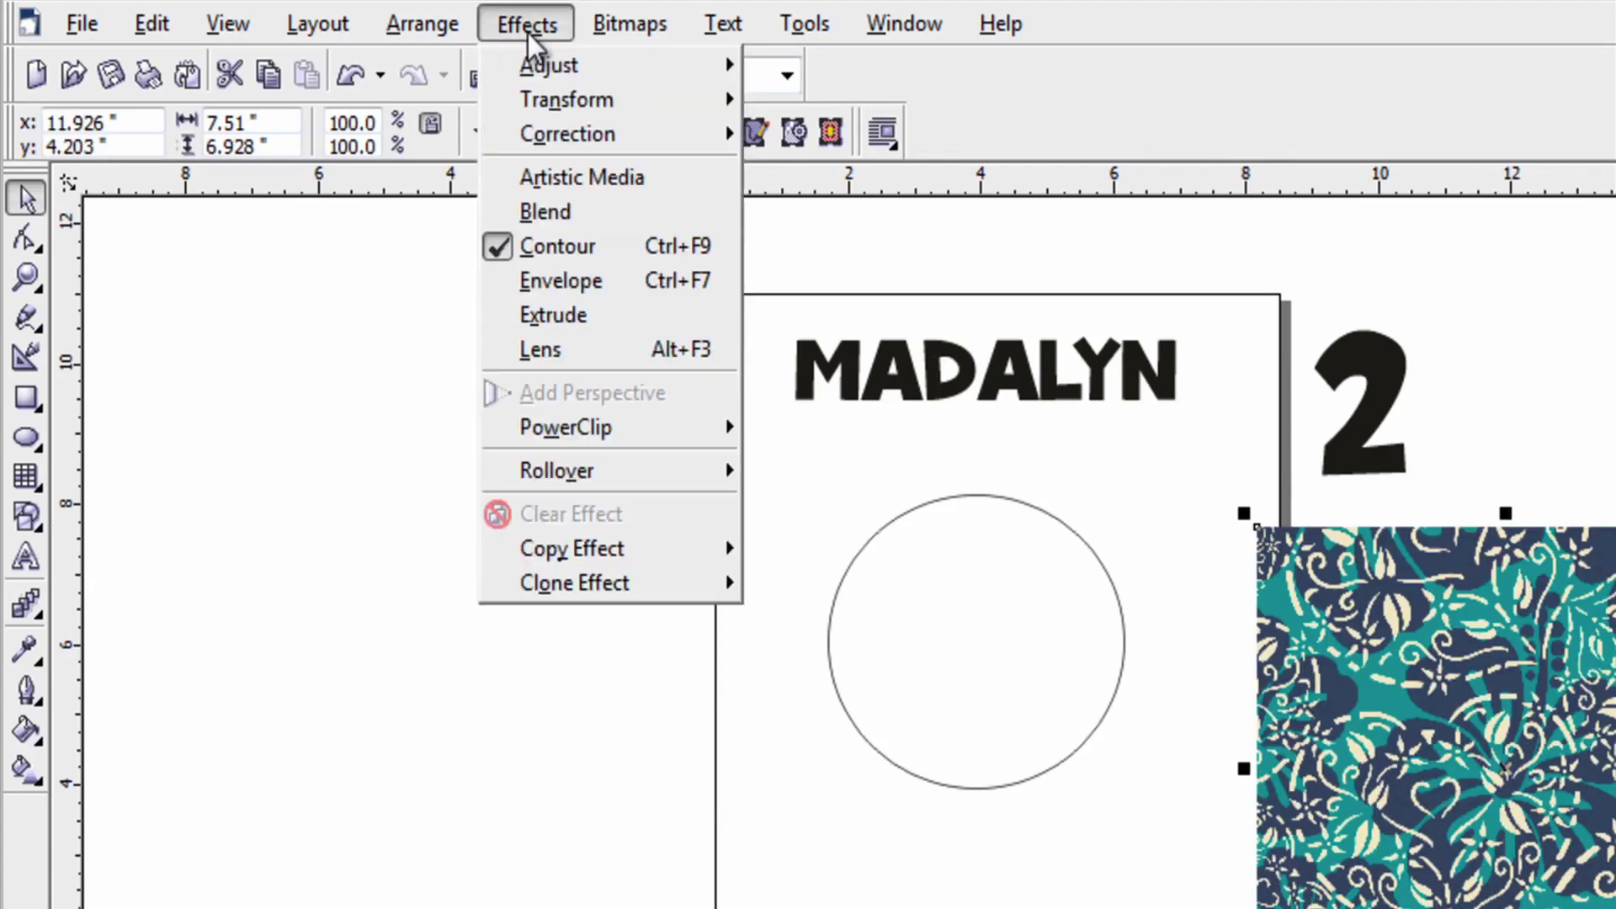
PowerClip the teal pattern into the circle, raise it under MADALYN, and move the 2 onto it
mouse_move(596, 427)
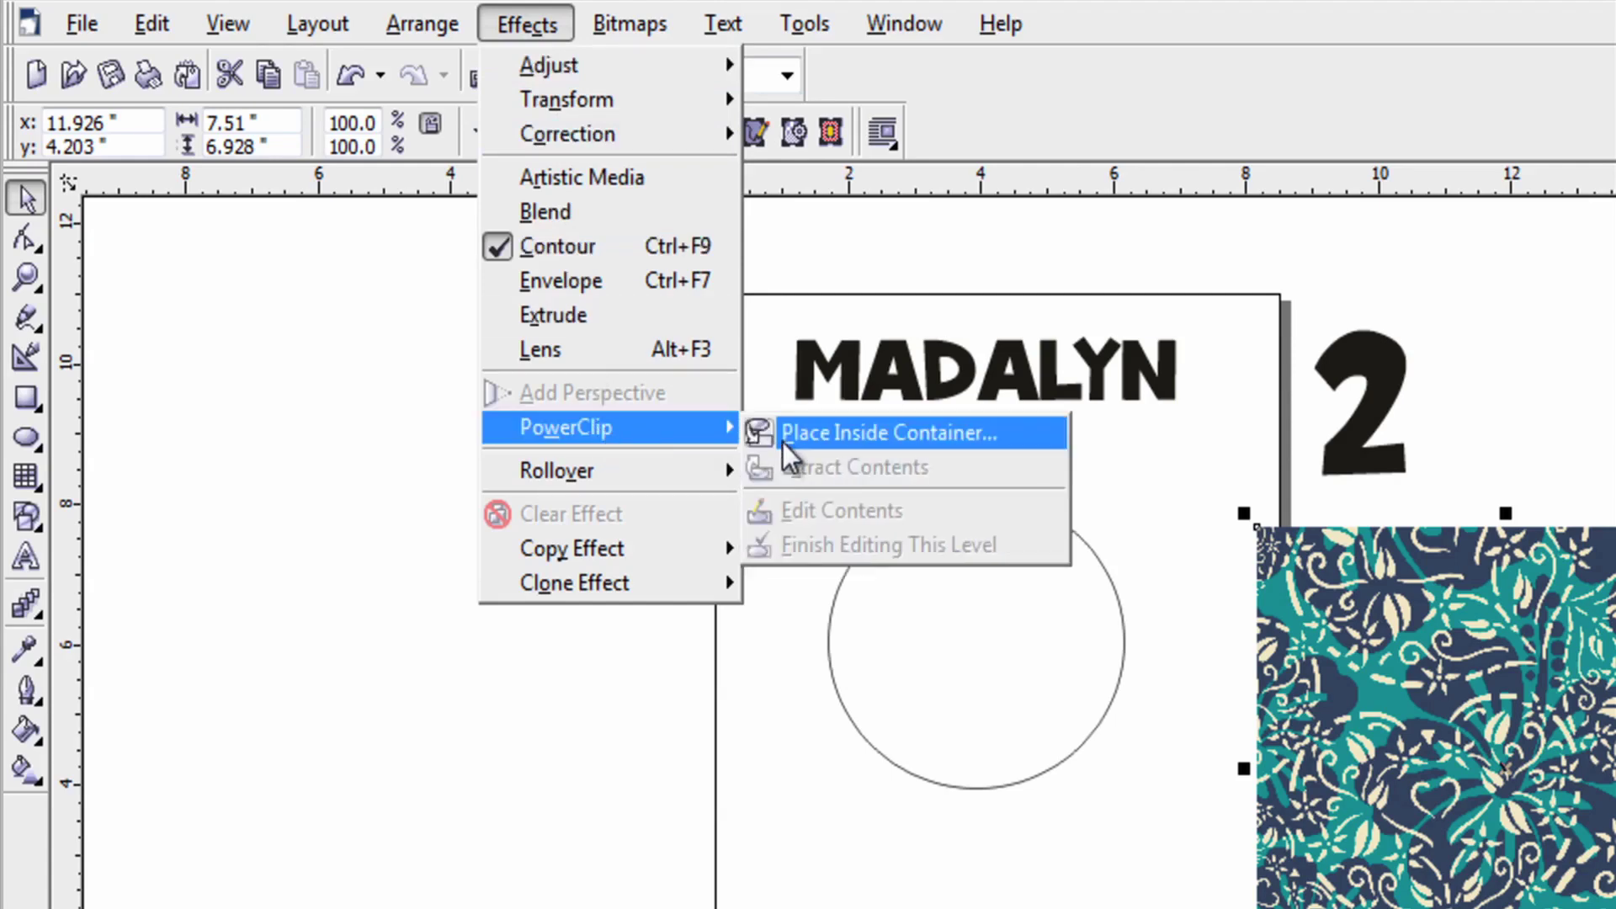
click(791, 437)
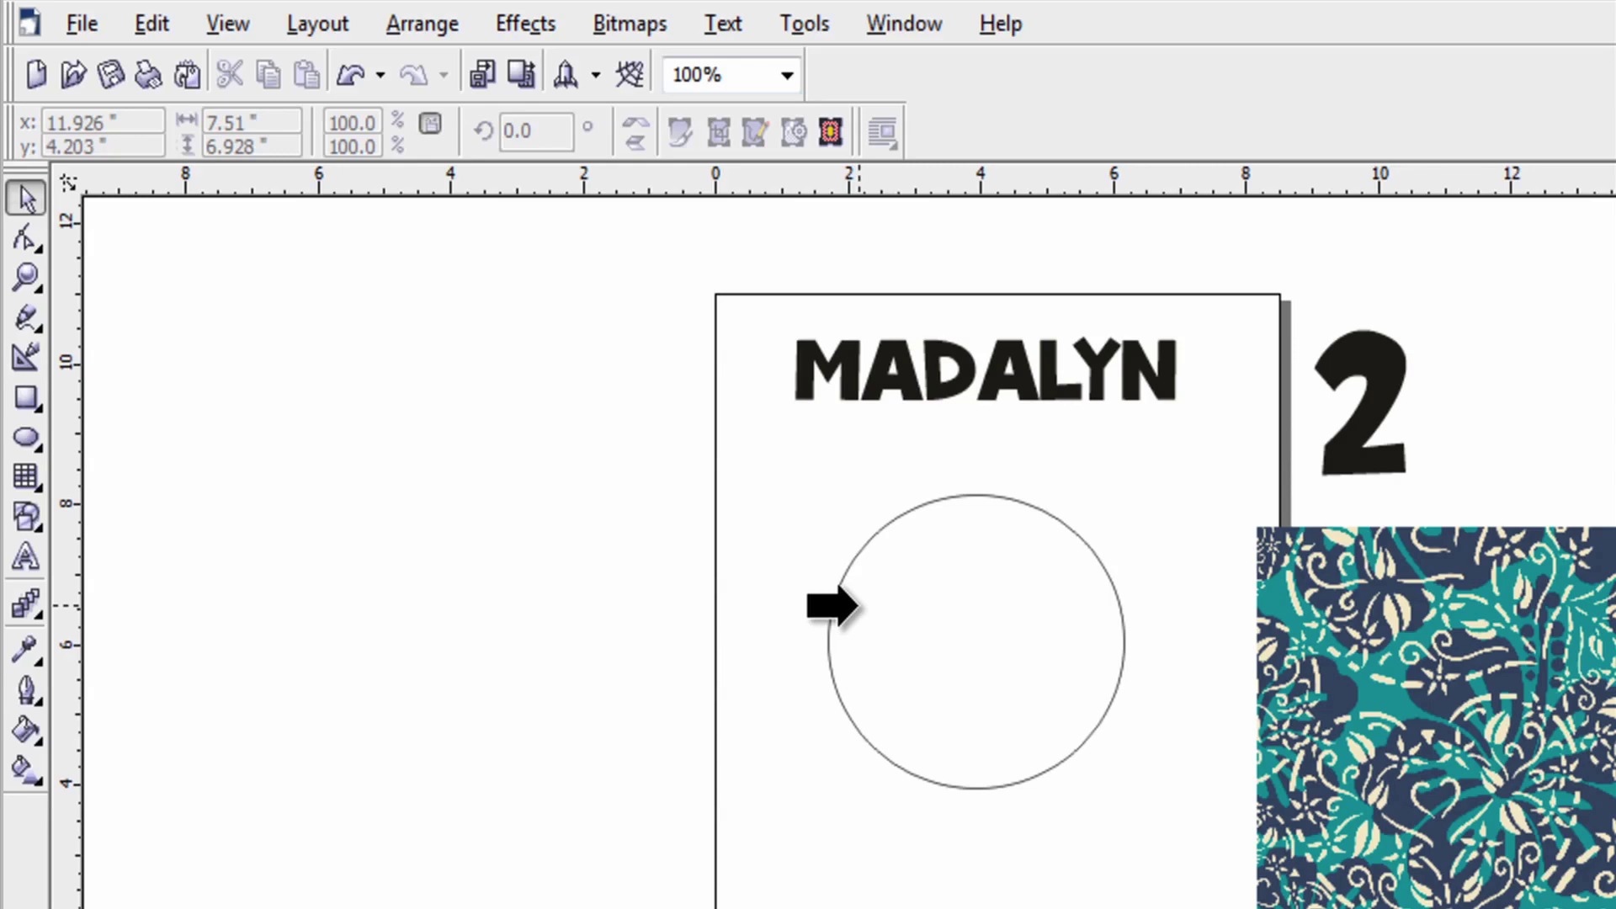
click(842, 604)
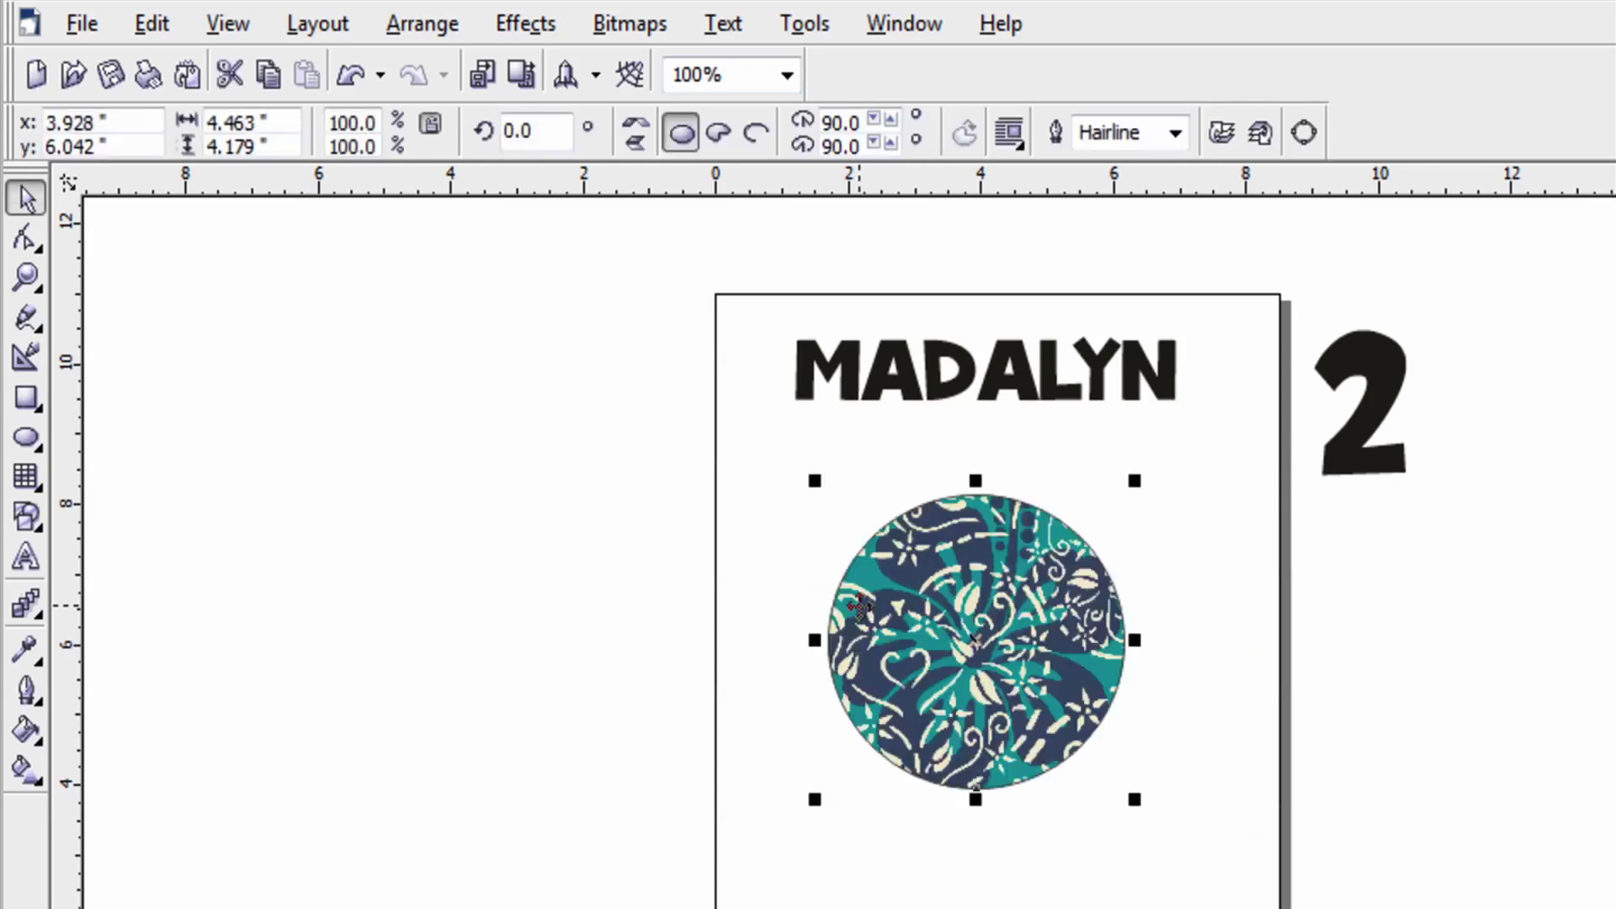
drag(934, 608, 940, 554)
click(1318, 461)
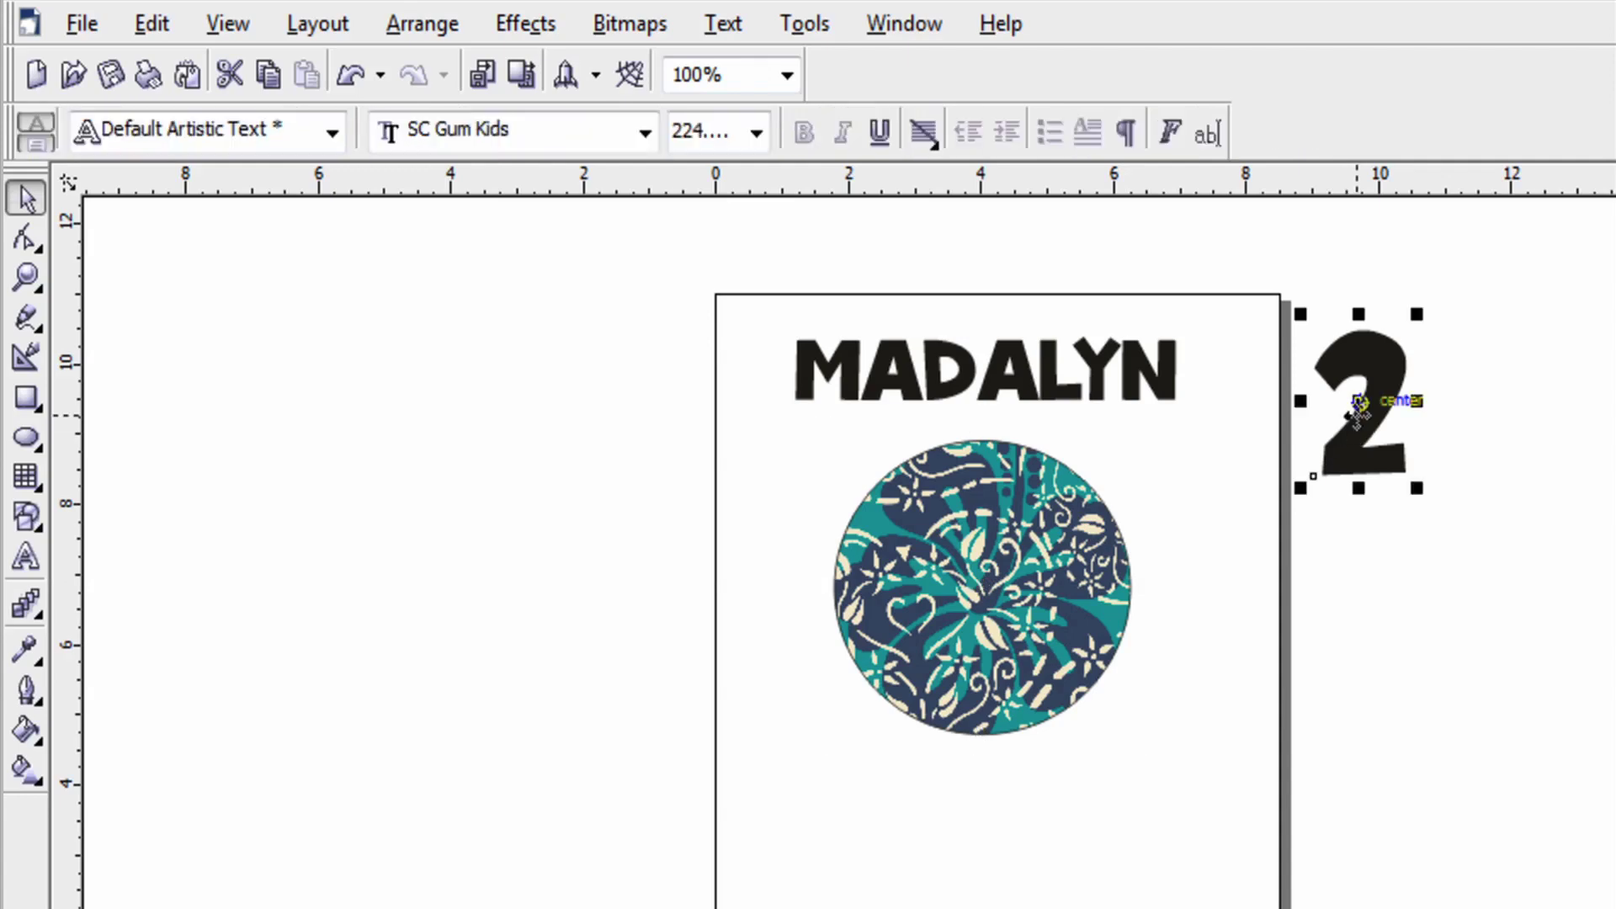
drag(1360, 396, 991, 581)
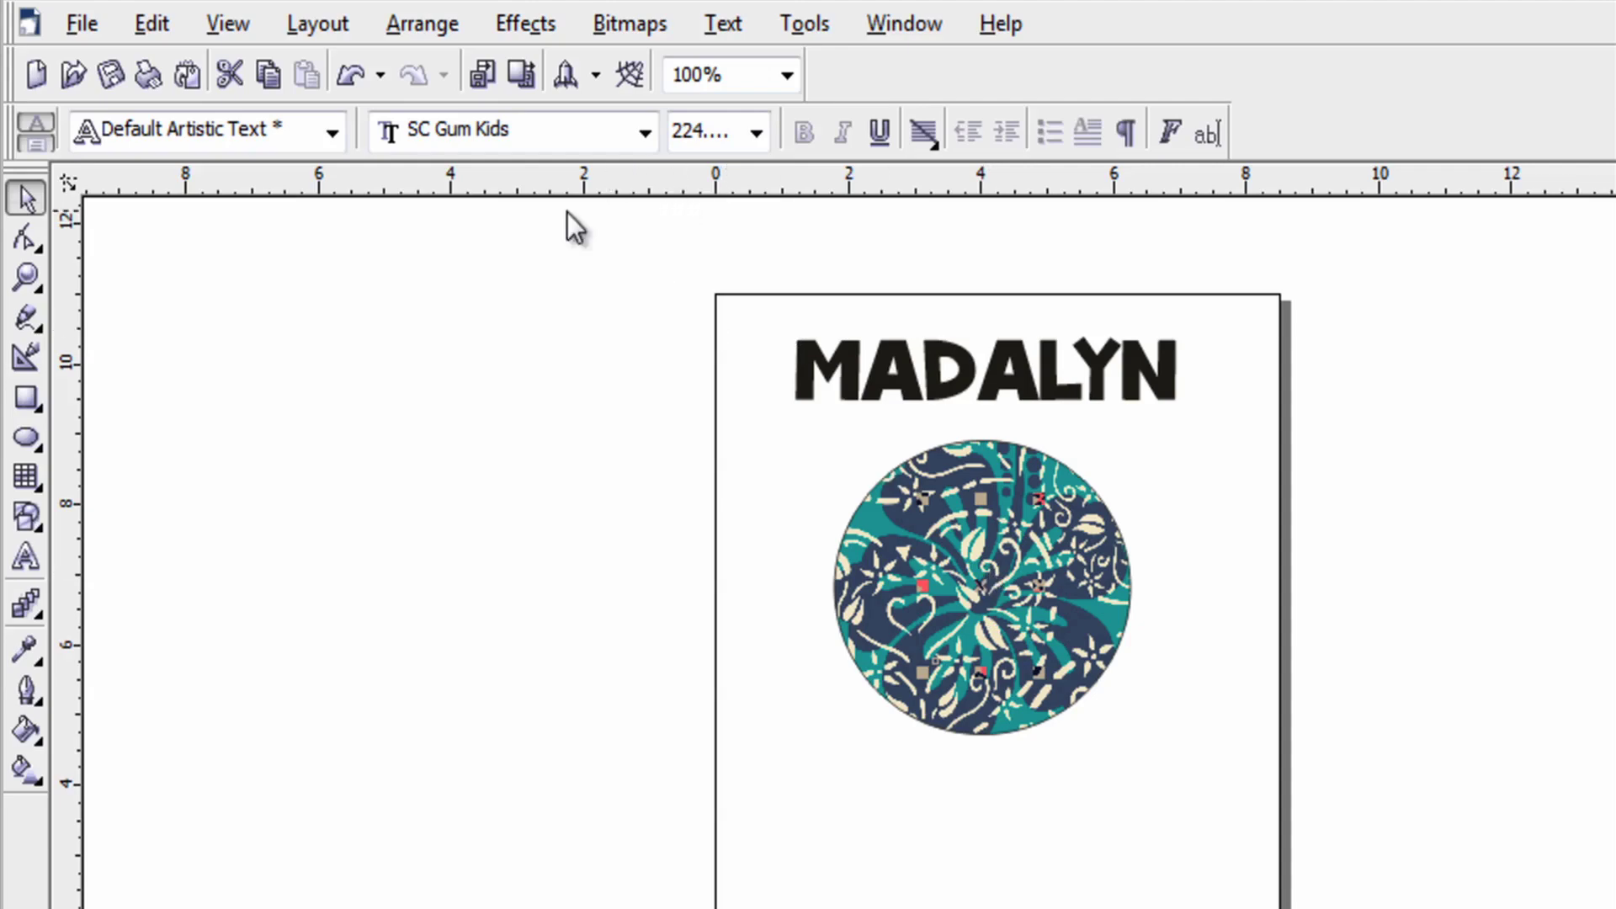
Bring the 2 in front of the patterned circle and enlarge it to about 261.7 pt
click(436, 32)
mouse_move(572, 145)
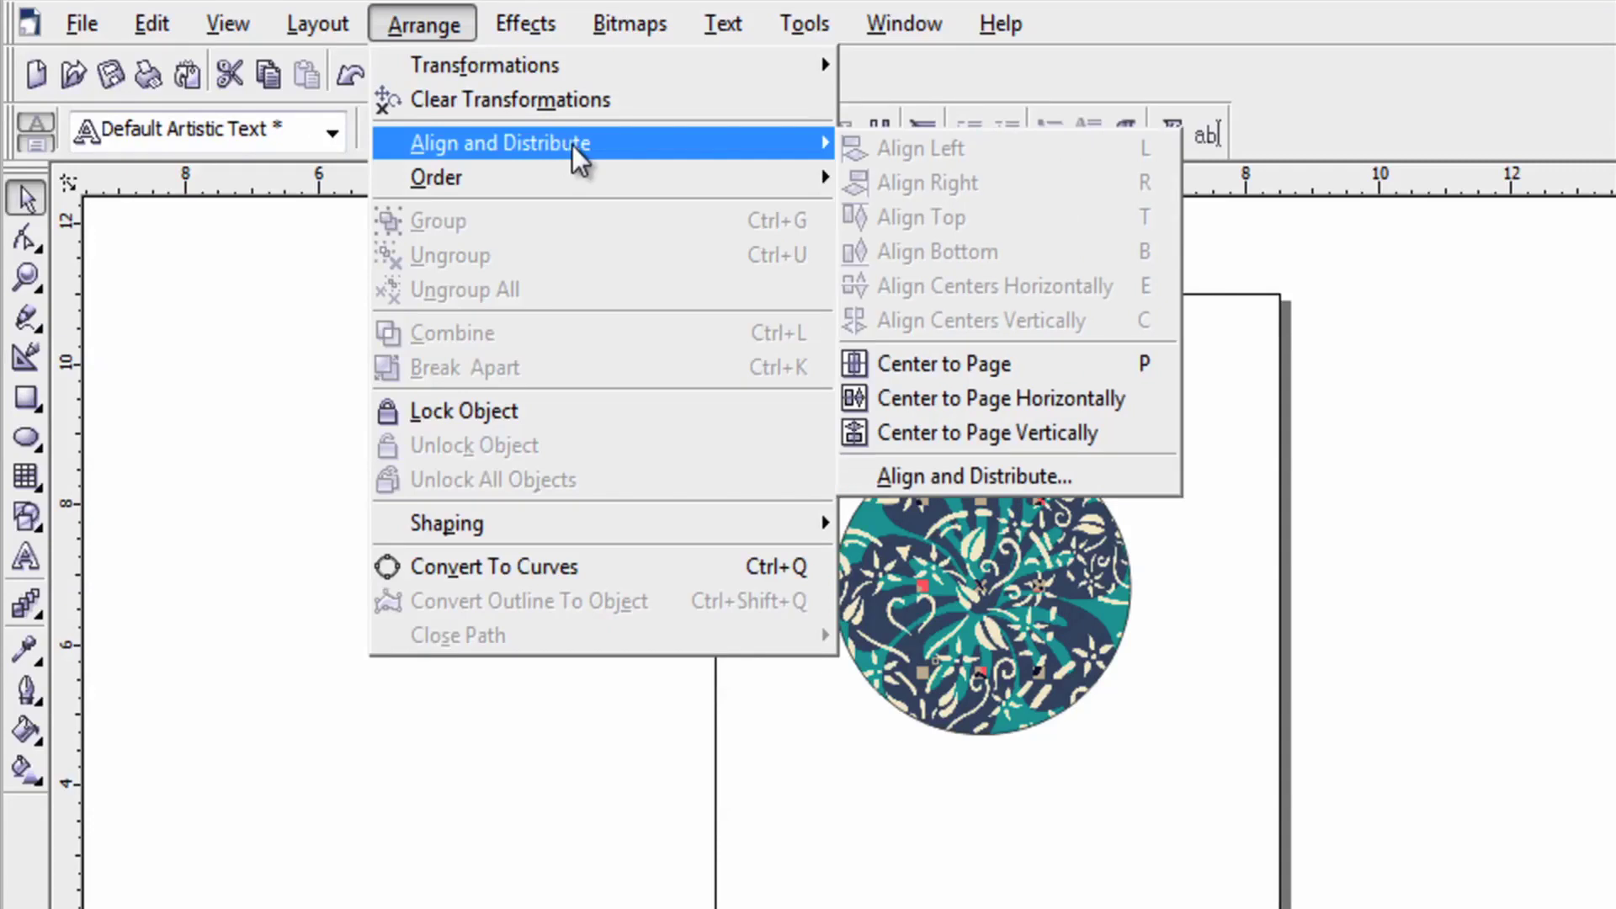
mouse_move(638, 184)
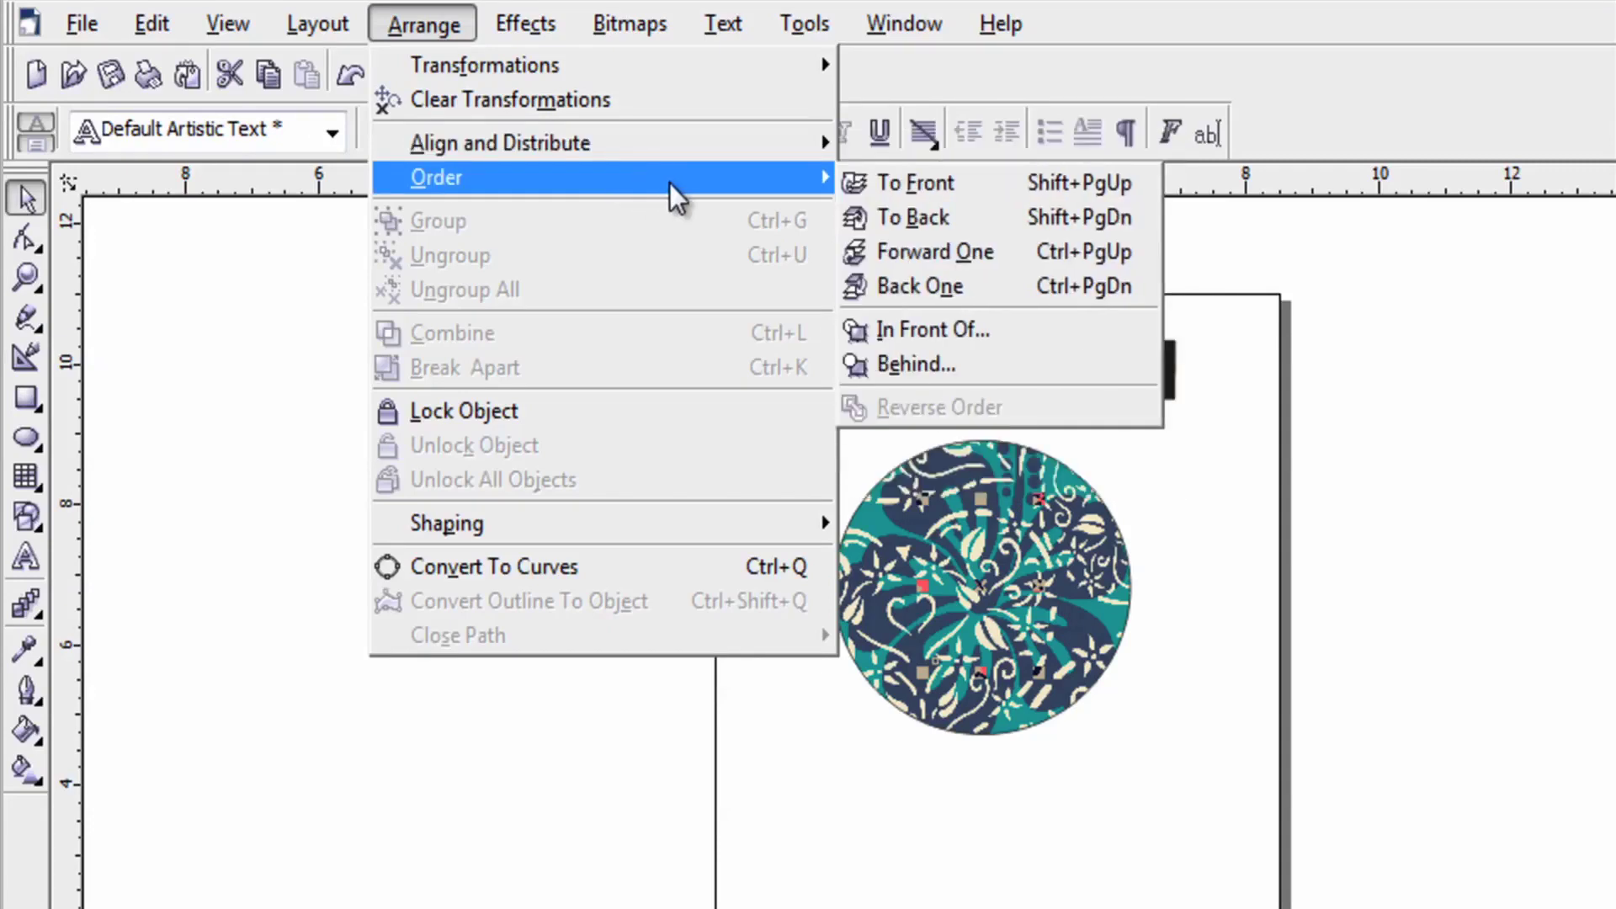
click(908, 184)
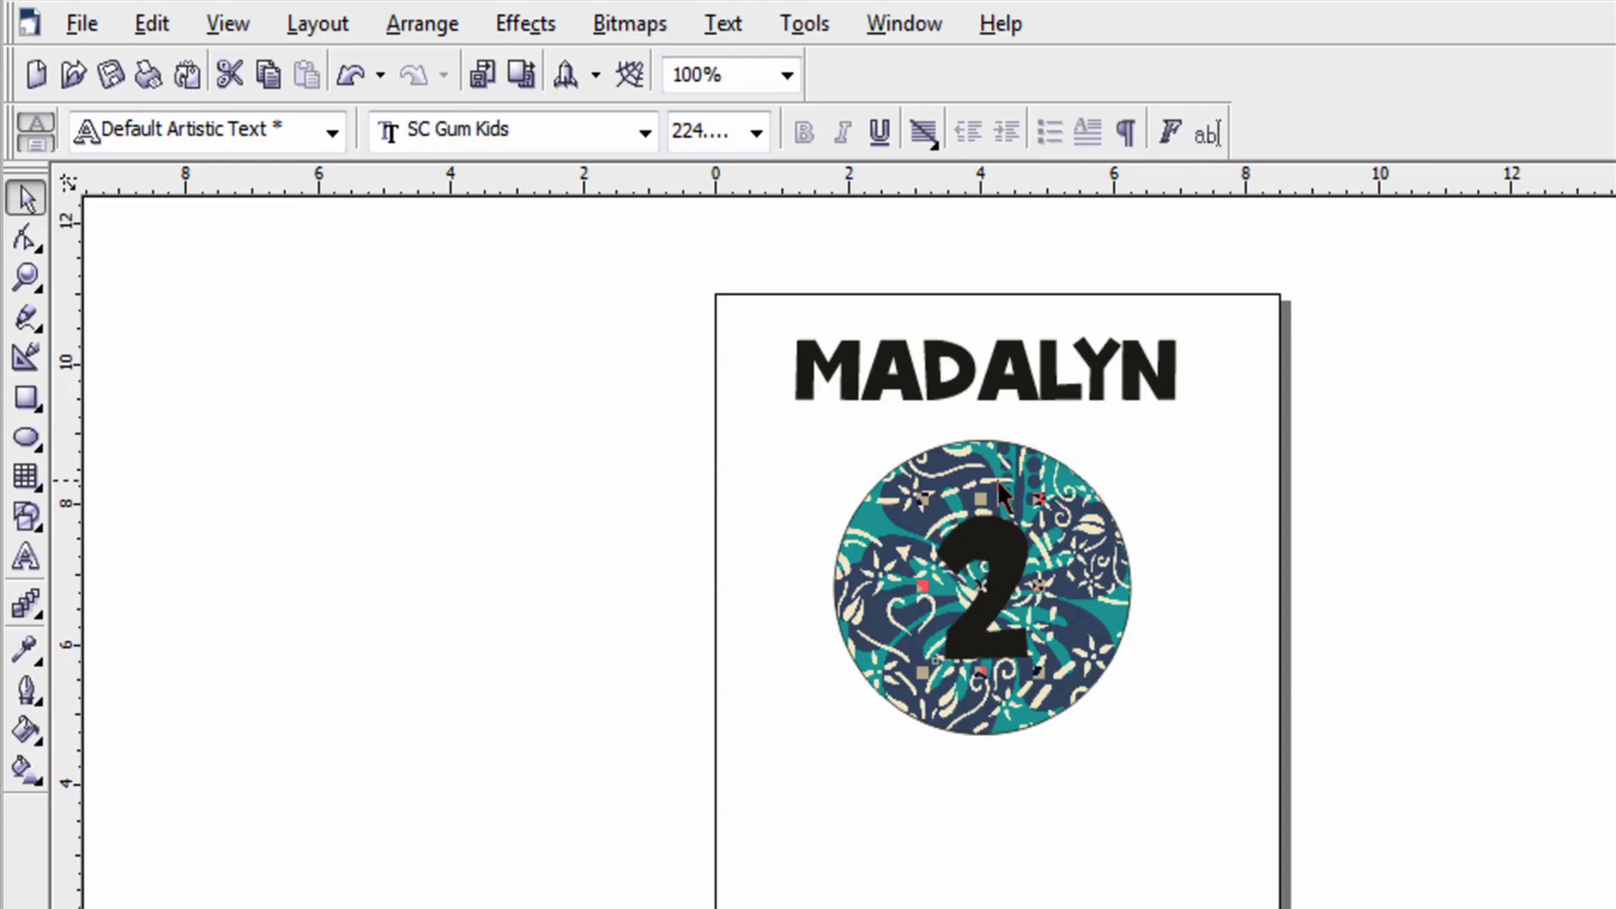
drag(1033, 498, 1058, 476)
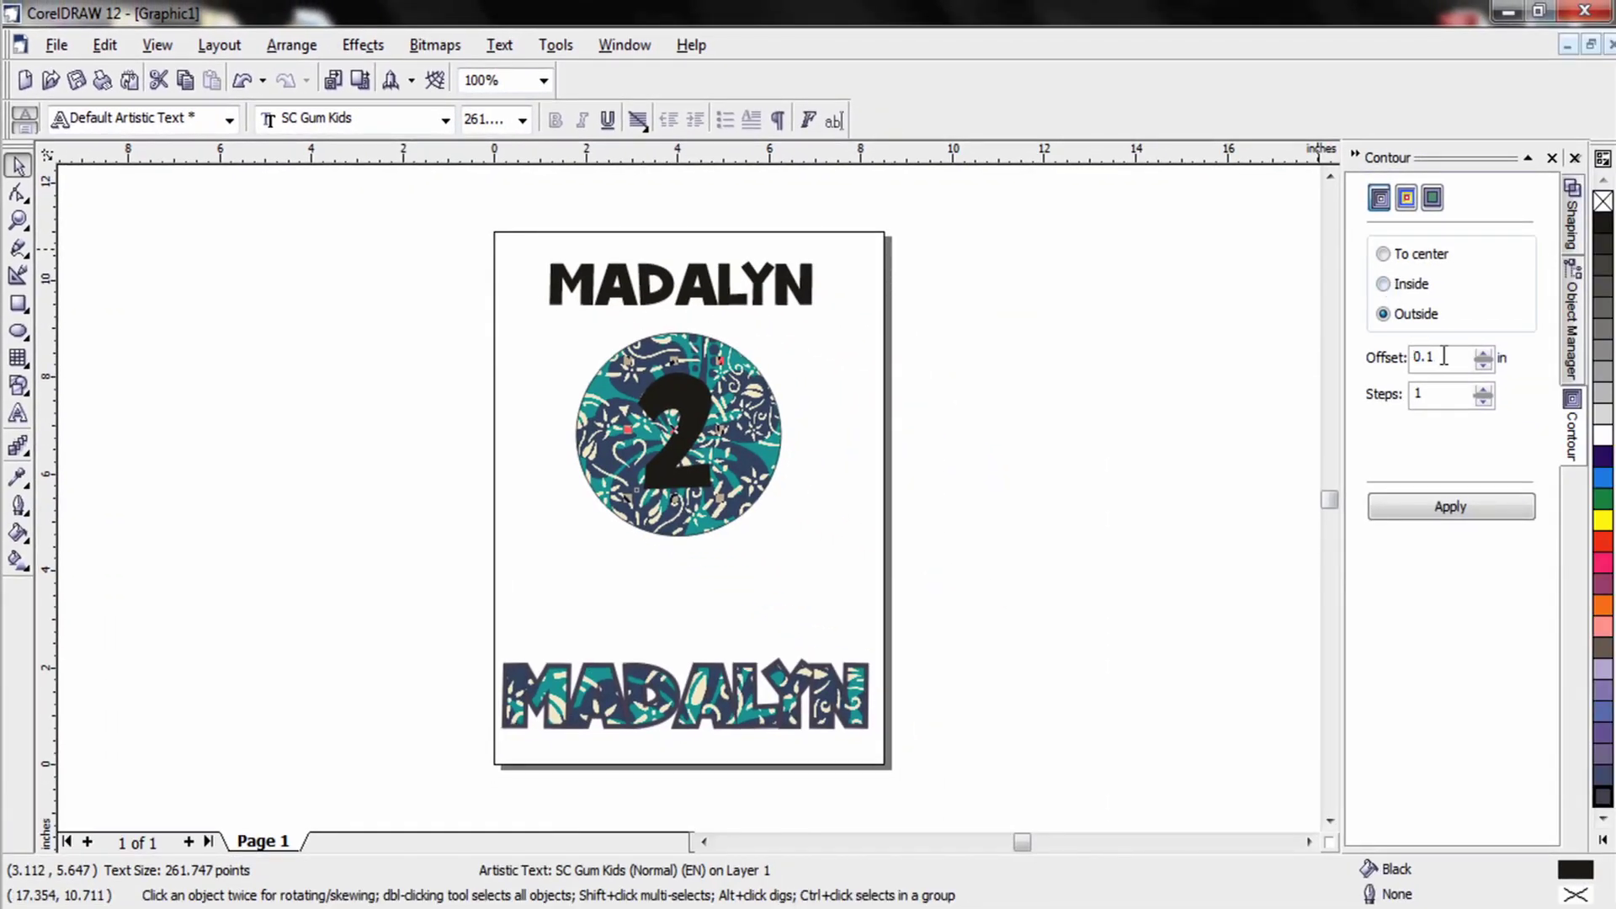
Apply the 0.1-inch outside contour to the 2 and break the contour group apart
click(1443, 507)
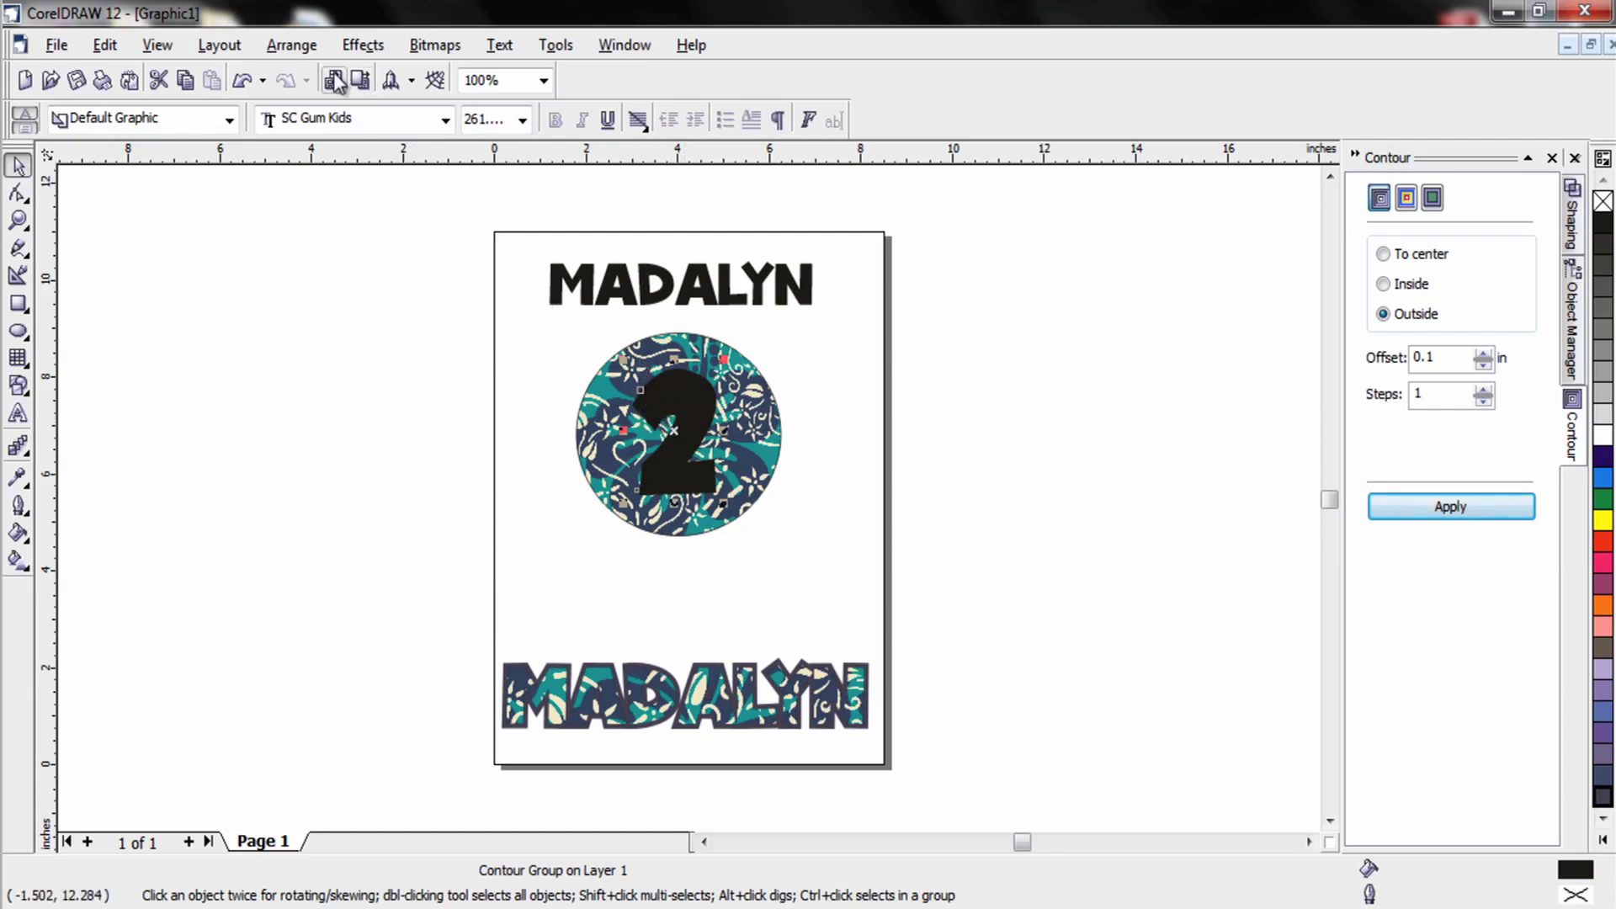
click(307, 52)
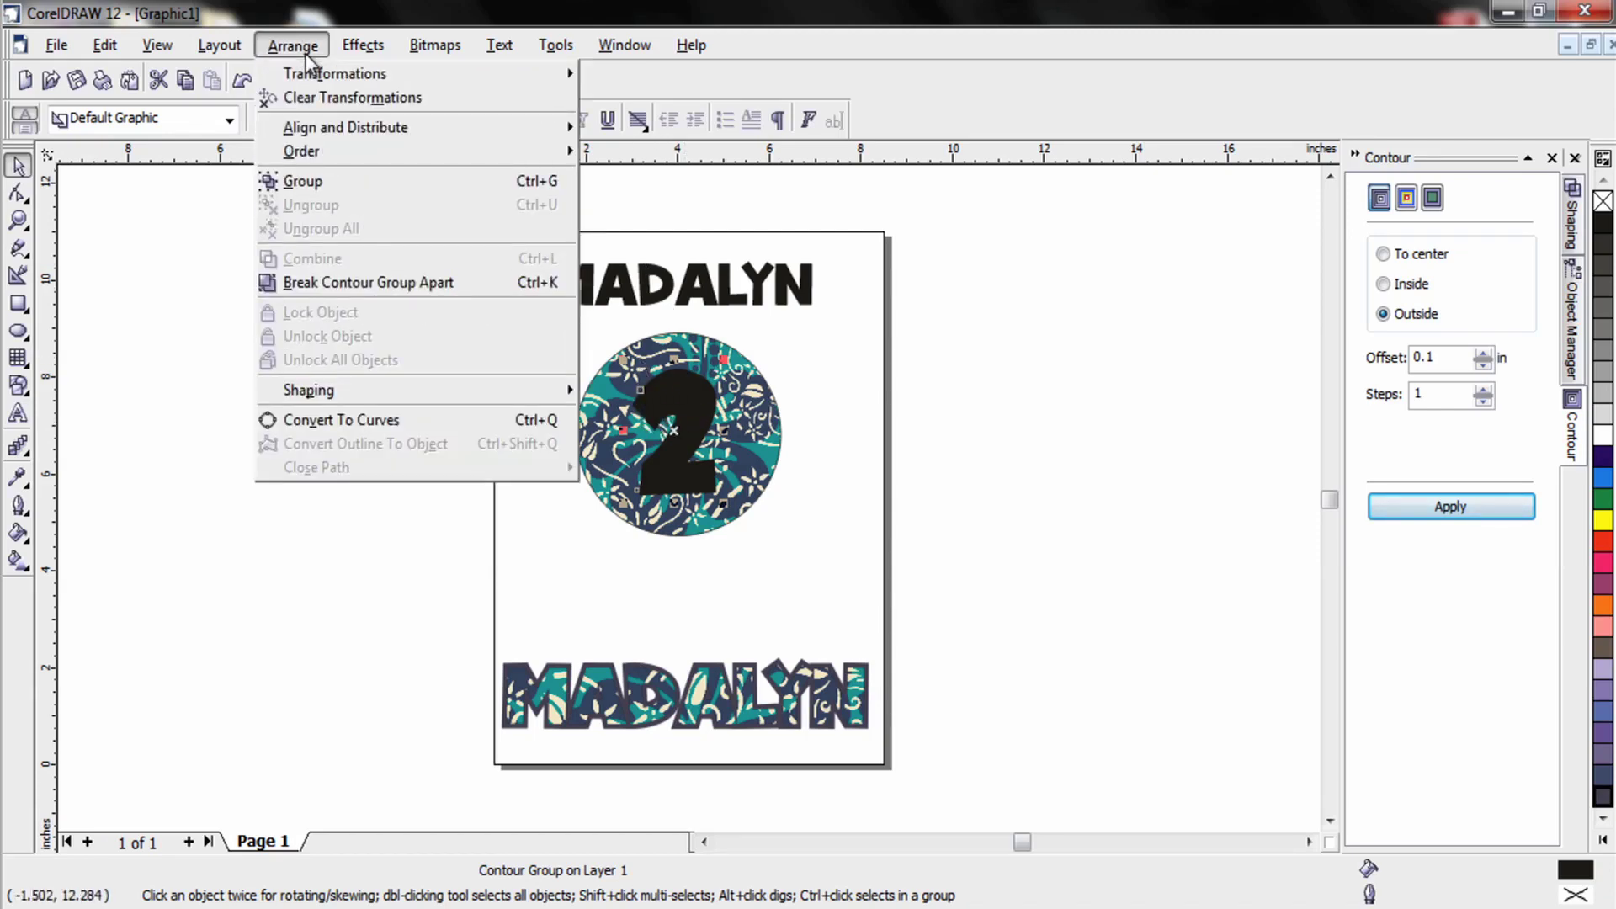
click(382, 286)
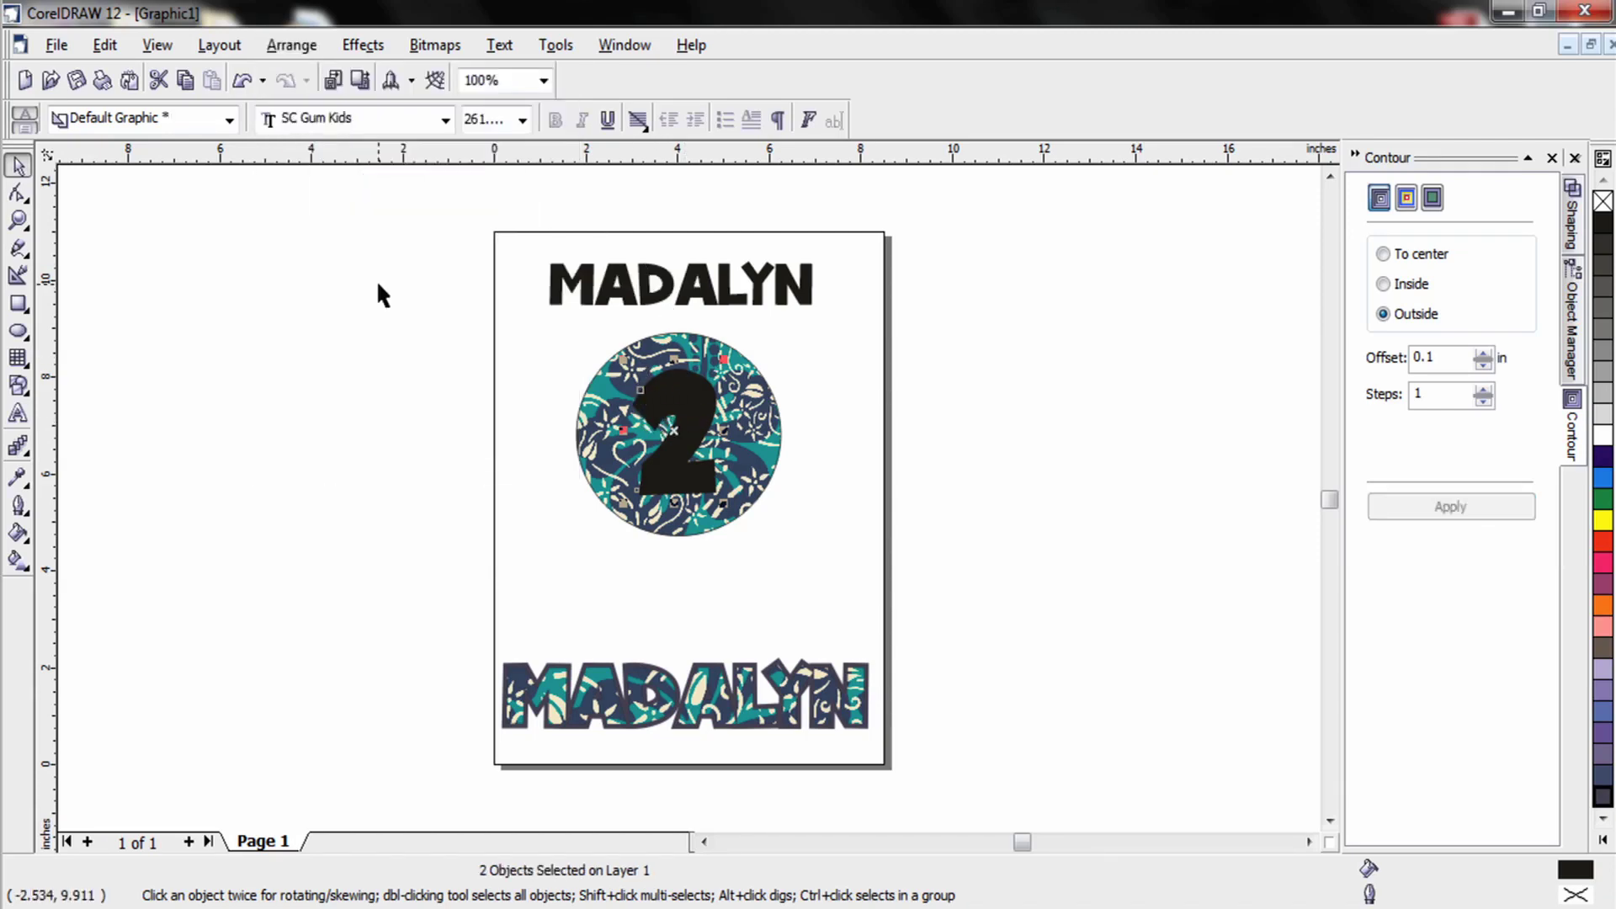
click(439, 351)
Zoom in on the circle and make the contour around the 2 white
click(20, 221)
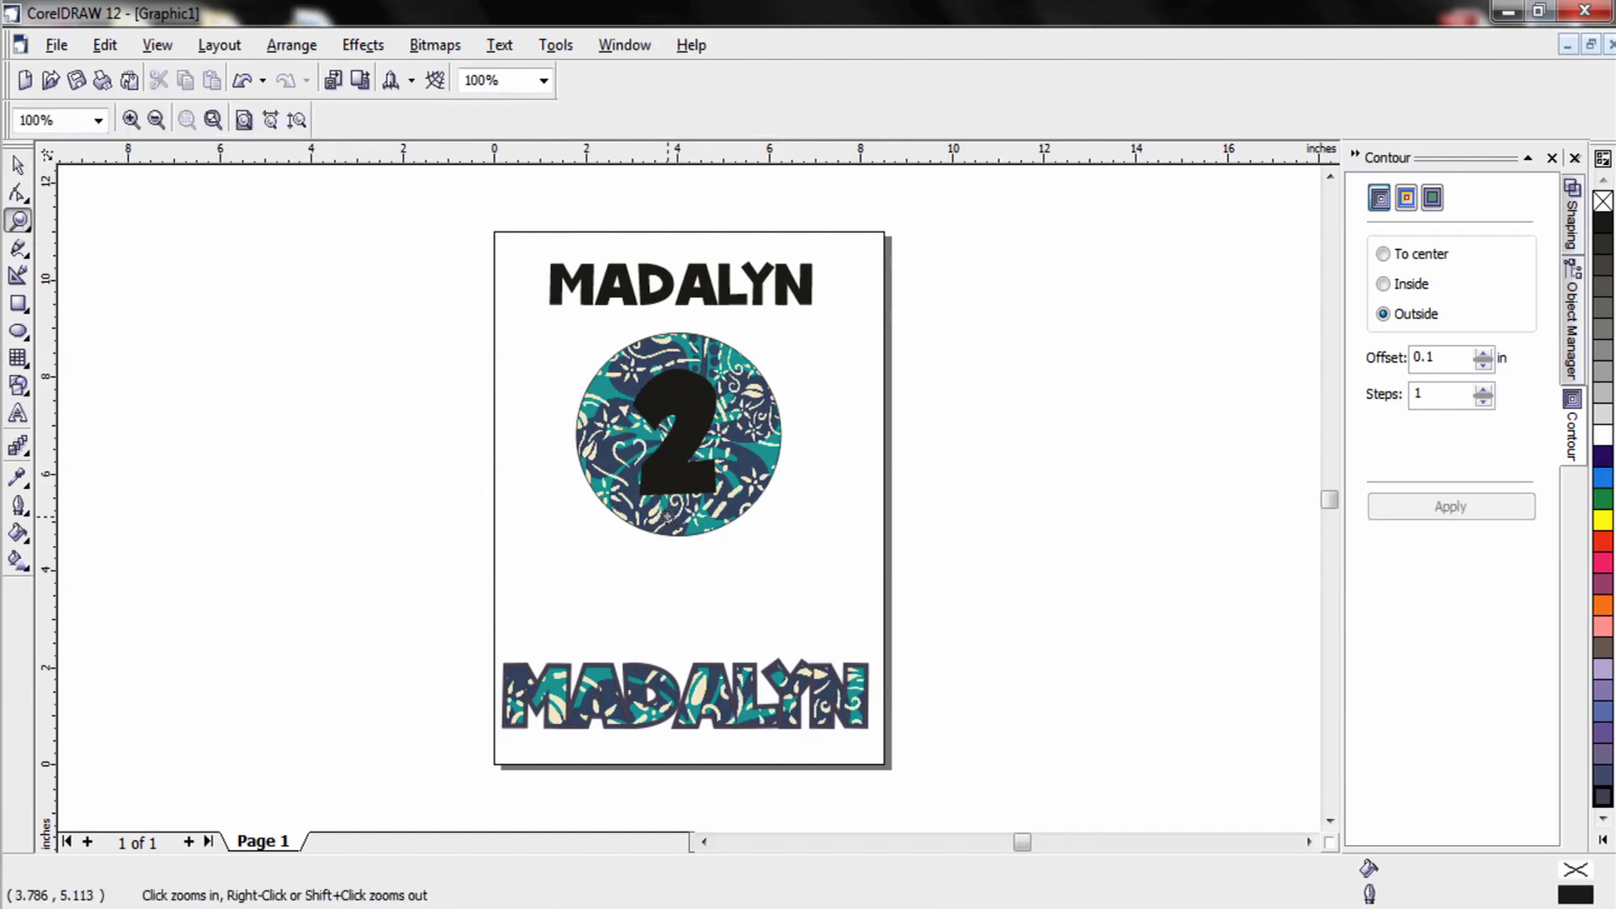
drag(618, 525, 784, 337)
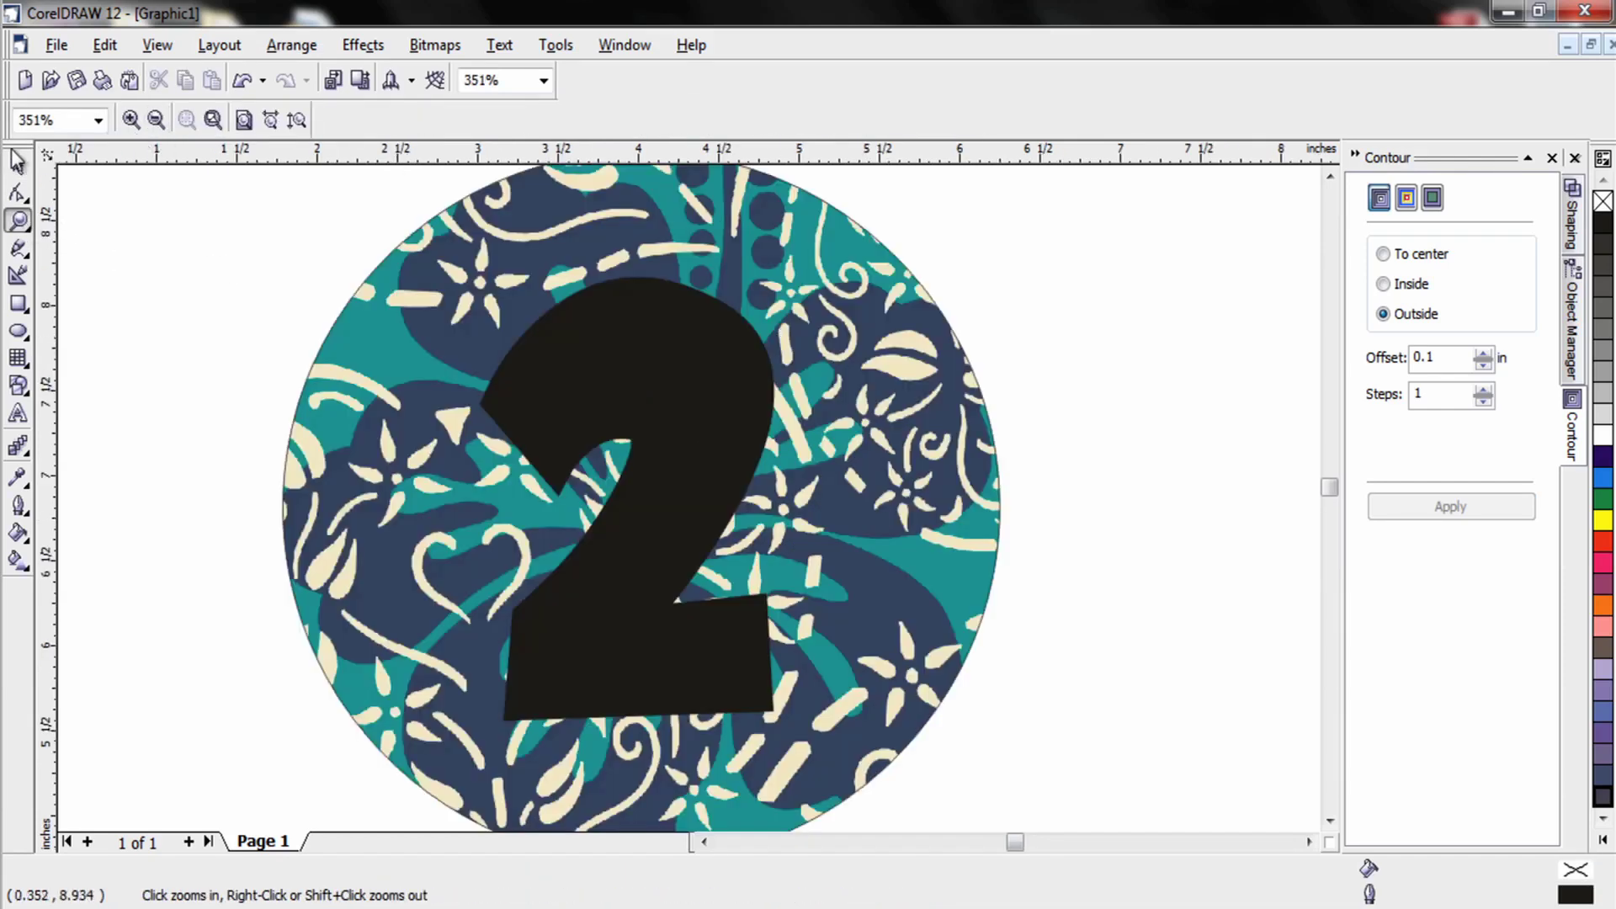
click(17, 167)
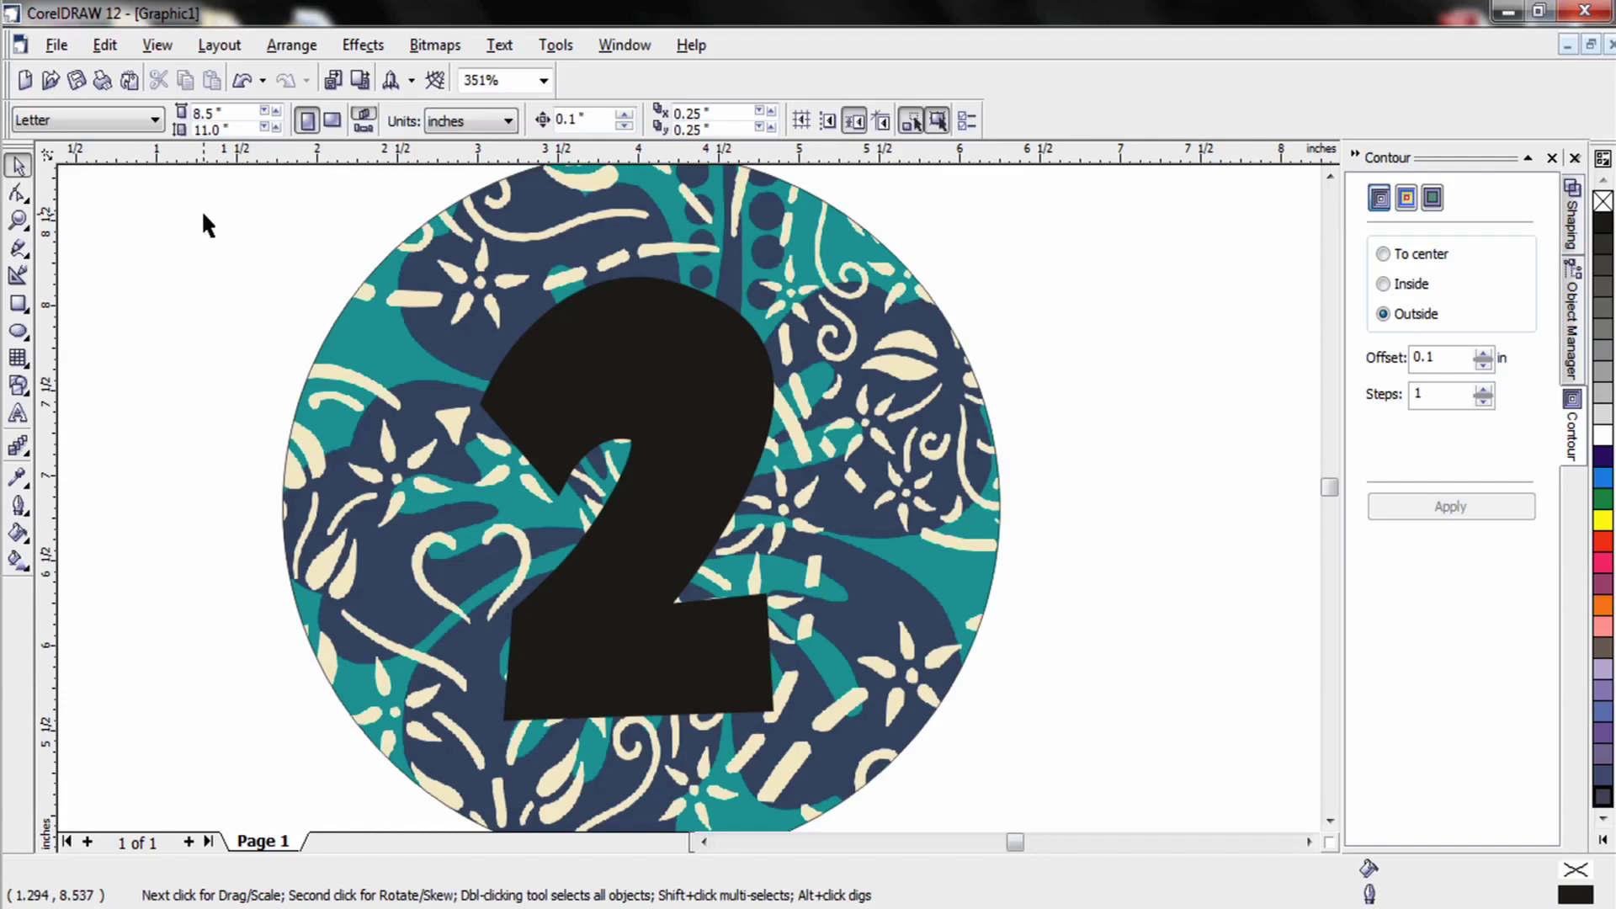
click(550, 323)
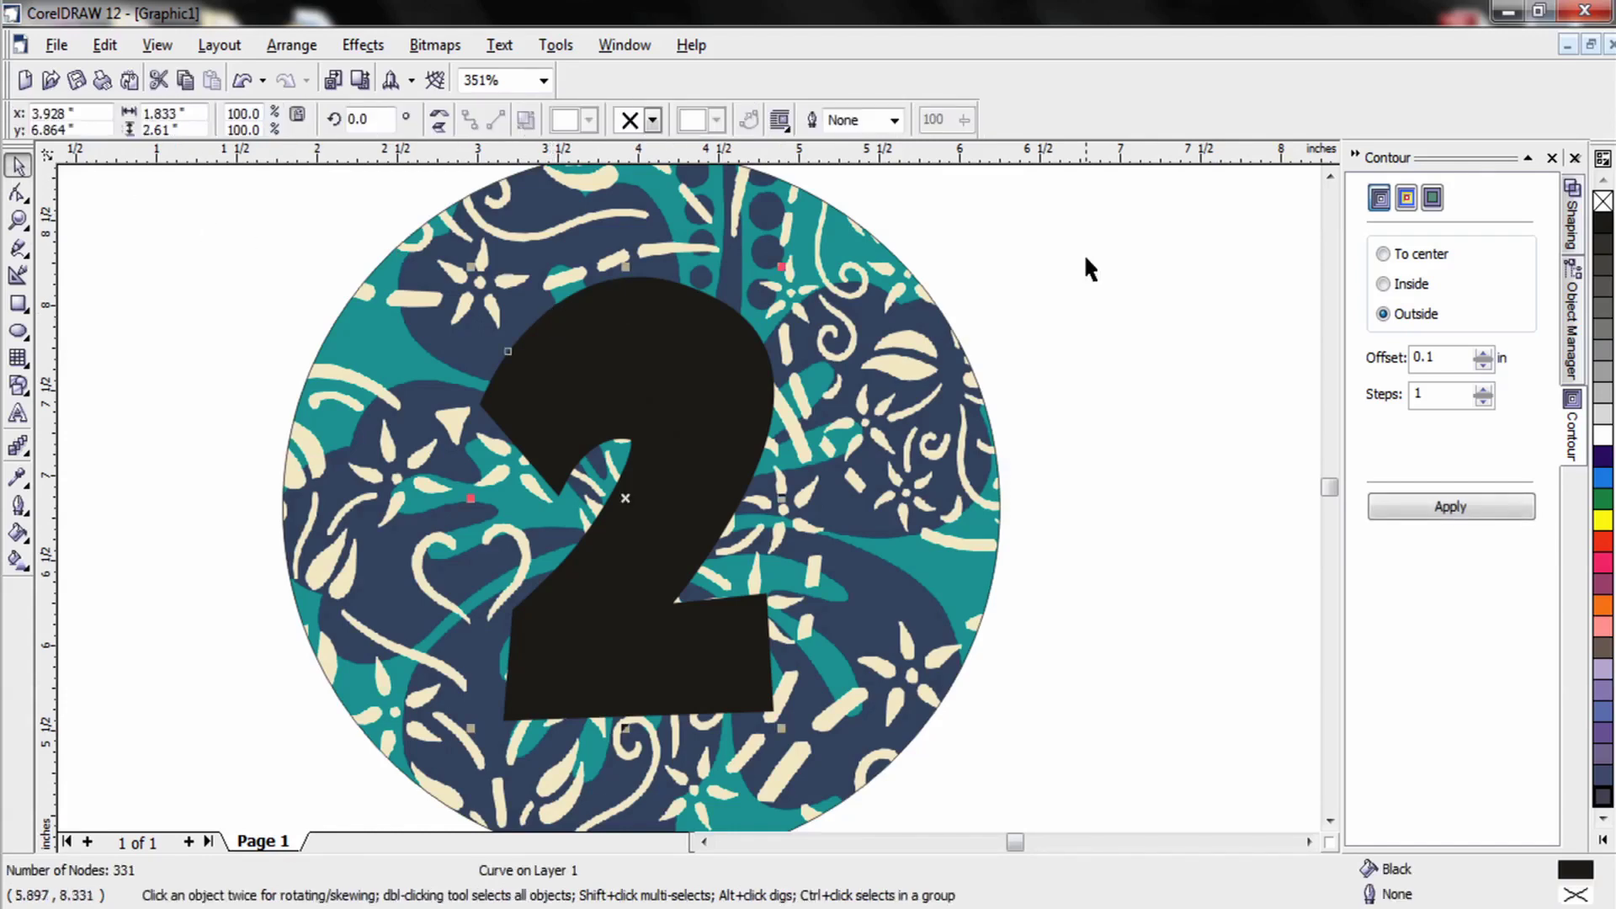
click(1603, 438)
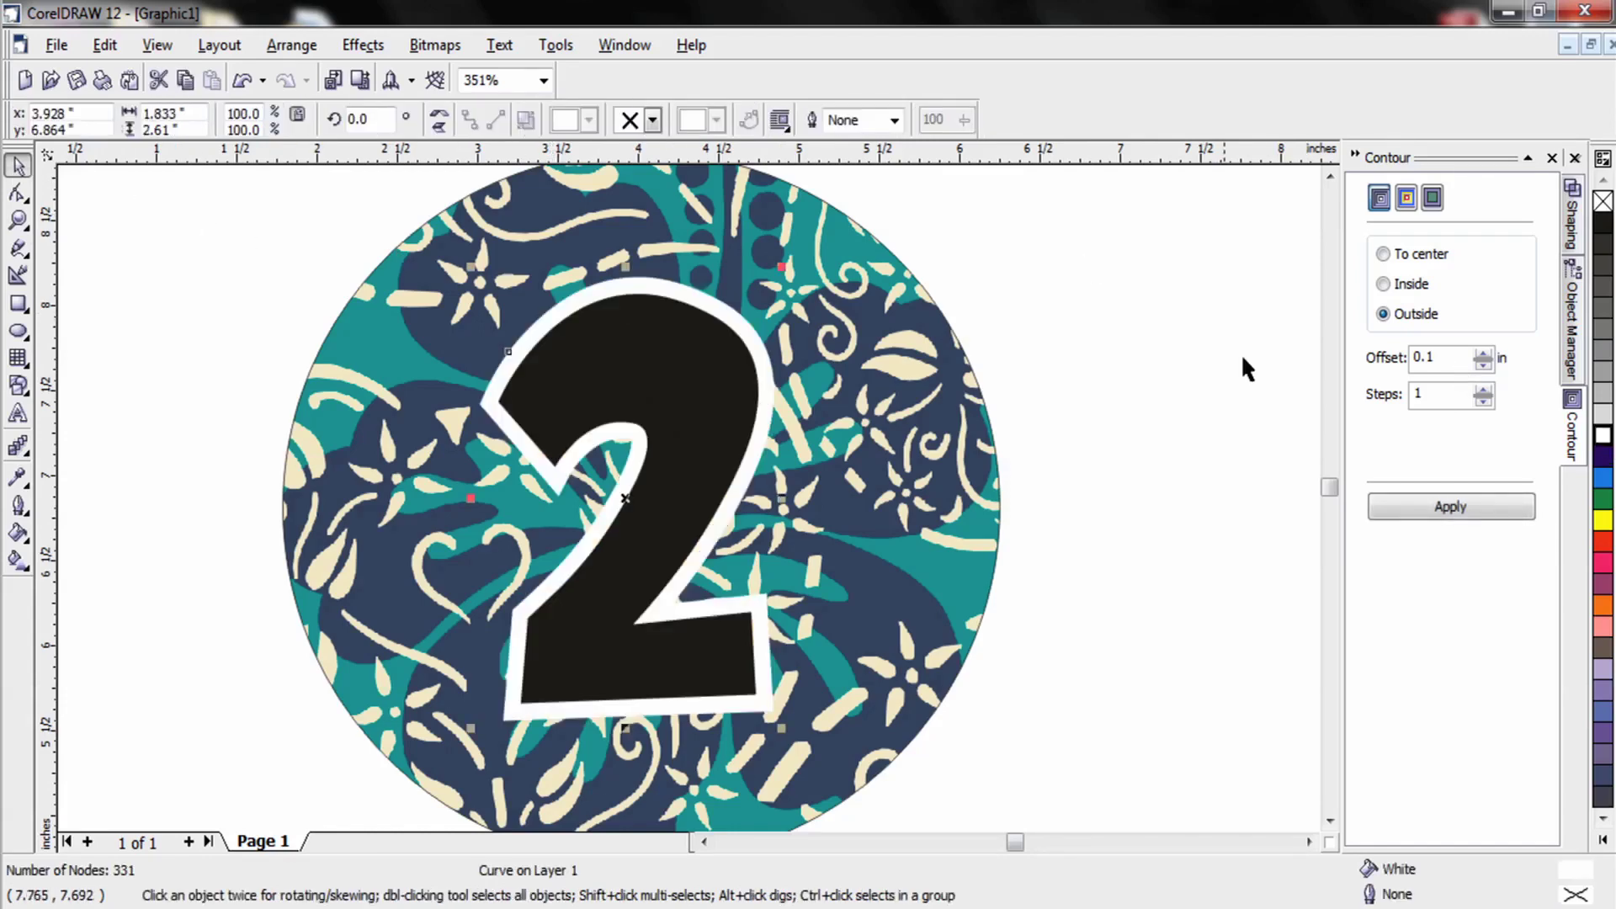
click(1180, 345)
Fill the 2 itself with Deep Navy Blue
click(697, 388)
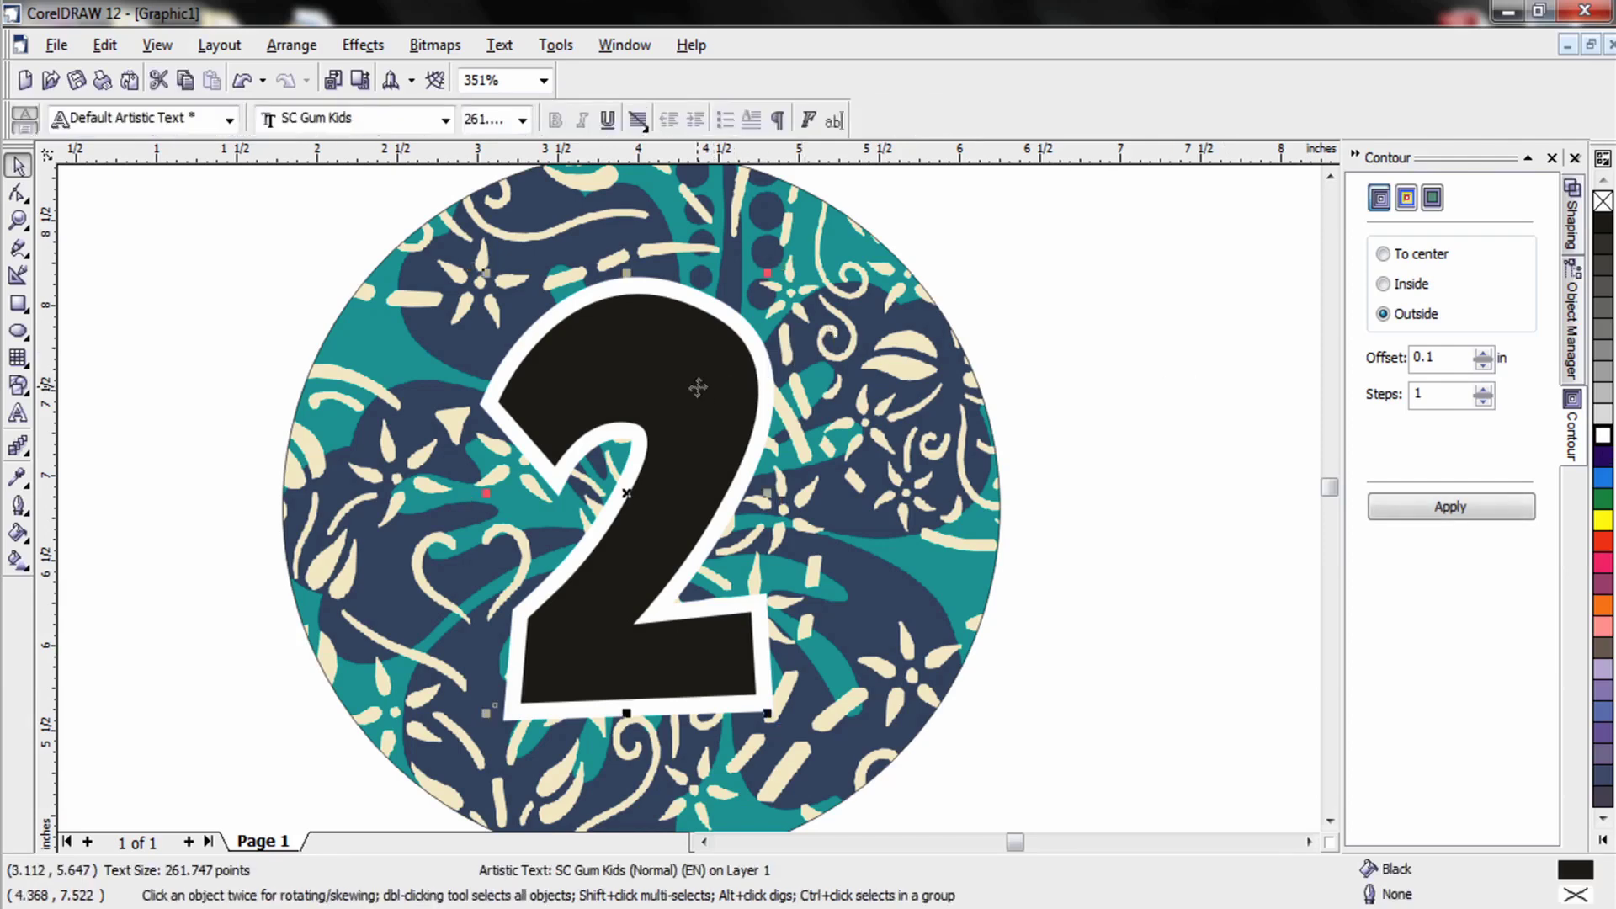
click(1604, 780)
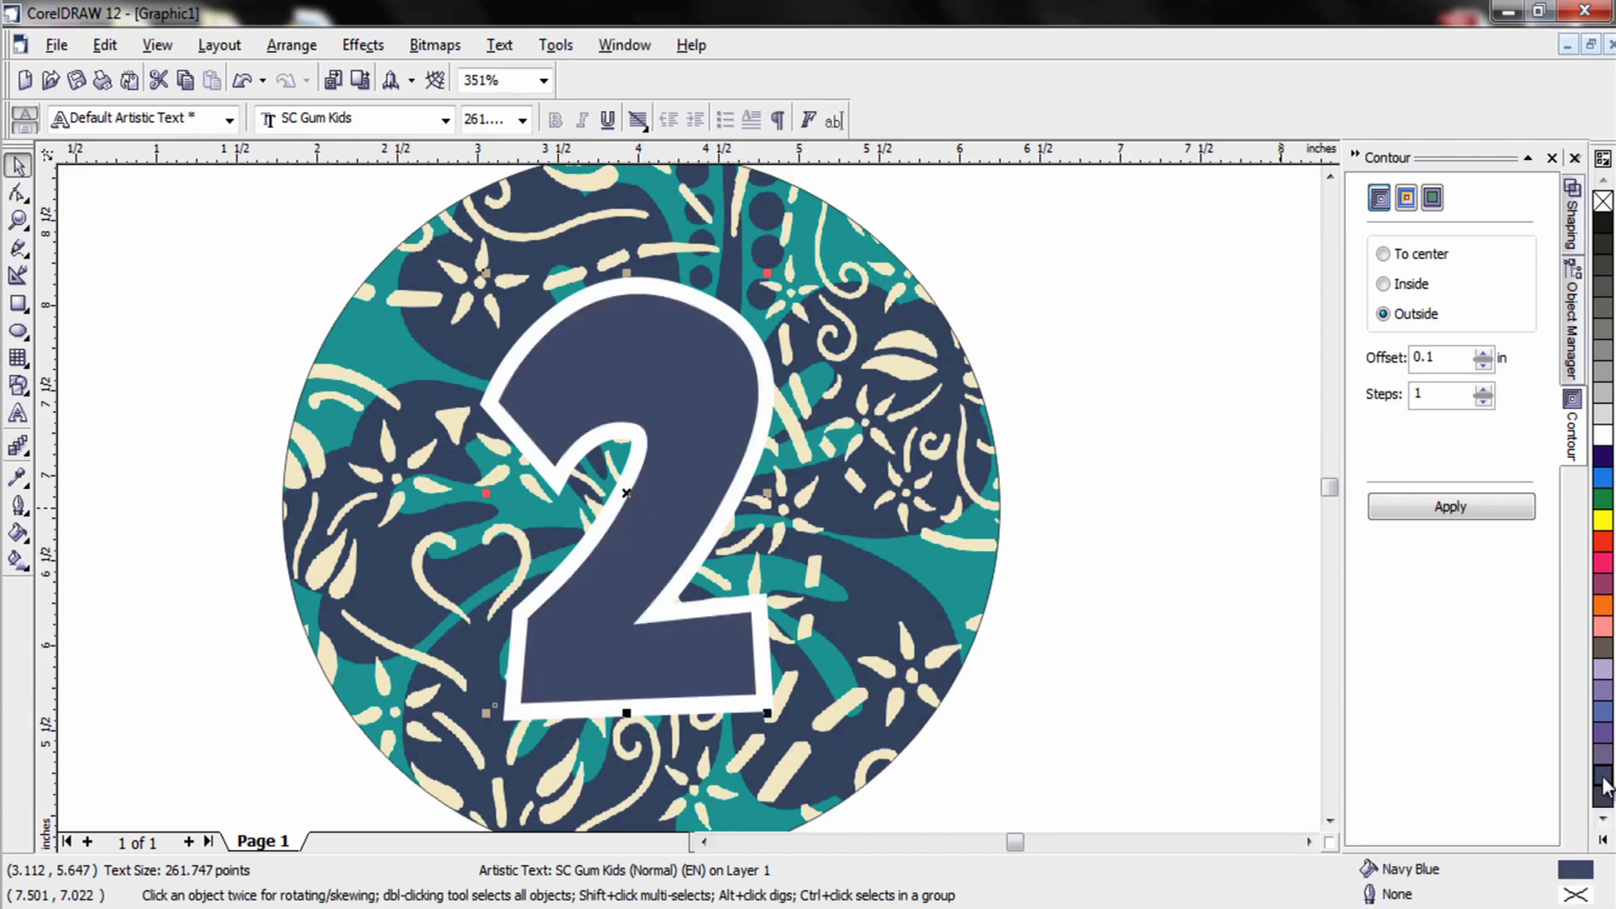
click(1604, 794)
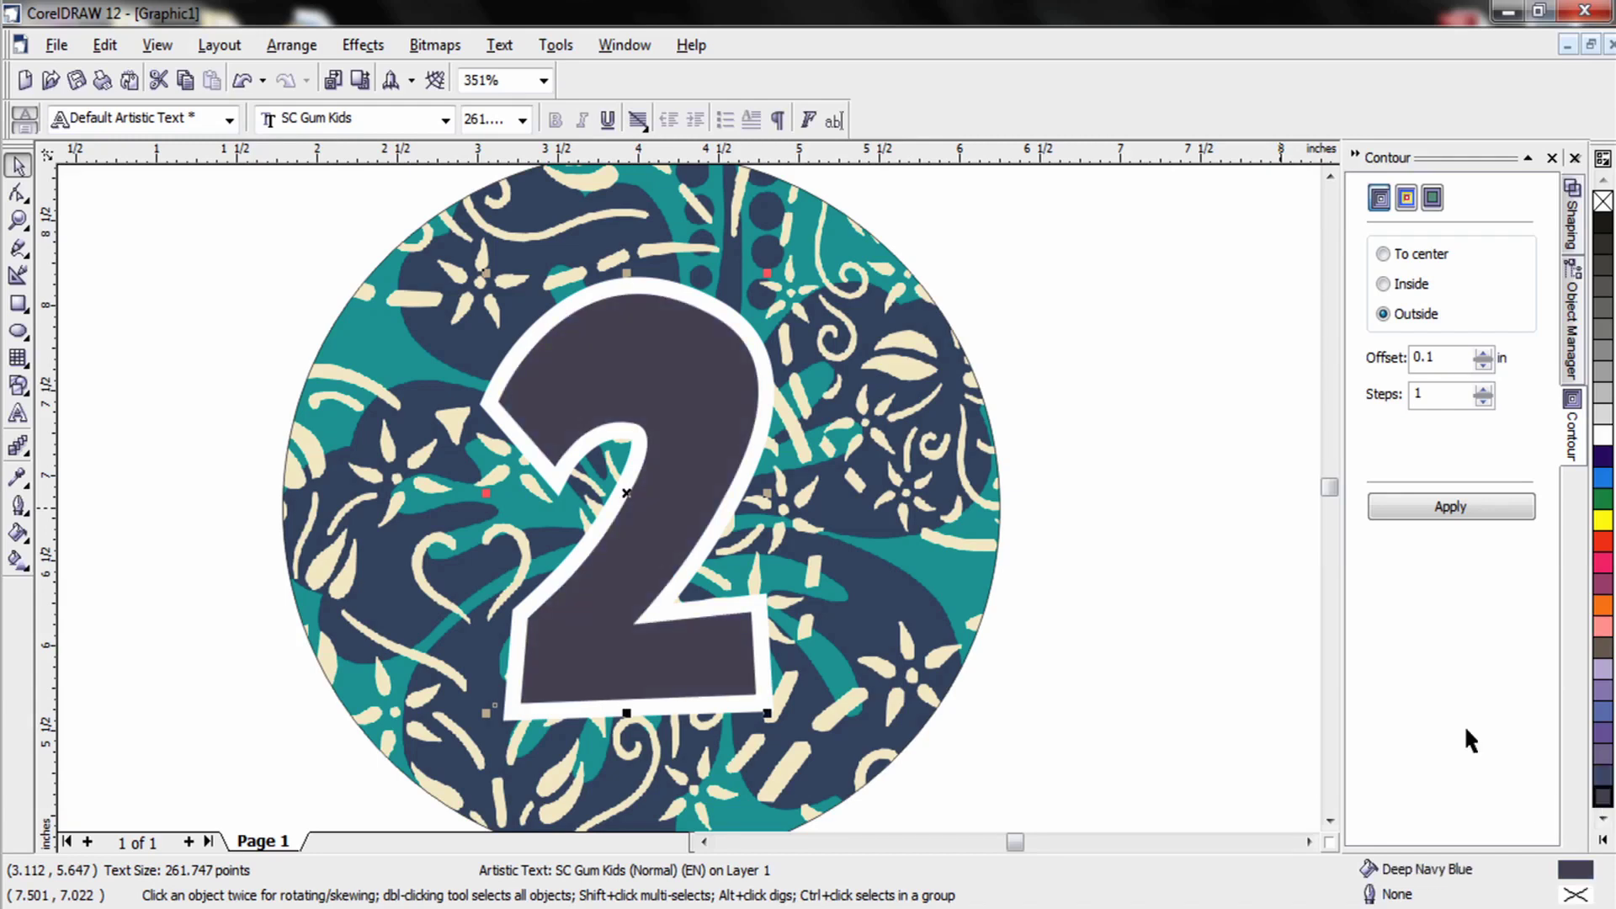
click(1148, 523)
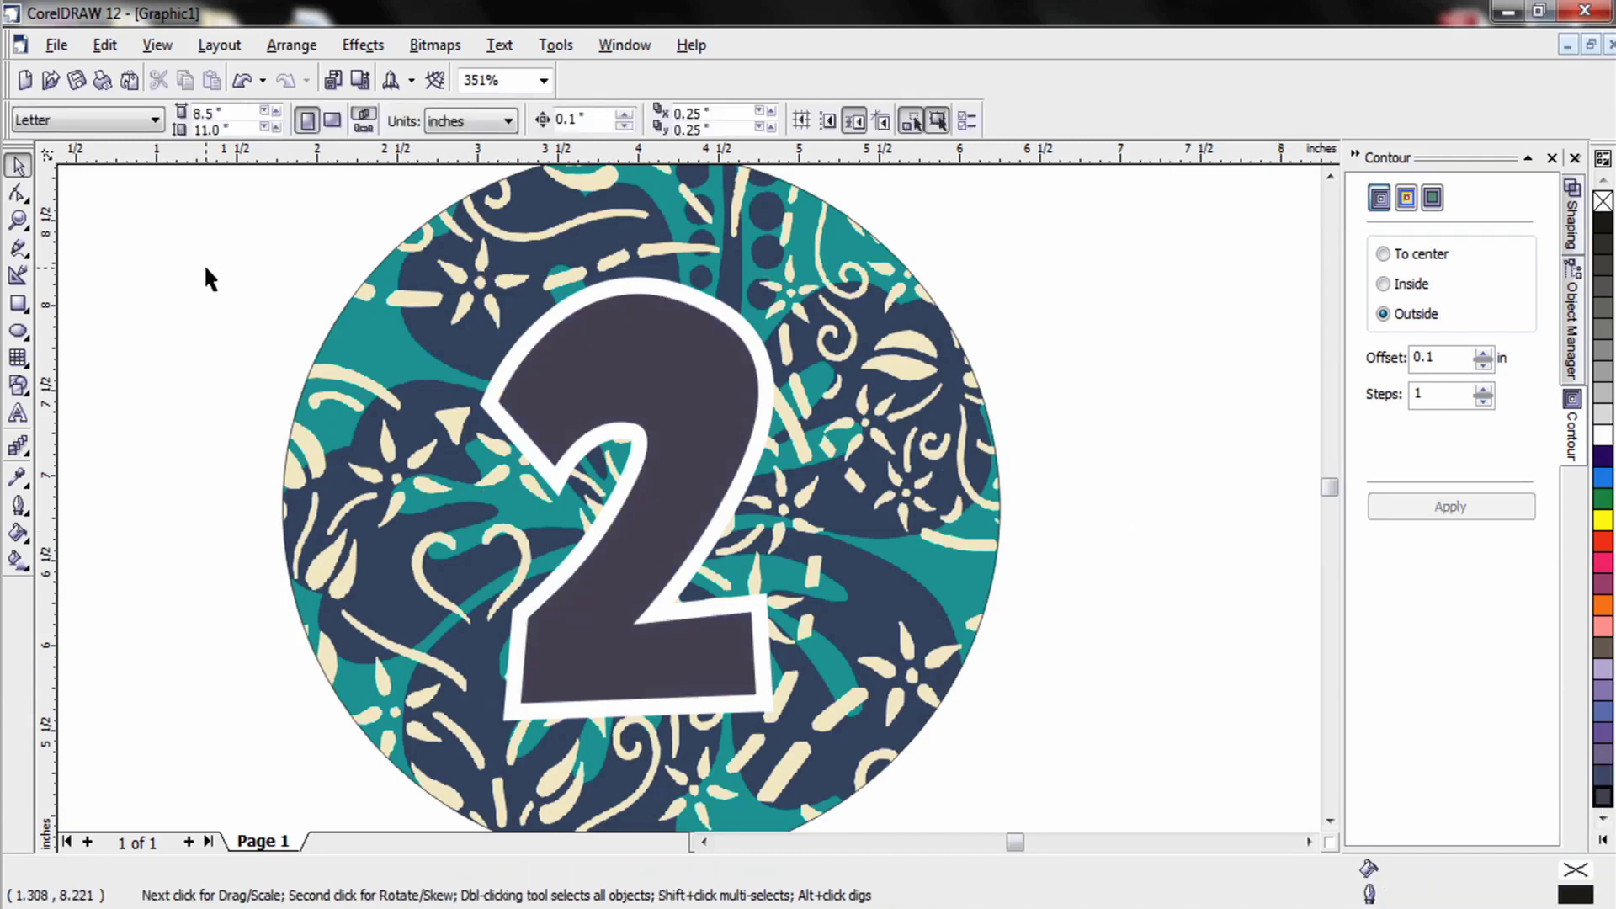
click(18, 220)
Fill the top MADALYN Deep Navy Blue, nudge it down, and select it with the circle
right_click(170, 328)
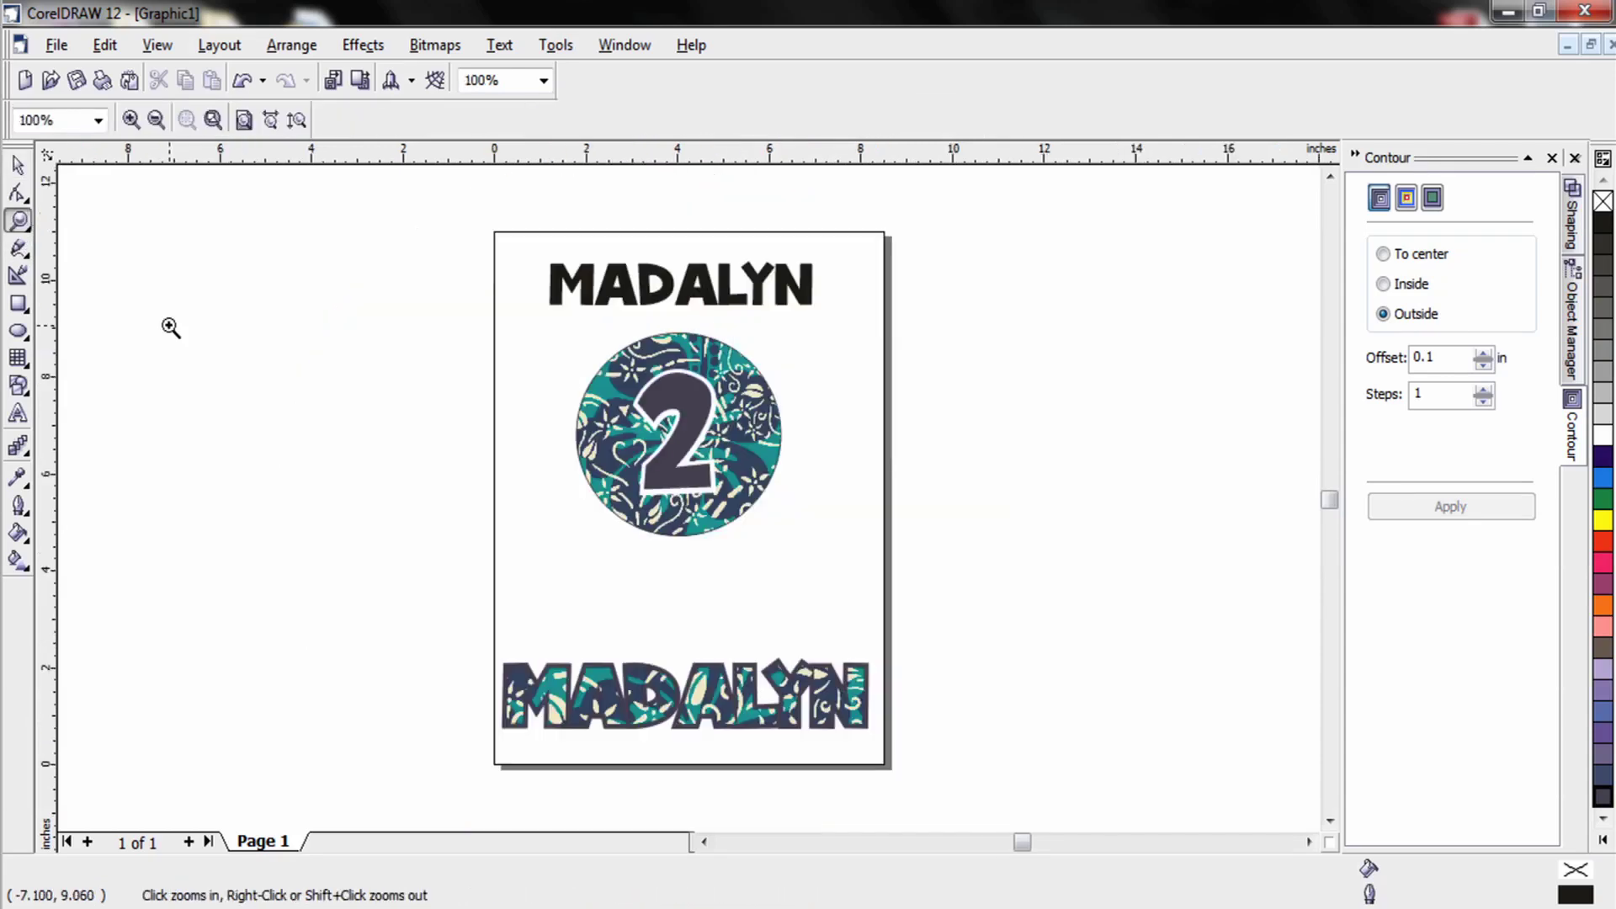
click(18, 165)
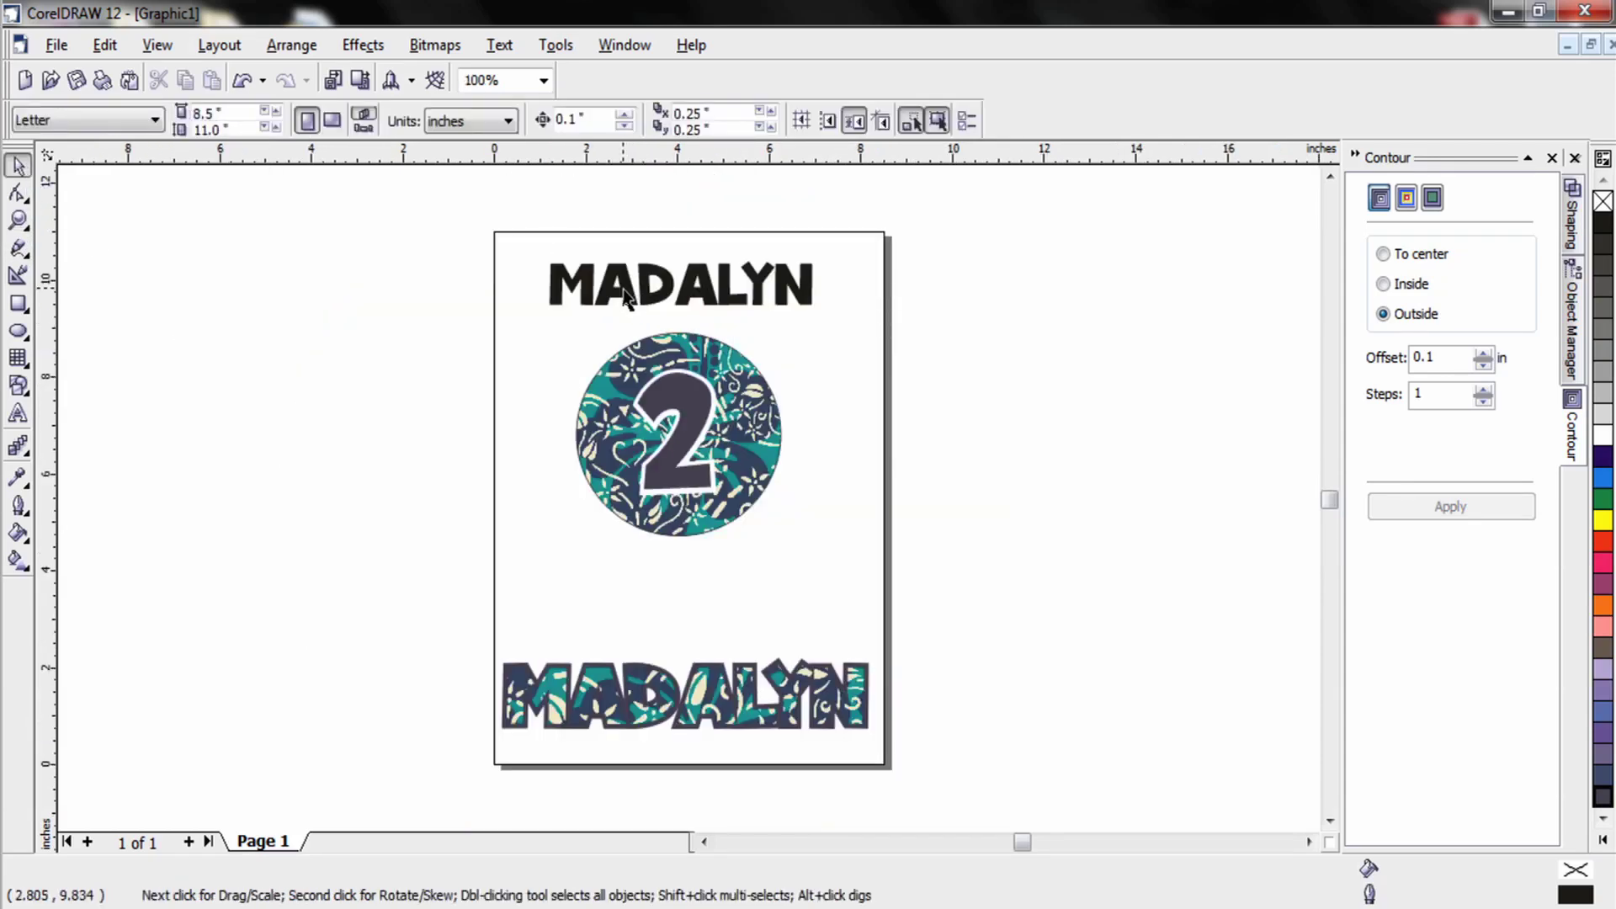
click(672, 295)
click(1603, 796)
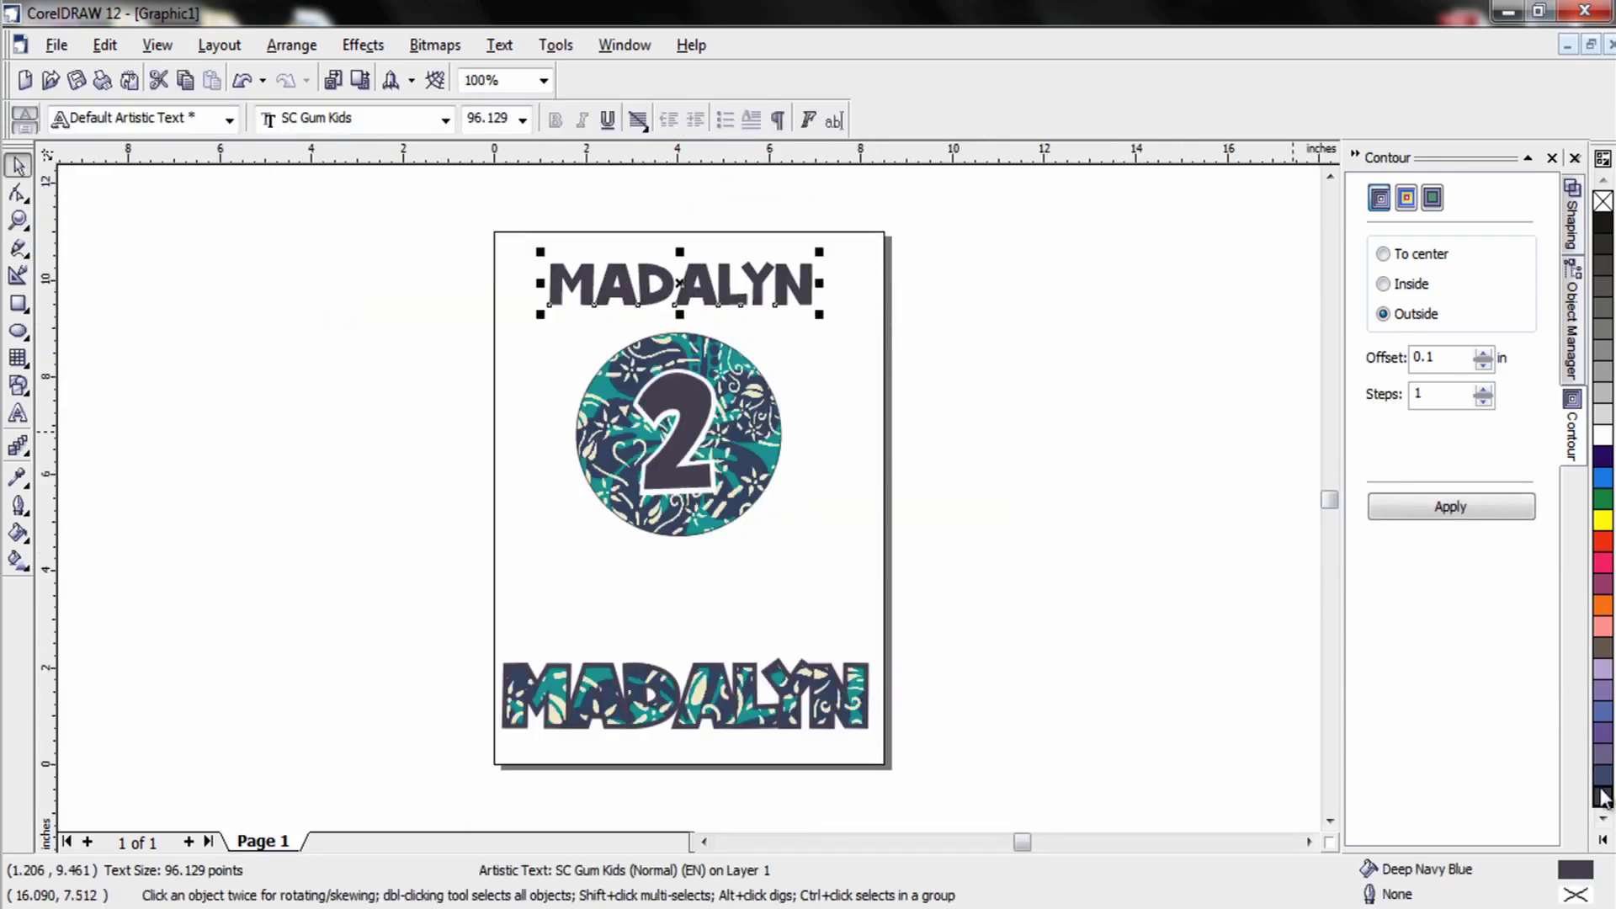
key(Left)
key(Down)
key(Down)
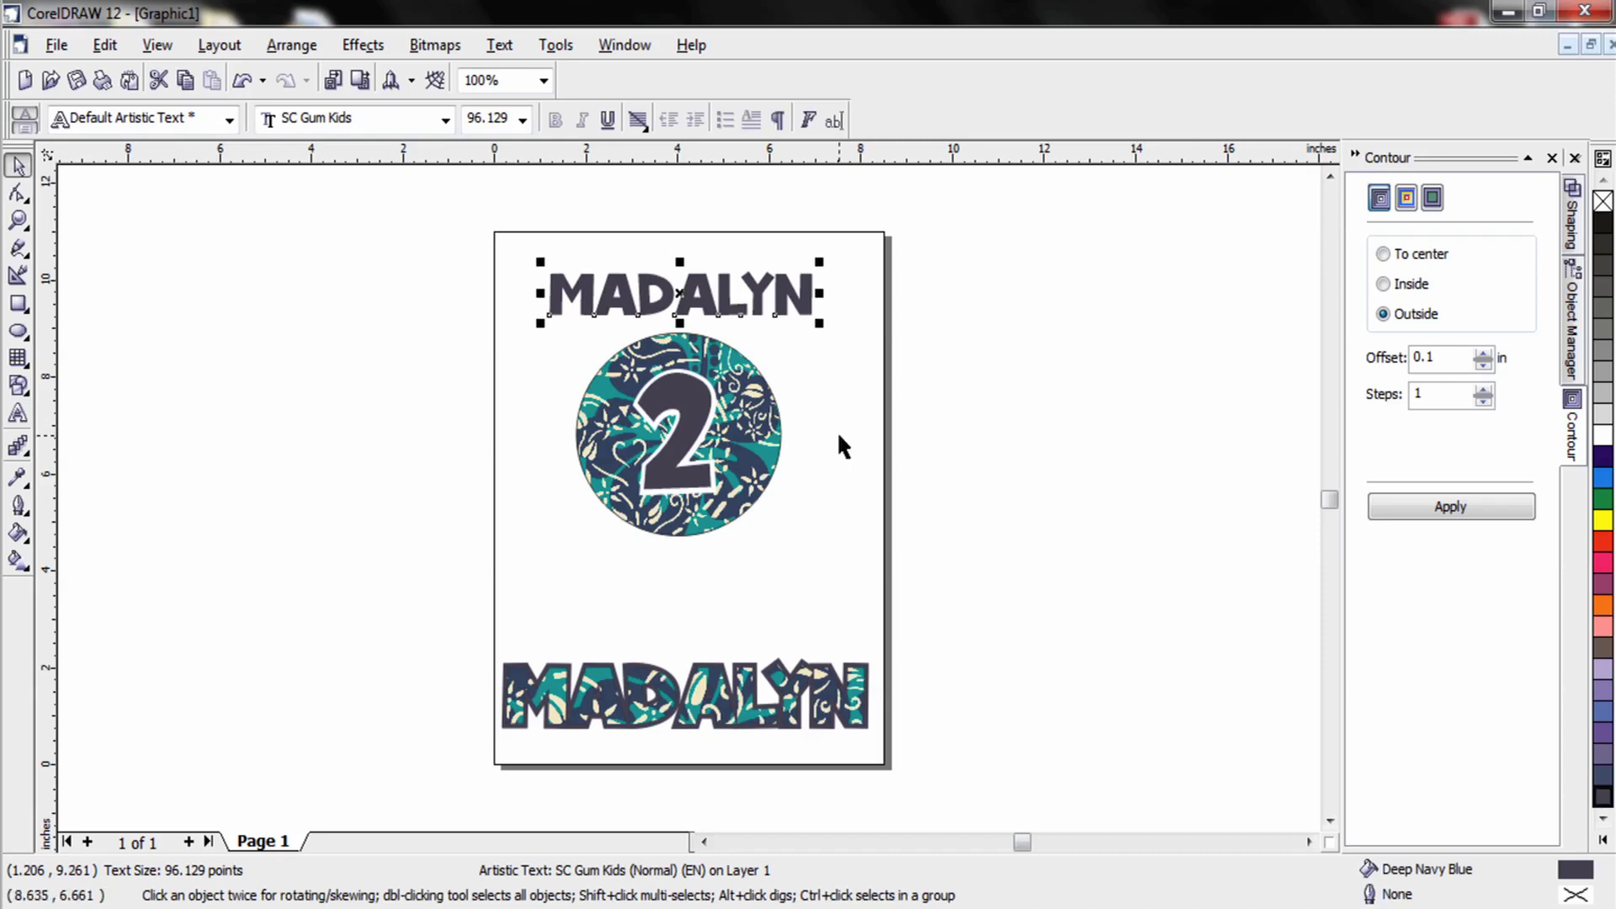
click(554, 427)
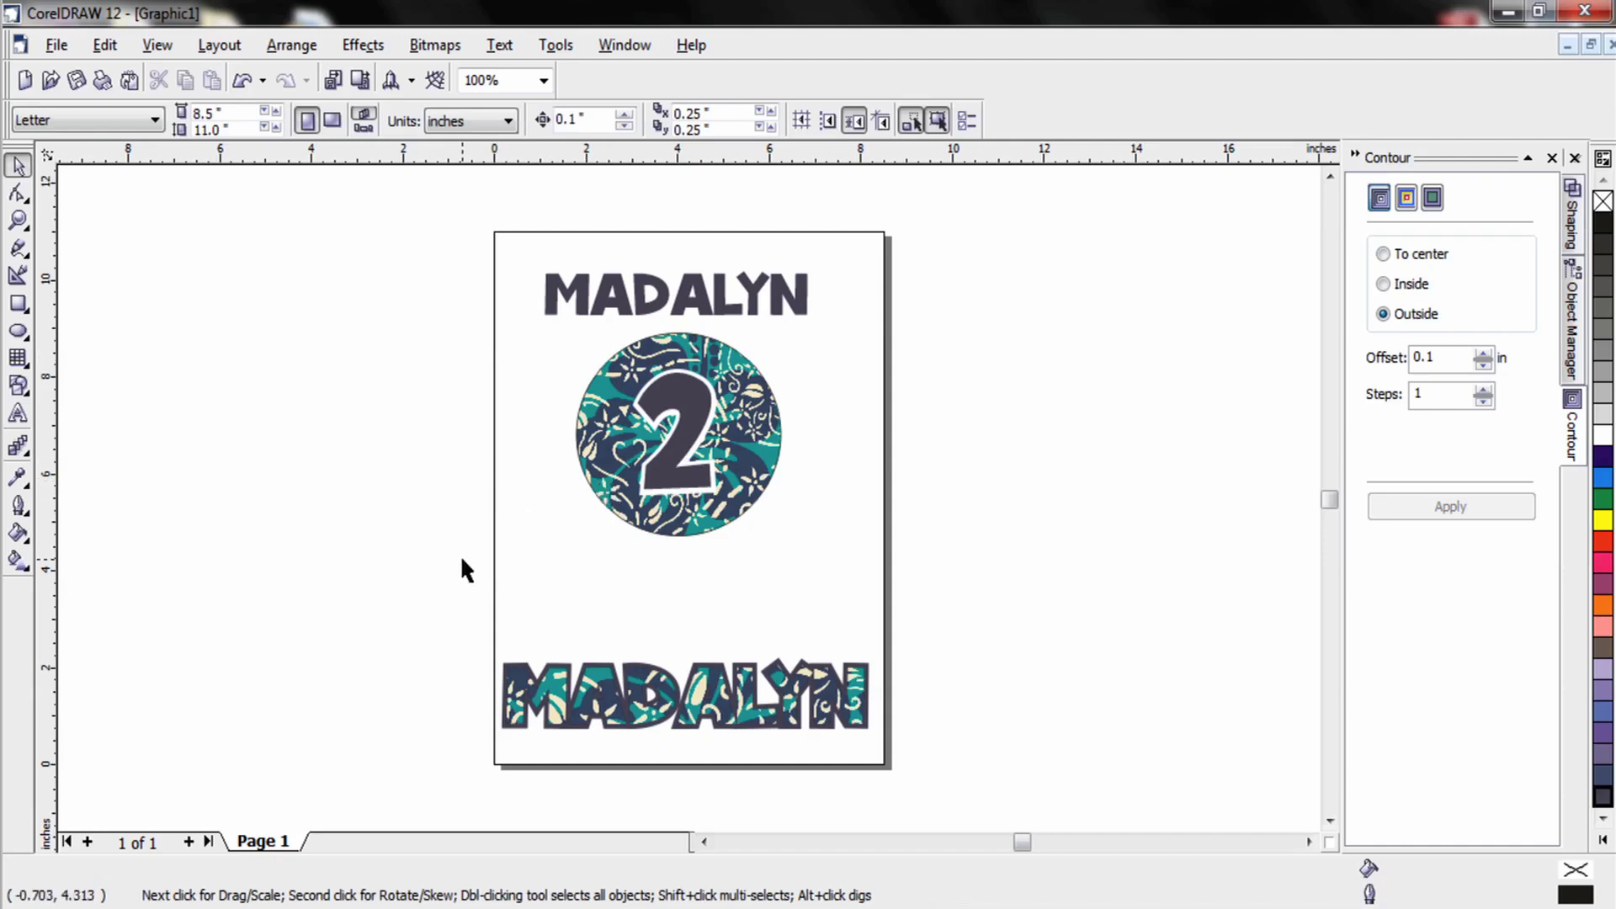
drag(462, 559, 899, 215)
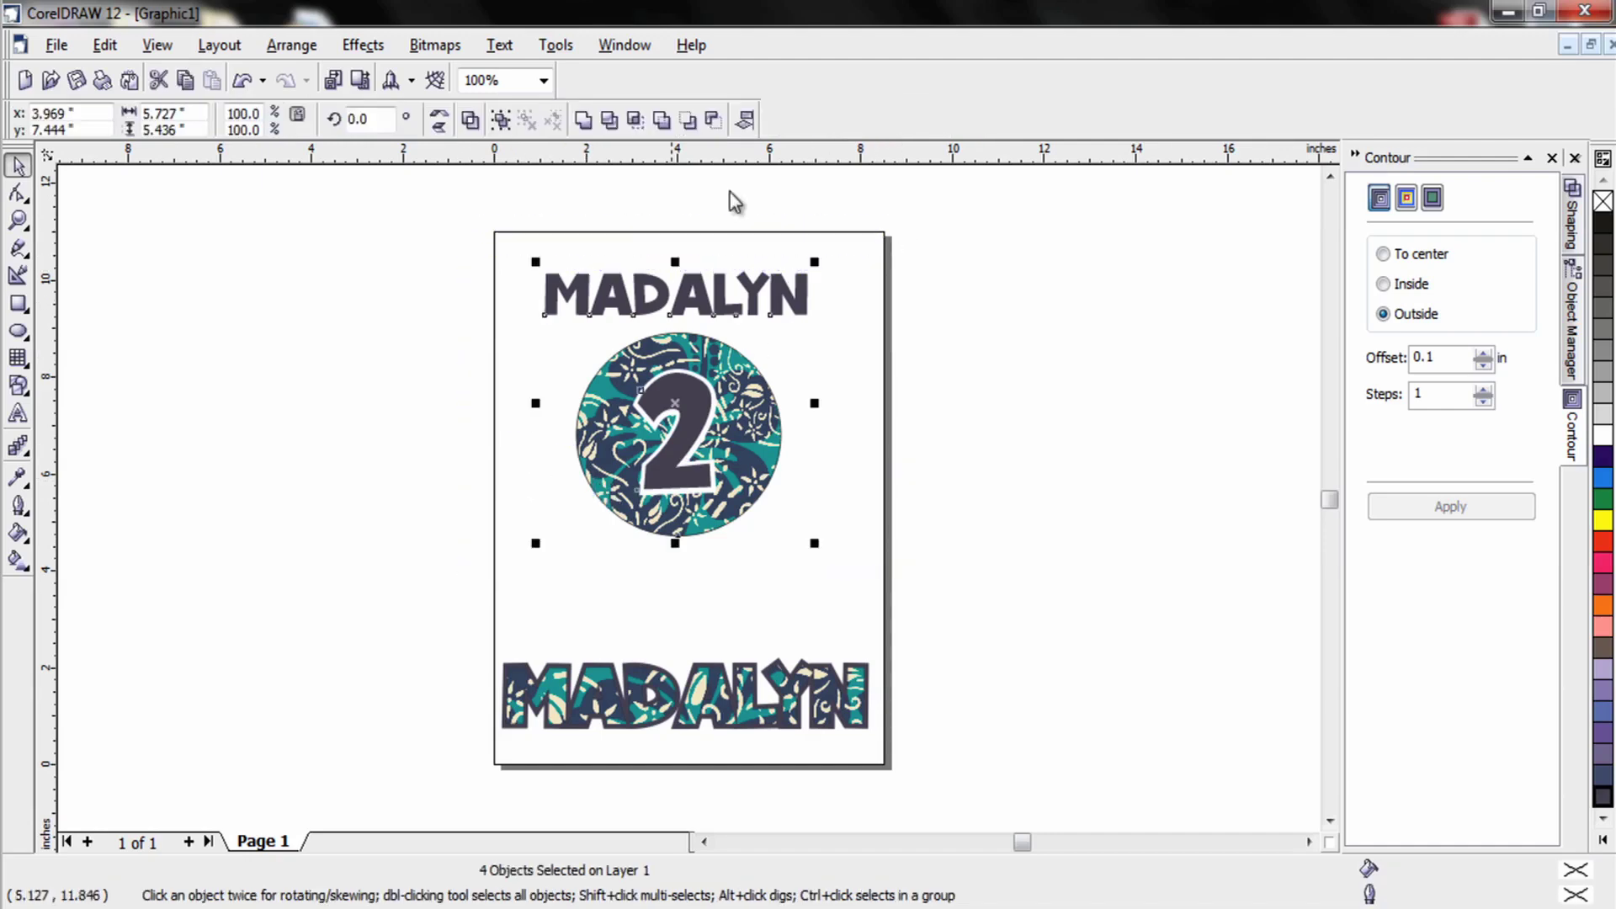
Align the centres of MADALYN and the patterned circle vertically
click(291, 44)
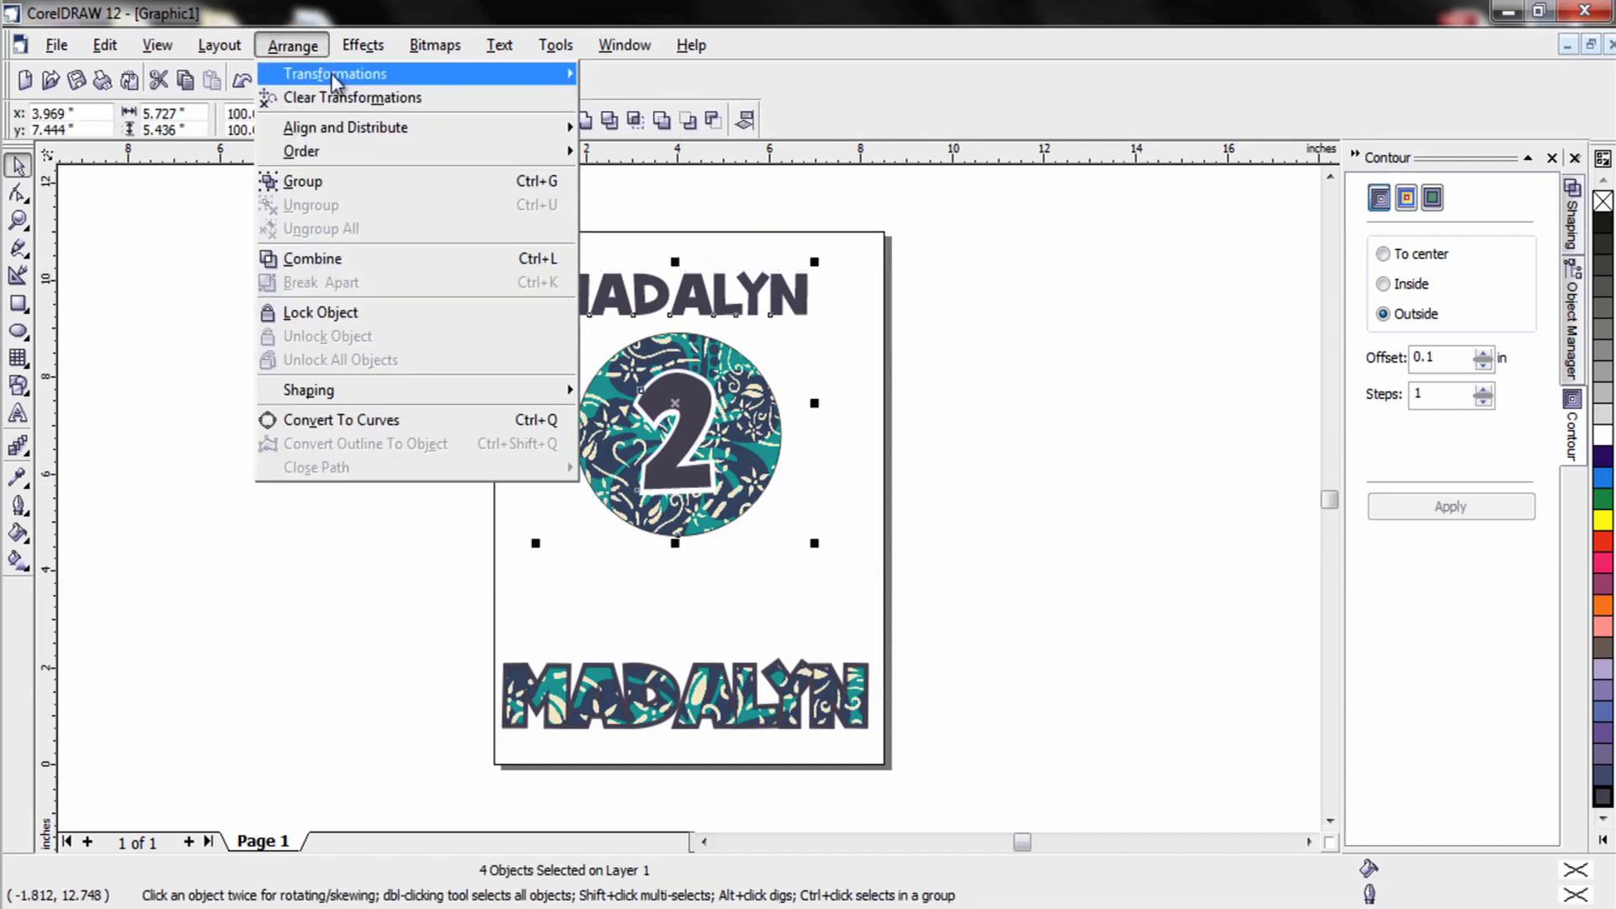
mouse_move(364, 142)
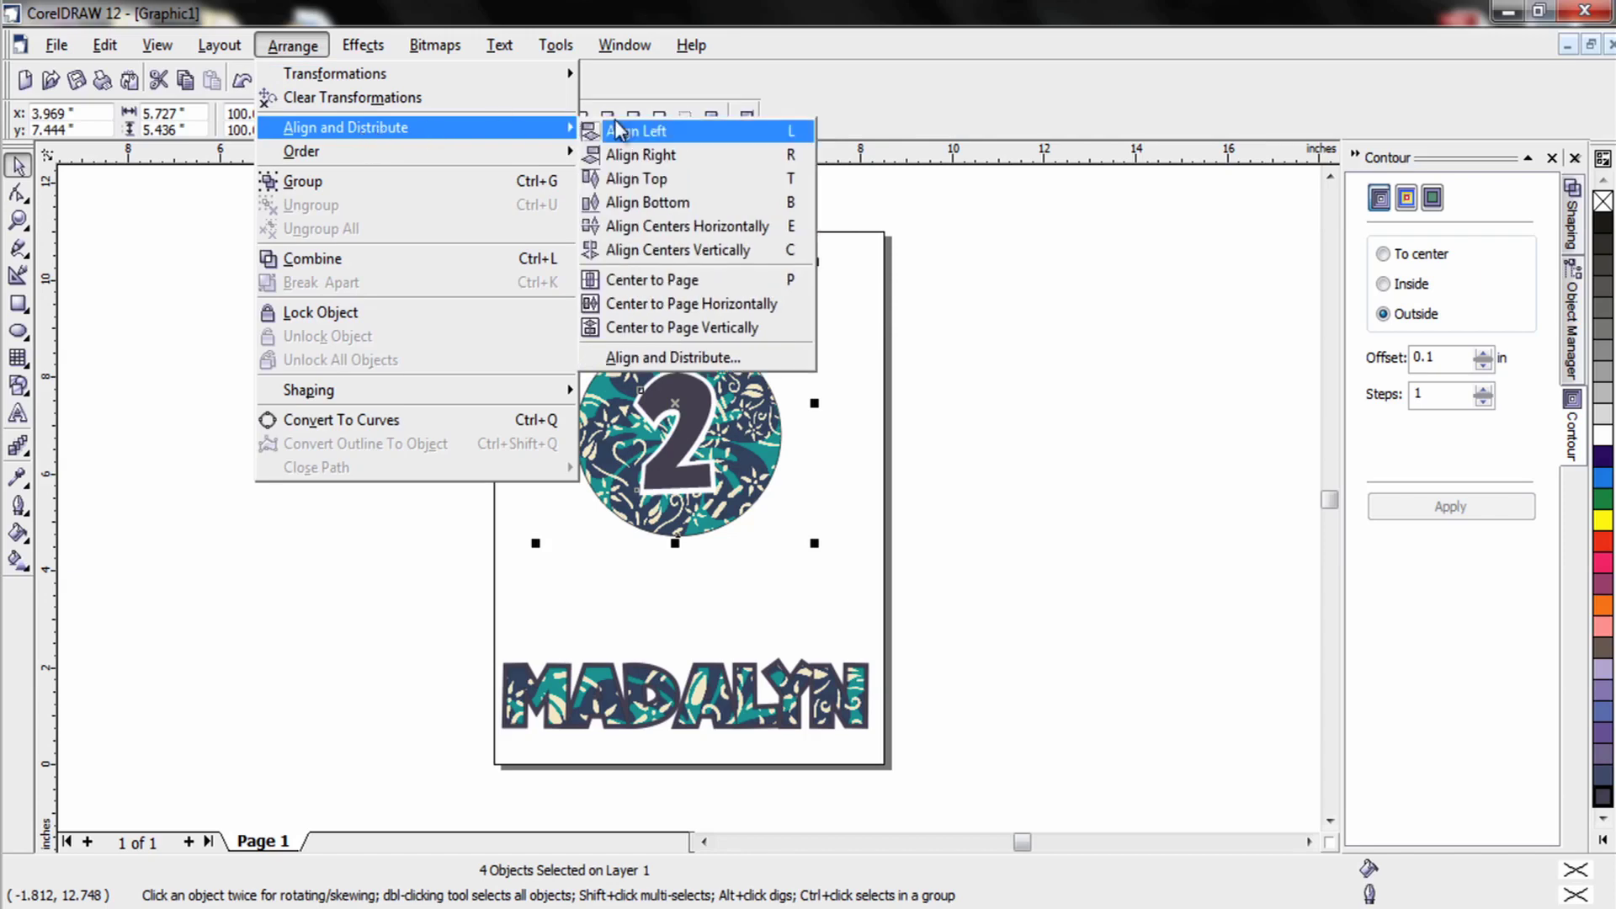
click(680, 251)
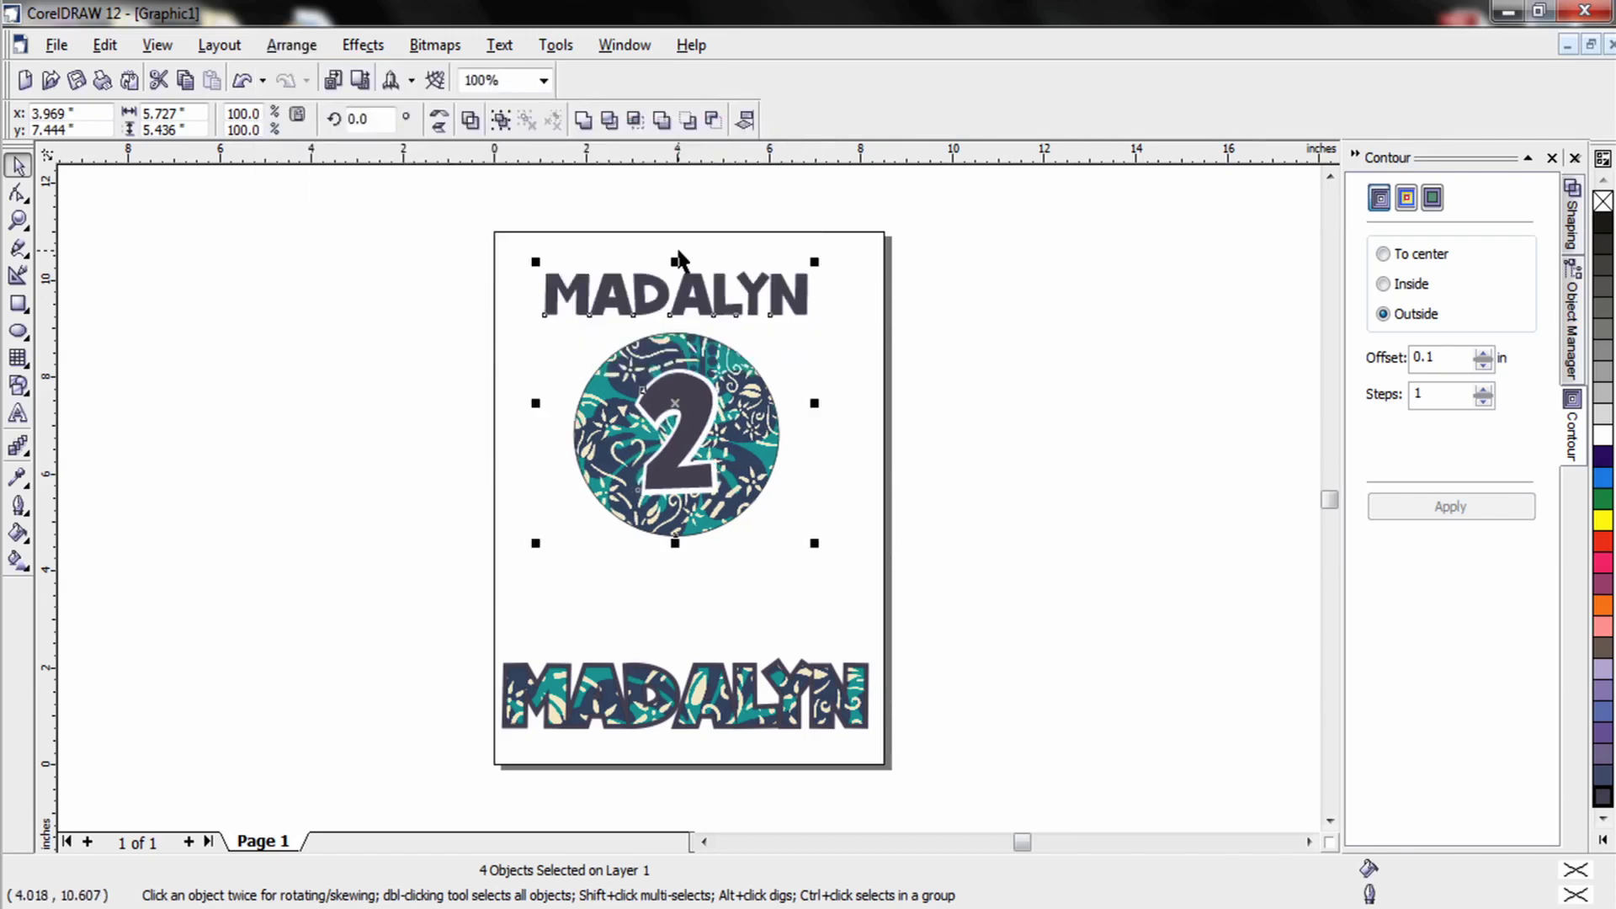